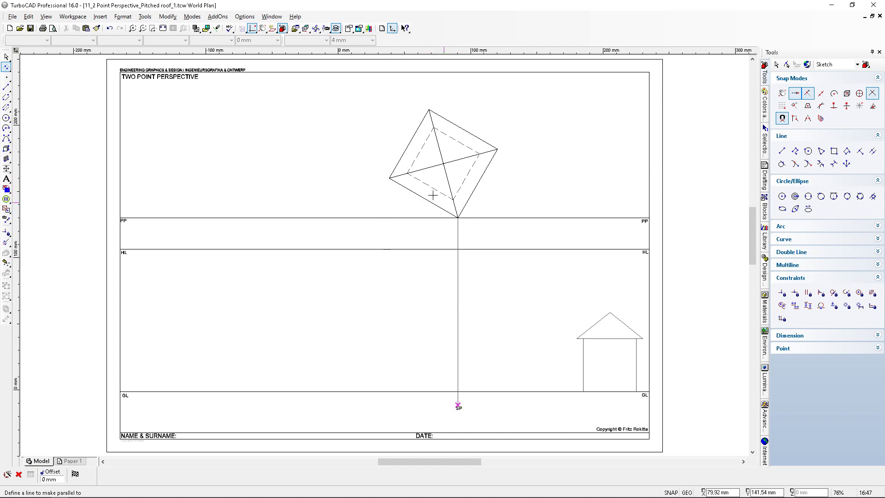
# Step: Place a construction line parallel to the roof plan's lower-left edge, passing through the station point SP
pyautogui.click(423, 198)
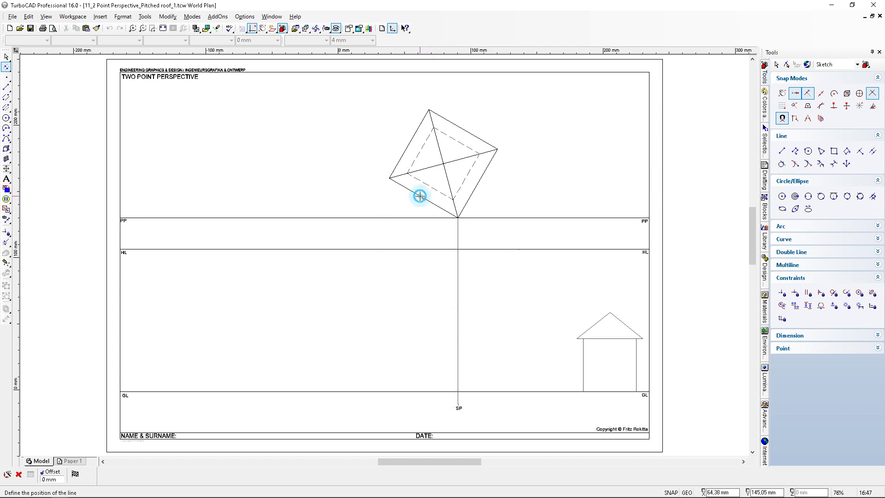
pyautogui.scroll(3, 463, 422)
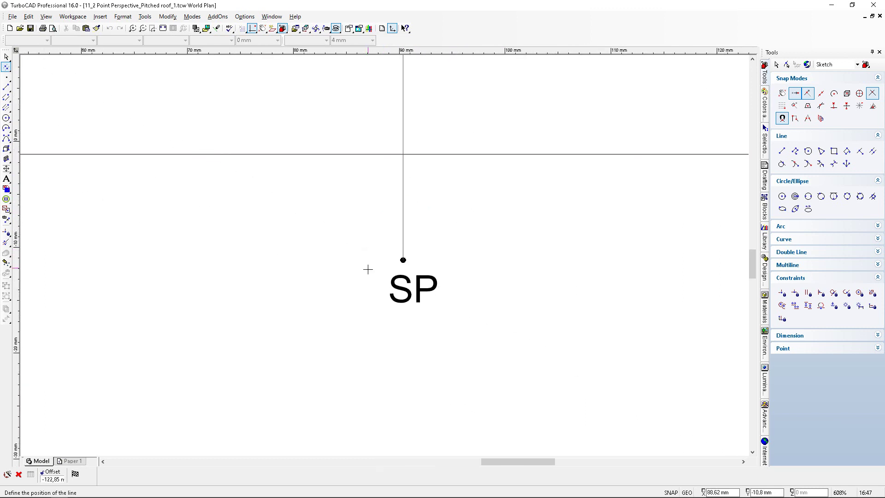
pyautogui.scroll(1, 402, 259)
pyautogui.click(381, 249)
pyautogui.scroll(-2, 382, 254)
pyautogui.scroll(-4, 383, 254)
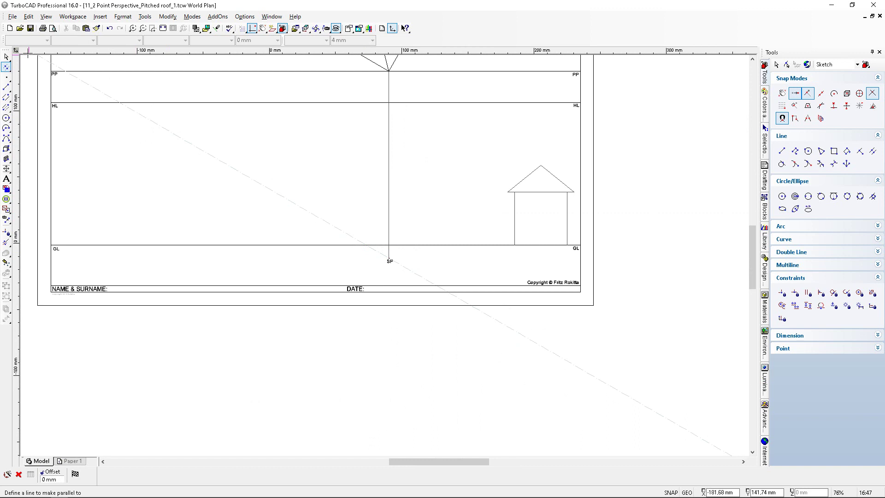
# Step: Place a second construction line through SP, parallel to the roof plan's lower-right edge
pyautogui.scroll(2, 69, 71)
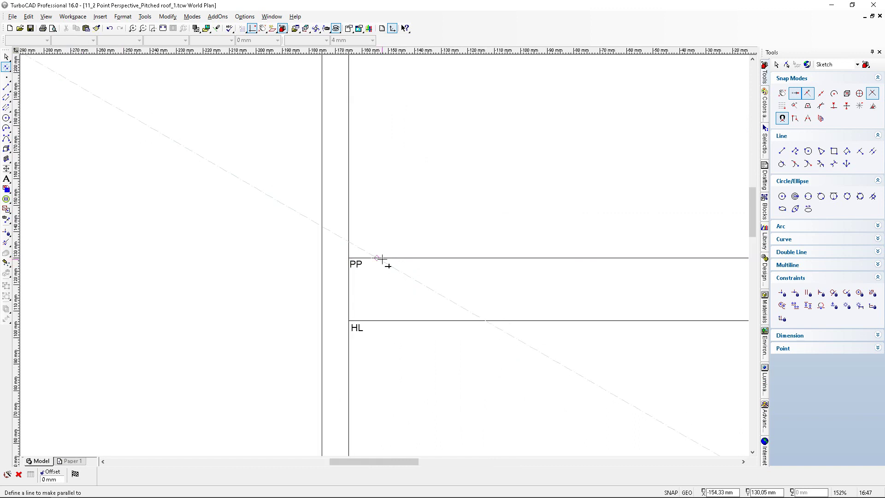
pyautogui.scroll(-2, 382, 255)
pyautogui.scroll(2, 387, 261)
pyautogui.click(437, 231)
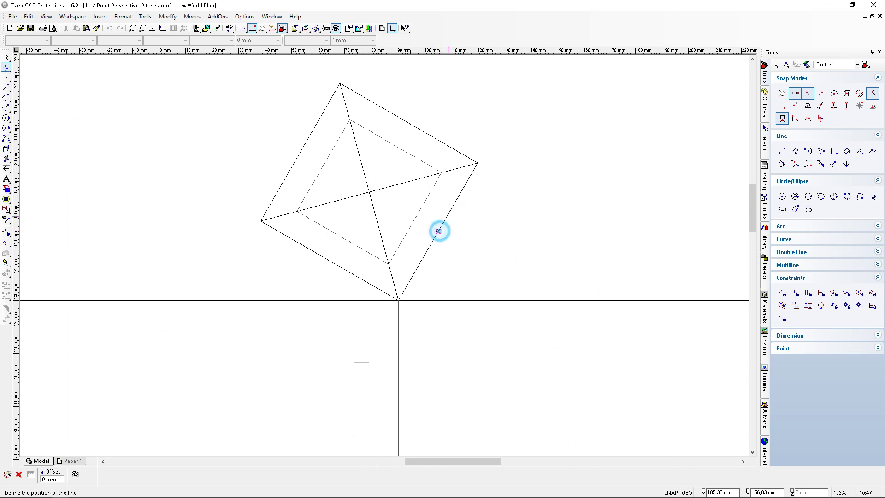
pyautogui.scroll(-2, 383, 254)
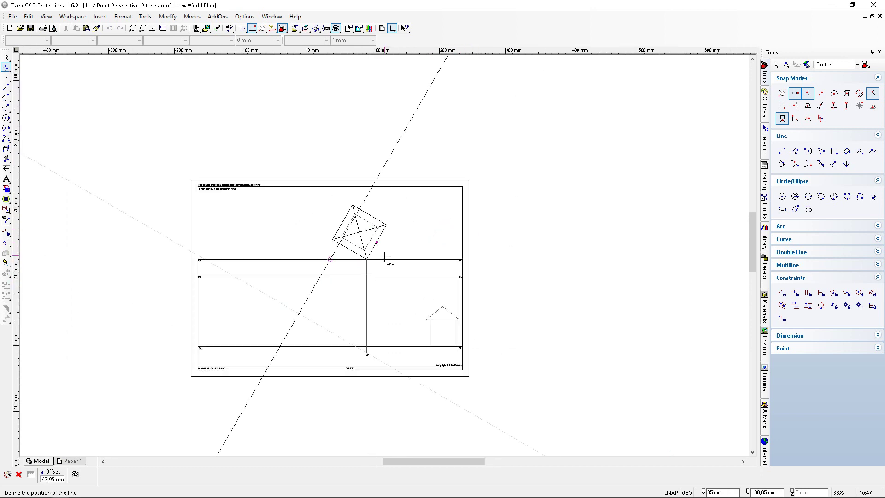
pyautogui.scroll(3, 368, 352)
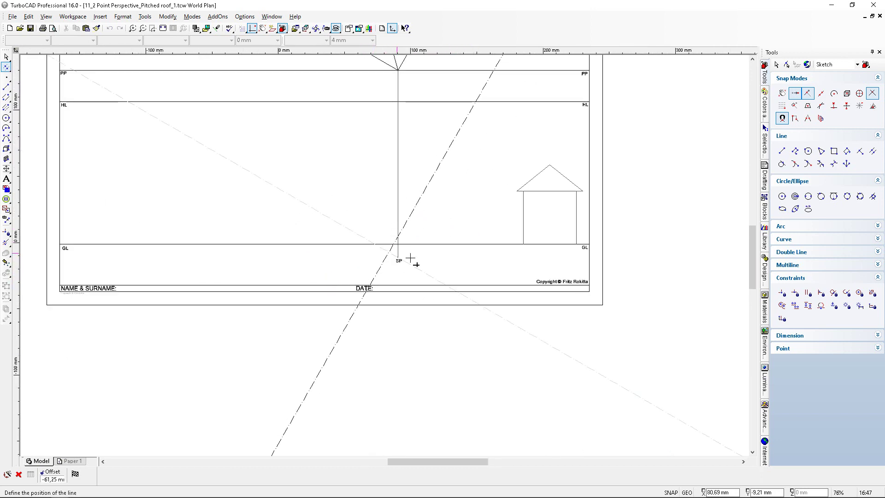
pyautogui.scroll(3, 353, 267)
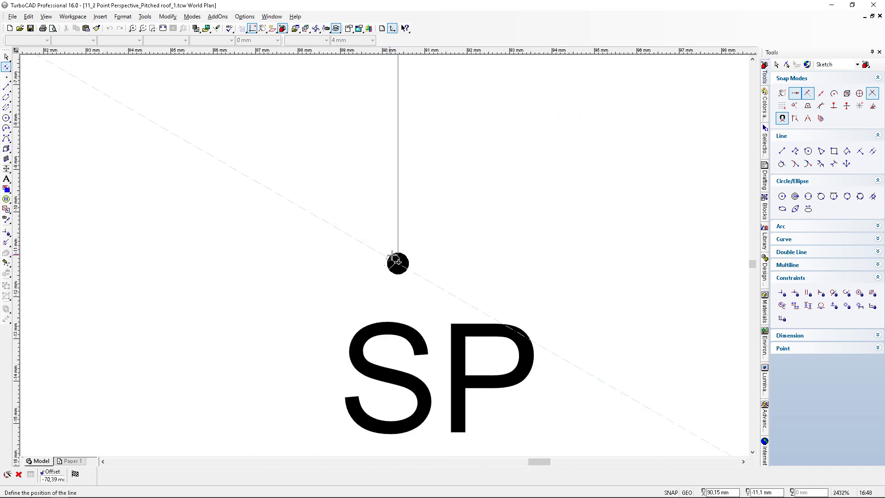
pyautogui.click(398, 264)
pyautogui.scroll(-5, 396, 263)
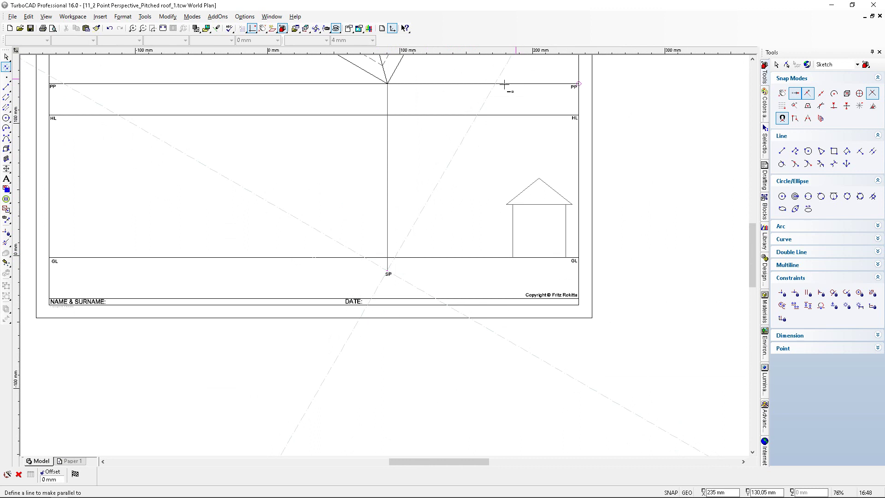
# Step: Place a vertical construction line through the point where the right-hand parallel line crosses the picture plane line PP
pyautogui.scroll(1, 495, 85)
pyautogui.click(6, 67)
pyautogui.click(37, 74)
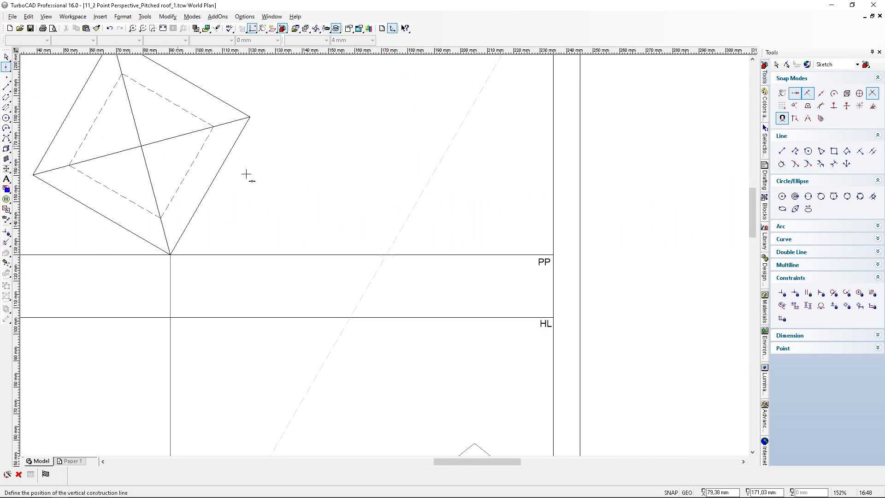
pyautogui.click(387, 255)
# Step: Place a vertical construction line through the left-hand parallel line's intersection with the picture plane line PP
pyautogui.scroll(-4, 367, 253)
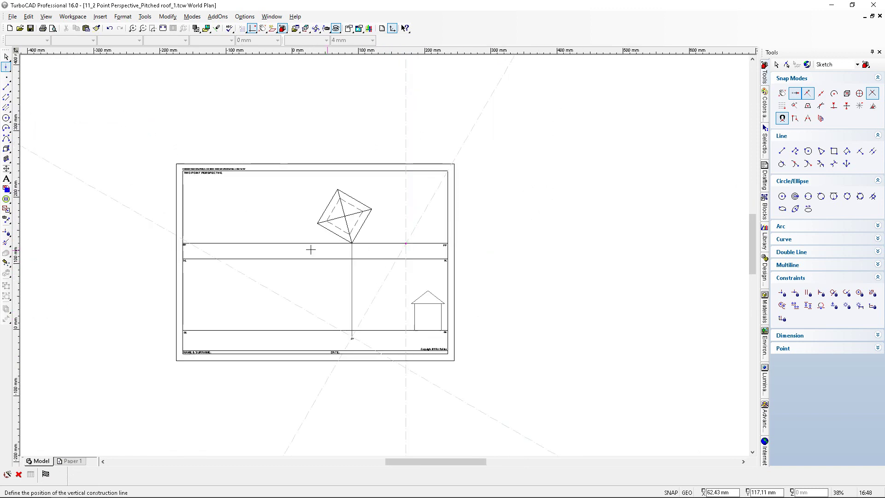
pyautogui.scroll(7, 247, 253)
pyautogui.scroll(2, 119, 215)
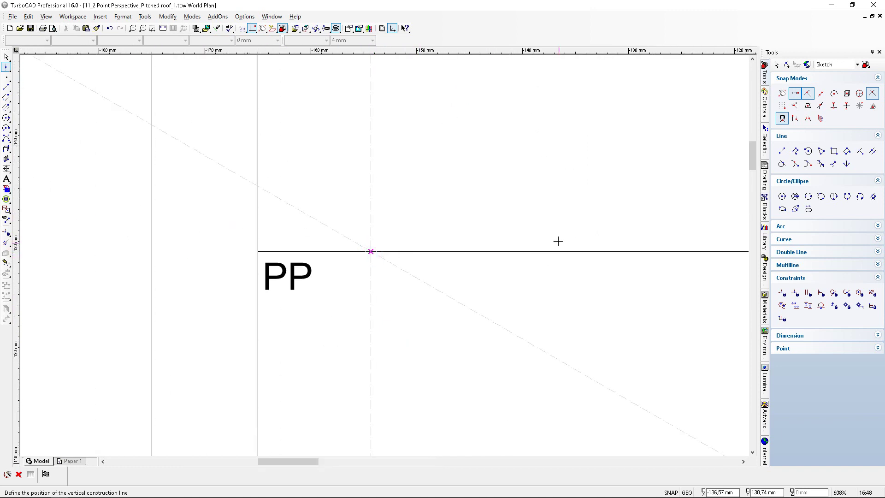
pyautogui.click(371, 252)
pyautogui.scroll(-2, 385, 255)
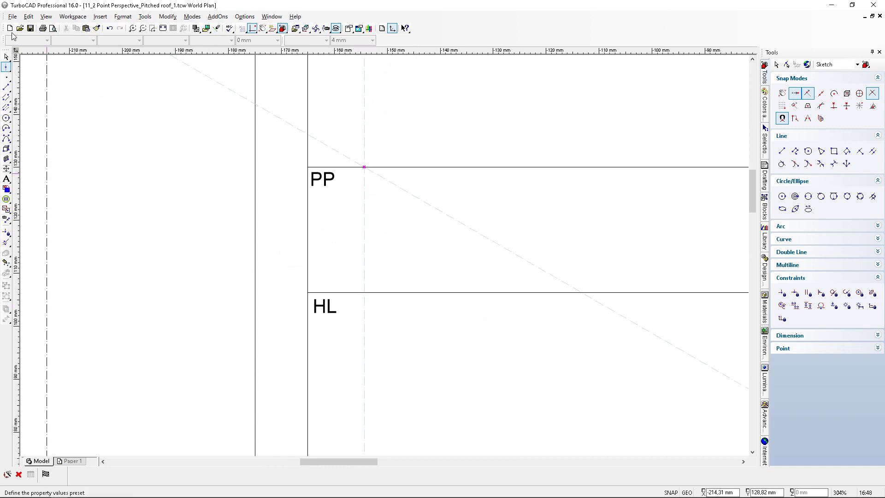
# Step: Start the Line tool with the Answer layer and the Light Gray line colour
pyautogui.click(6, 88)
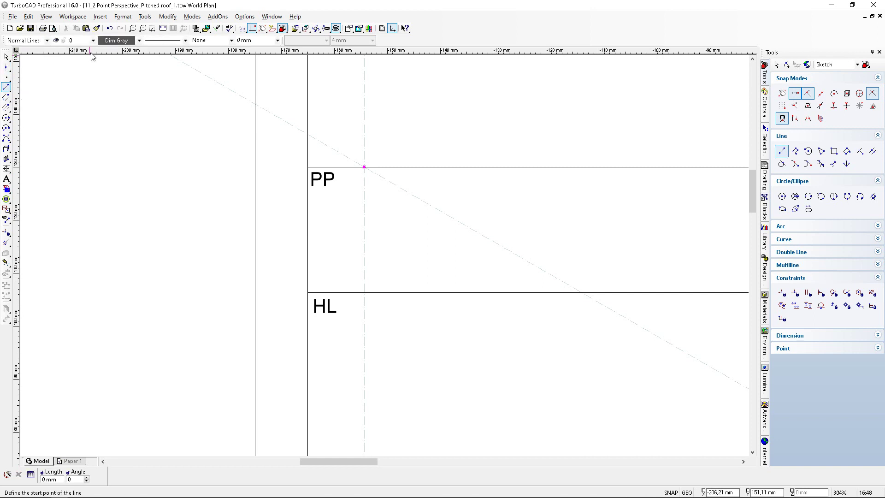
pyautogui.click(92, 40)
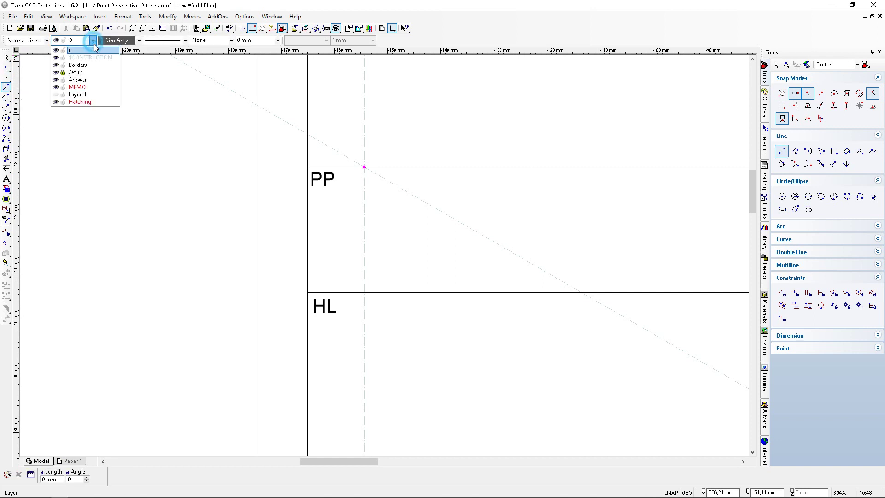
pyautogui.click(80, 80)
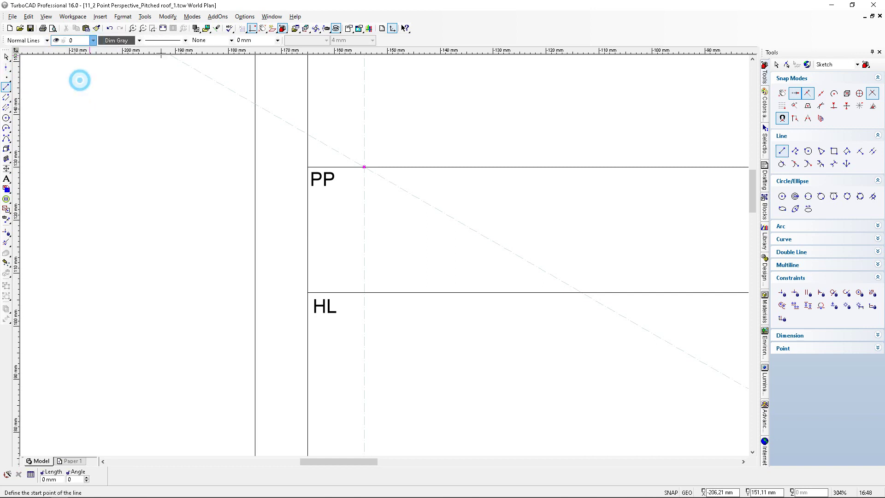
pyautogui.click(139, 41)
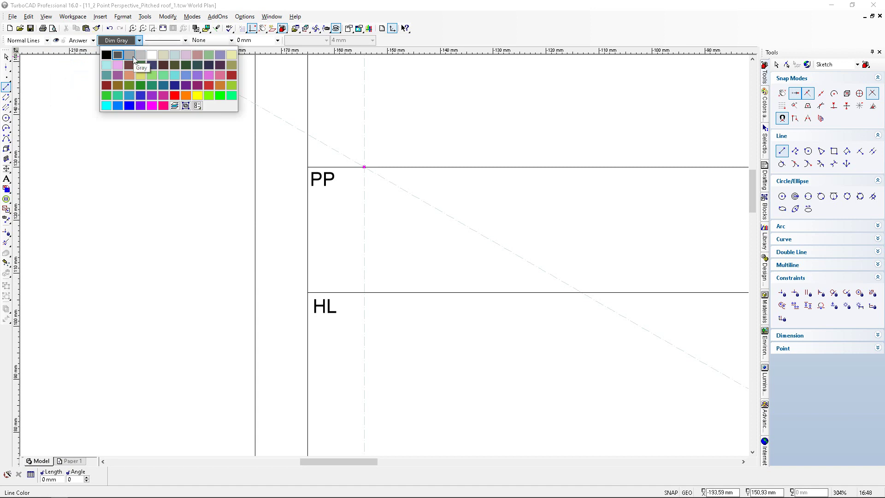
pyautogui.click(141, 55)
# Step: Draw a line from SP to the left construction intersection on PP, and a vertical line from there down to the horizon line HL
pyautogui.scroll(-8, 435, 319)
pyautogui.scroll(10, 435, 318)
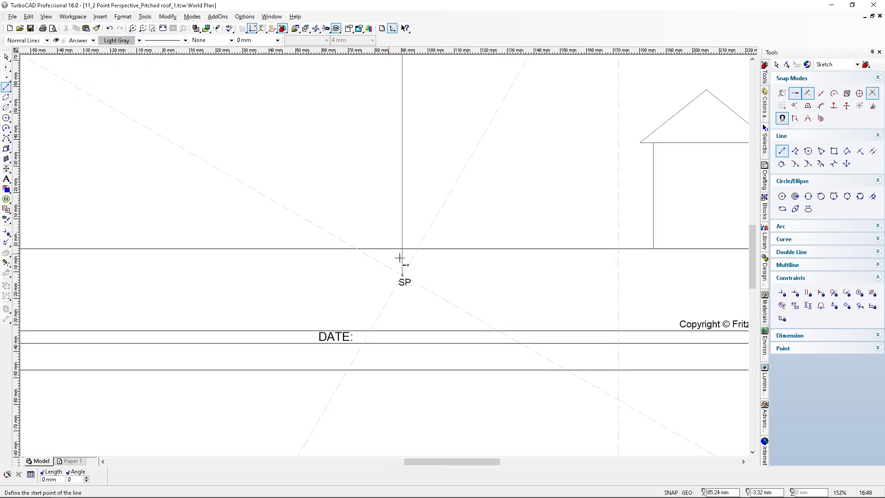
pyautogui.scroll(3, 416, 263)
pyautogui.click(366, 255)
pyautogui.scroll(-7, 384, 255)
pyautogui.scroll(3, 257, 184)
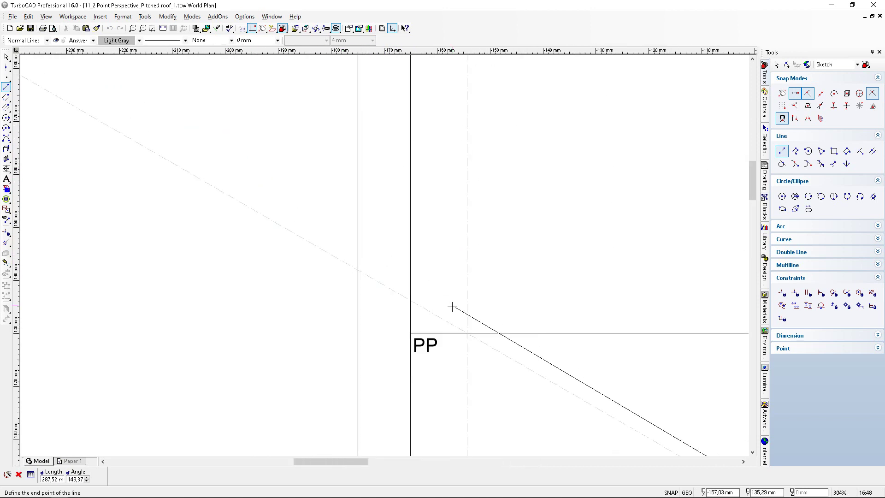
pyautogui.click(467, 333)
pyautogui.scroll(-3, 473, 428)
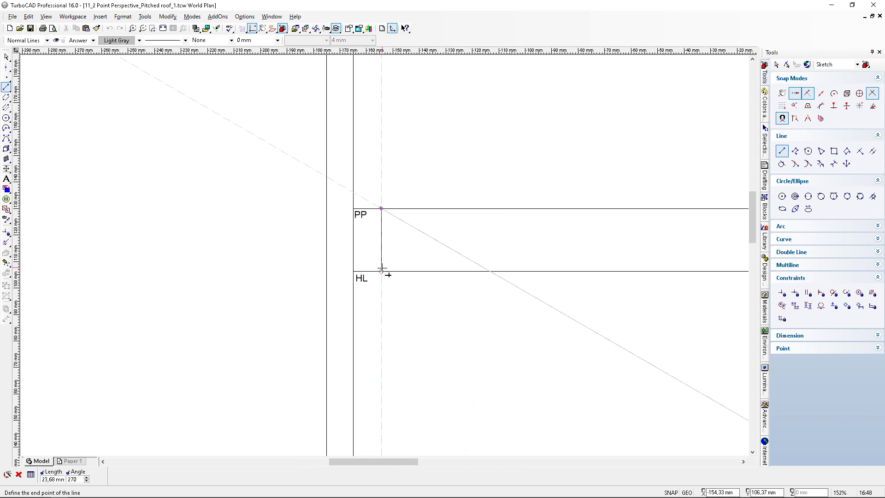
pyautogui.click(382, 271)
# Step: Draw a line from SP along the right-hand construction line to its intersection with PP
pyautogui.scroll(-3, 398, 285)
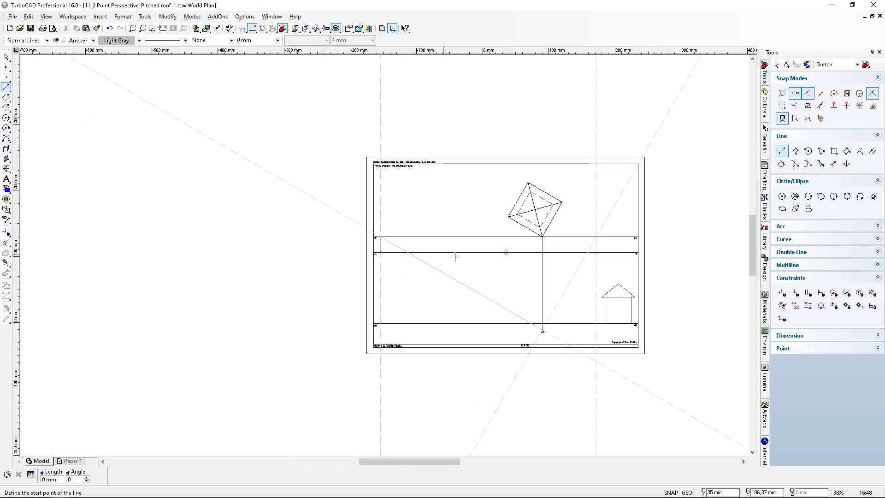
pyautogui.scroll(5, 562, 312)
pyautogui.scroll(1, 386, 244)
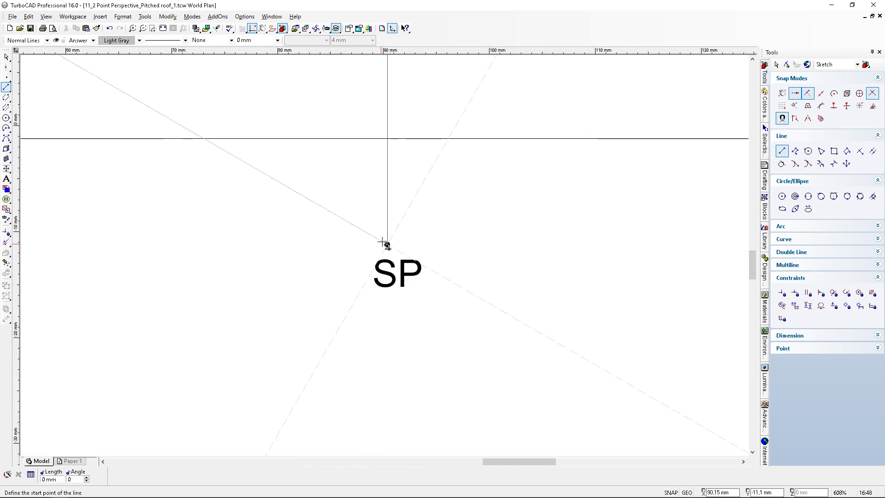
pyautogui.scroll(3, 387, 244)
pyautogui.click(374, 269)
pyautogui.scroll(-5, 383, 255)
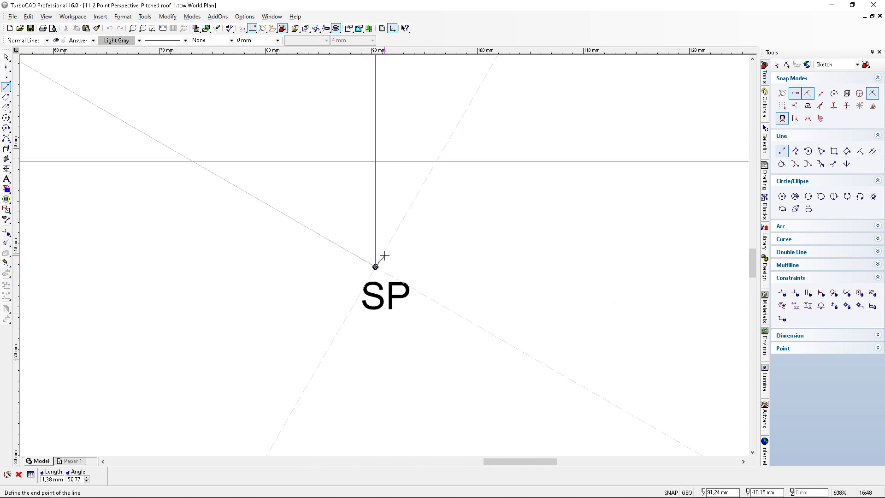
pyautogui.scroll(1, 369, 283)
pyautogui.scroll(2, 369, 282)
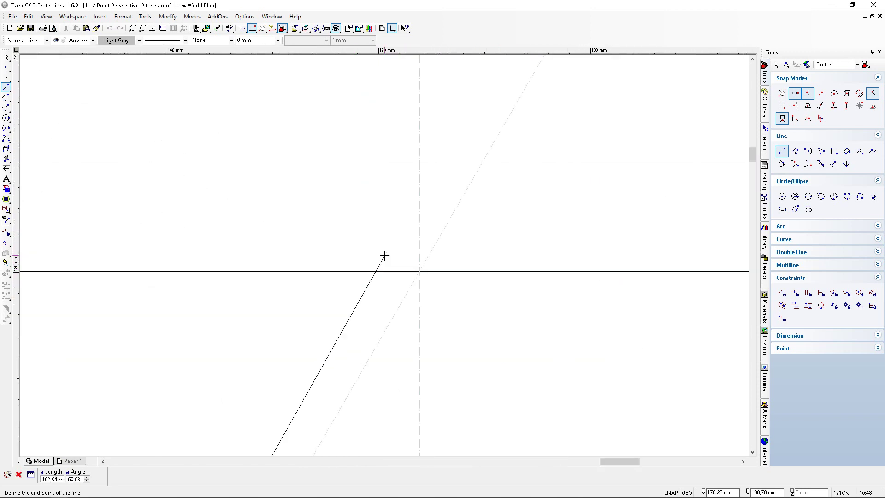
pyautogui.click(420, 285)
# Step: Draw a vertical line from the right intersection on PP down to the horizon line HL
pyautogui.click(419, 284)
pyautogui.scroll(-3, 384, 257)
pyautogui.scroll(2, 386, 283)
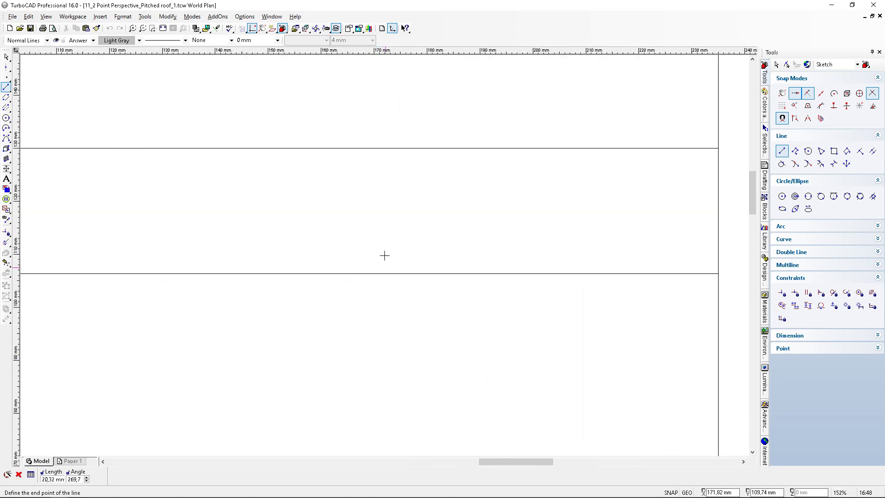
pyautogui.click(384, 290)
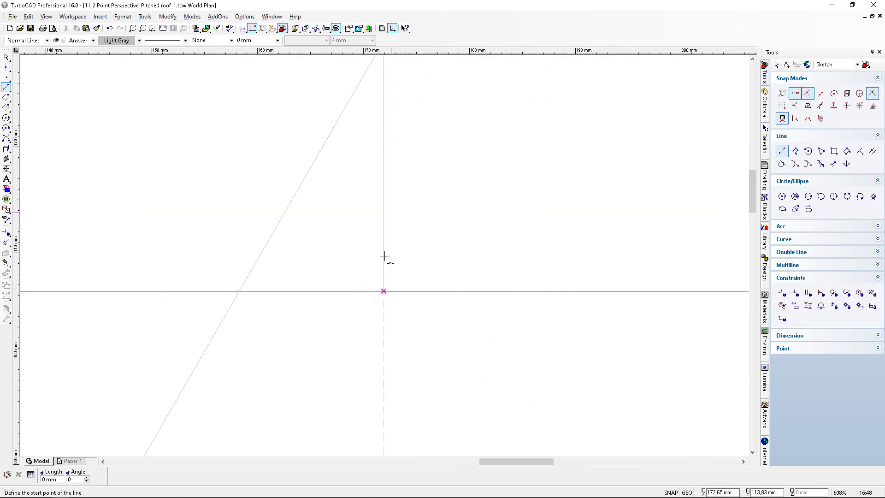
# Step: Clear all construction lines from the drawing
pyautogui.scroll(-3, 385, 257)
pyautogui.scroll(-1, 391, 247)
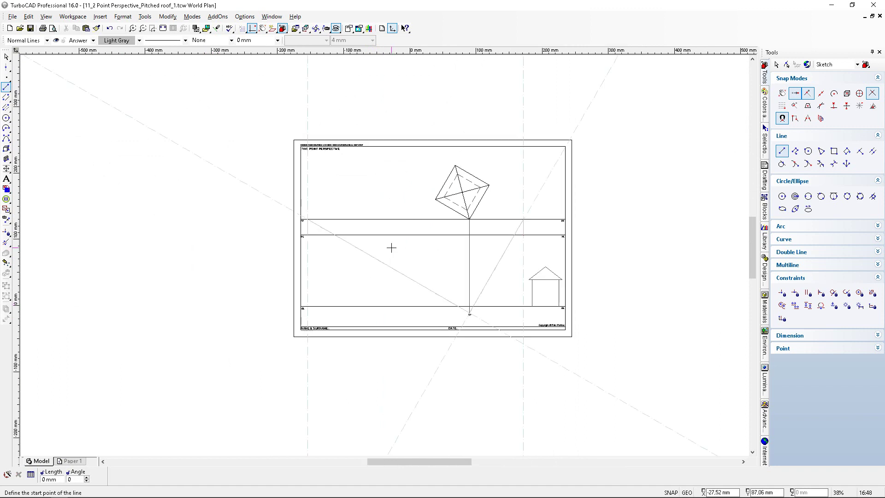
pyautogui.scroll(1, 403, 255)
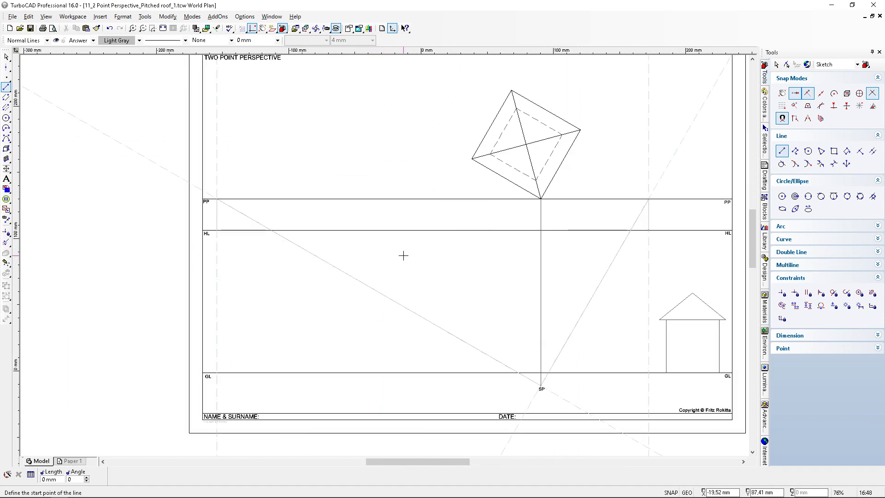
pyautogui.click(163, 28)
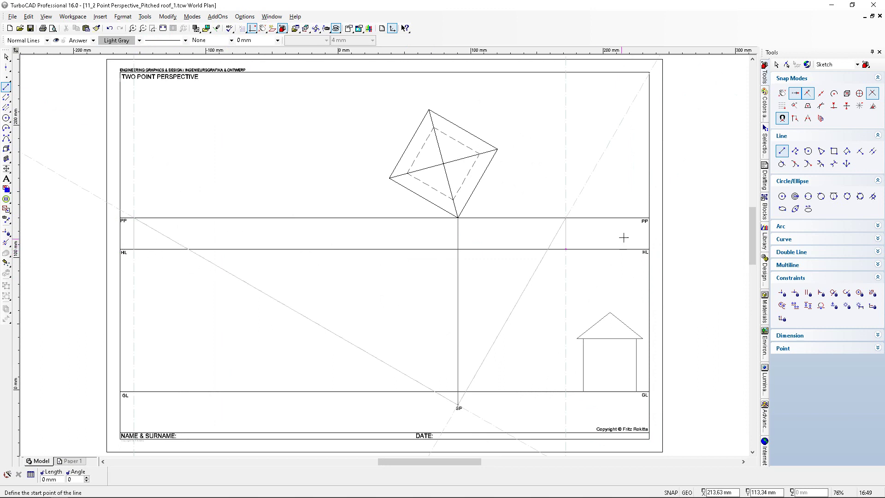
pyautogui.click(28, 17)
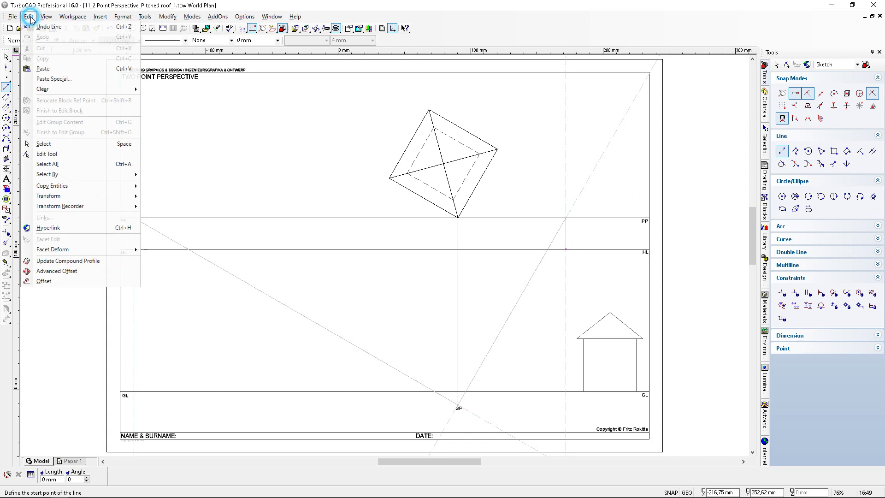
pyautogui.moveTo(132, 92)
pyautogui.click(172, 119)
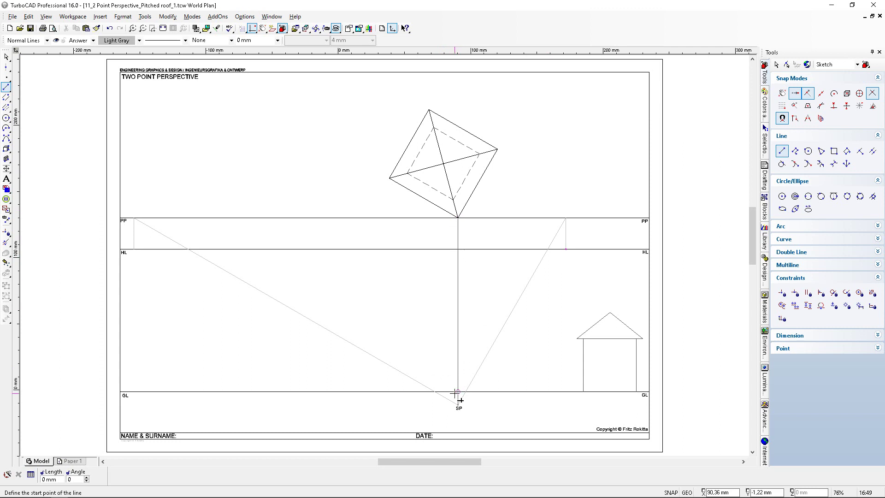
# Step: Draw a line from the intersection of the vertical SP line with the ground line GL to the left vanishing point on HL
pyautogui.scroll(3, 456, 393)
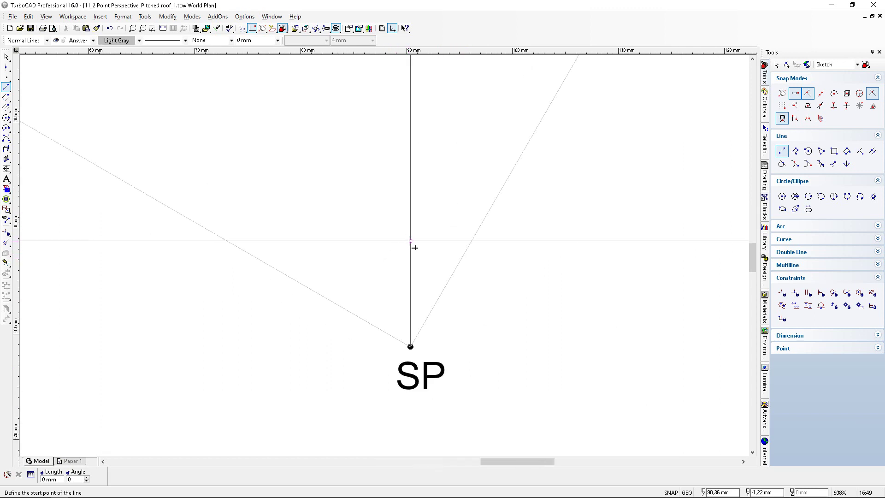
pyautogui.press('Tab')
pyautogui.write('35')
pyautogui.click(417, 248)
pyautogui.scroll(-2, 383, 254)
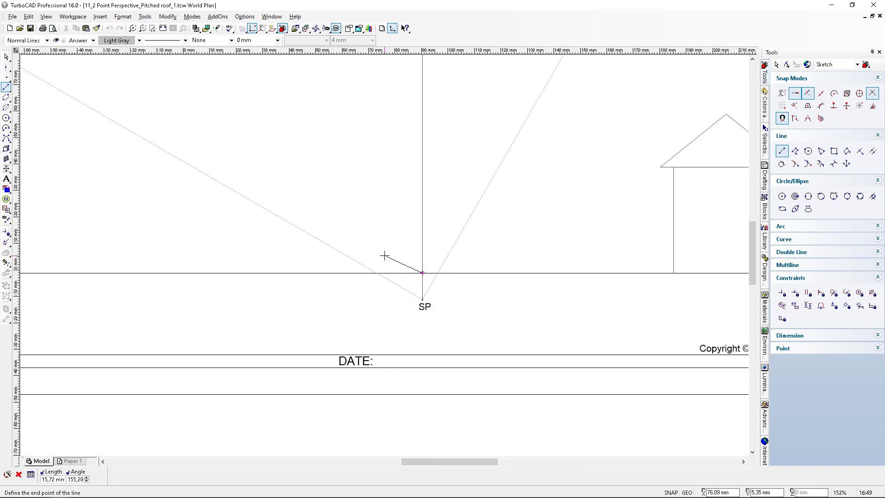
pyautogui.scroll(-1, 376, 230)
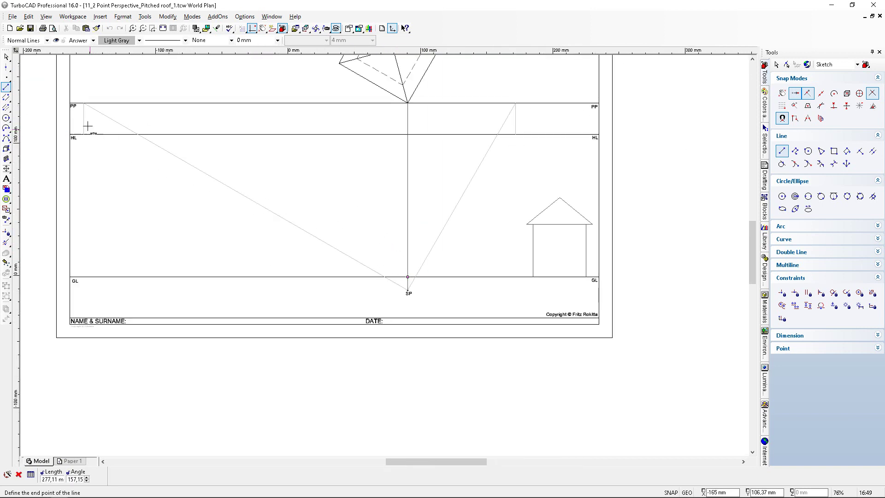
pyautogui.scroll(2, 87, 128)
pyautogui.click(371, 291)
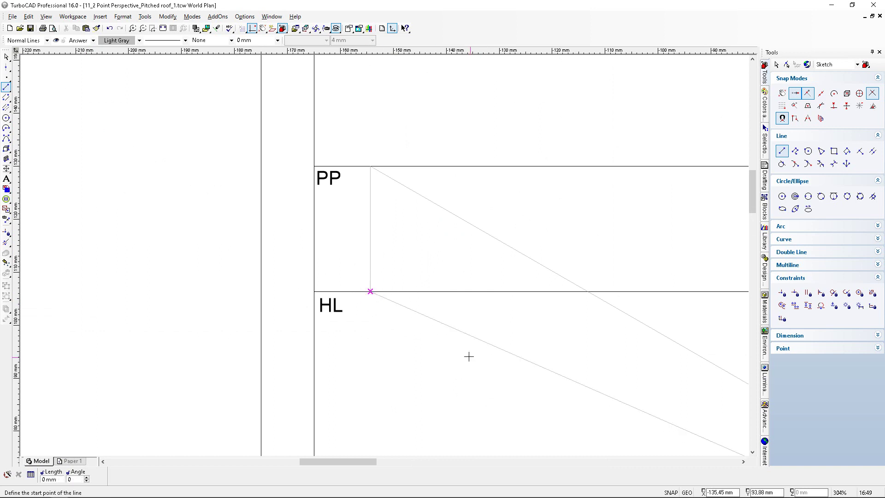
# Step: Draw a line from the intersection of the vertical SP line with the ground line GL to the right vanishing point on HL
pyautogui.scroll(-2, 407, 271)
pyautogui.scroll(3, 686, 392)
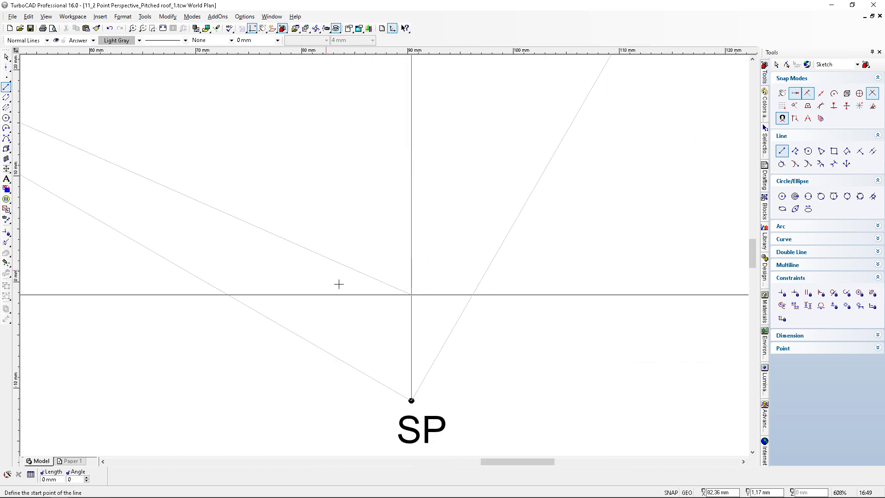
pyautogui.click(411, 295)
pyautogui.scroll(-3, 410, 211)
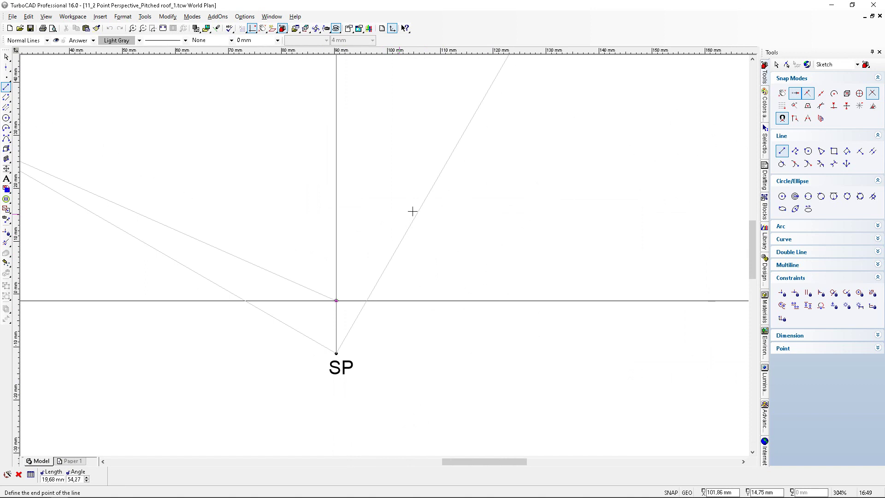
pyautogui.scroll(3, 407, 214)
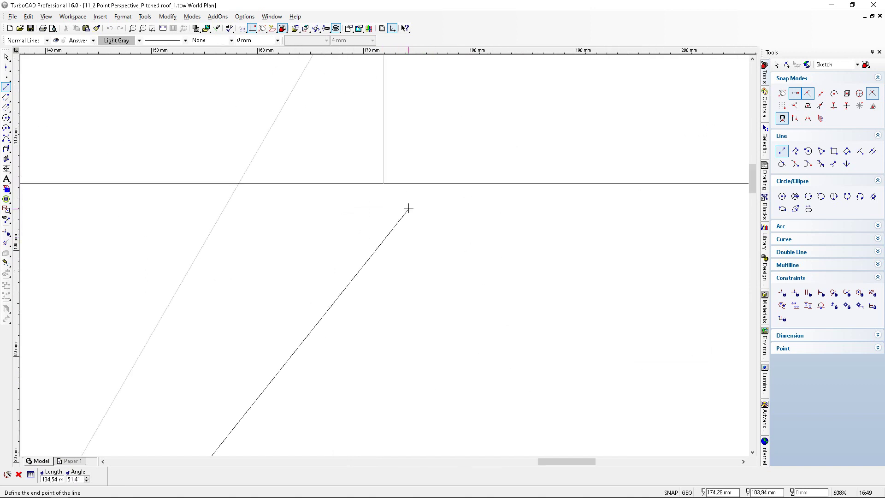
pyautogui.click(382, 183)
# Step: Place point markers on the right and left vanishing points on the horizon line HL
pyautogui.click(6, 77)
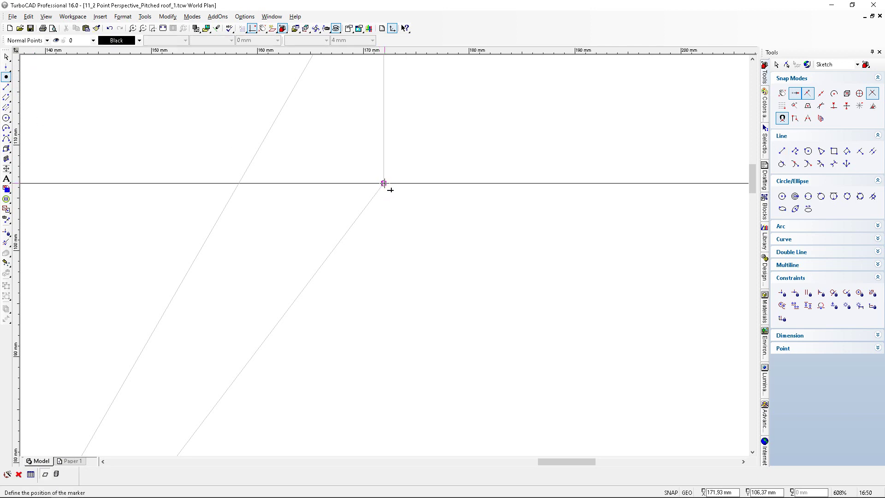
pyautogui.scroll(-6, 387, 257)
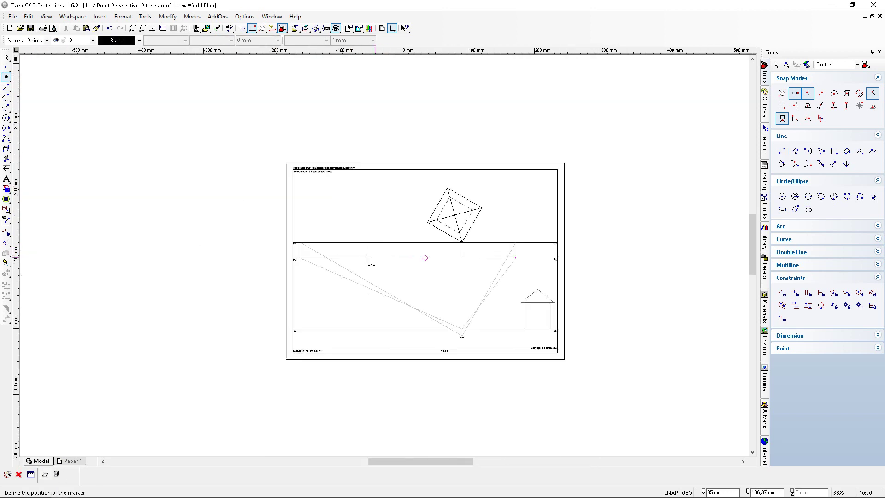
pyautogui.scroll(6, 366, 258)
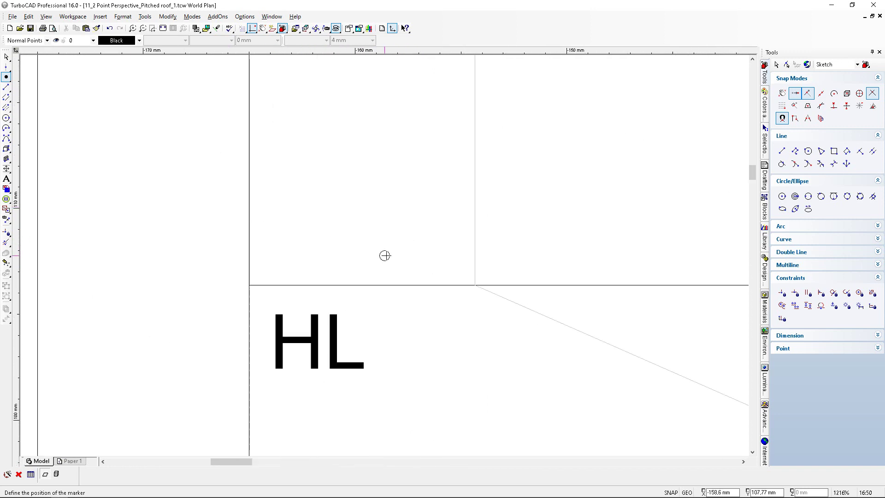
pyautogui.click(475, 284)
# Step: Copy the HL label and place the copy above the horizon line beside the left vanishing point
pyautogui.click(6, 56)
pyautogui.click(308, 342)
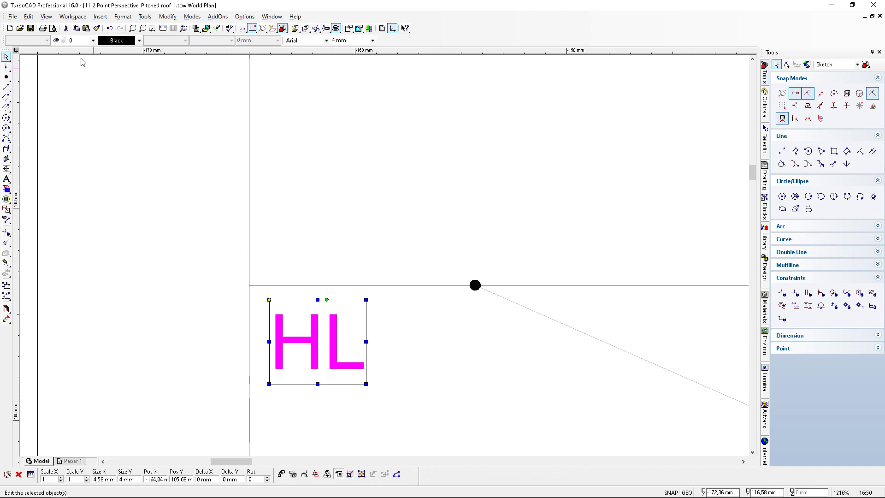
pyautogui.click(76, 28)
pyautogui.click(87, 28)
pyautogui.click(386, 255)
pyautogui.click(385, 255)
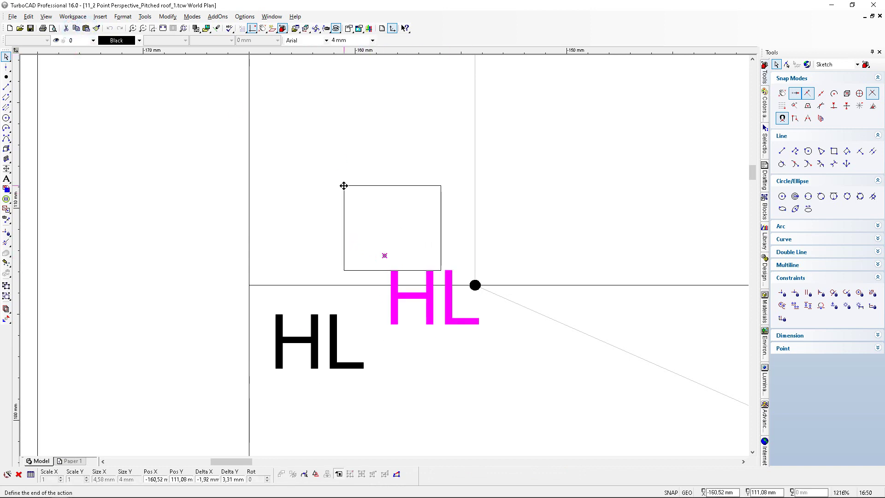
pyautogui.click(343, 186)
# Step: Change the copied label's text to LVP and shift it left, clear of the vertical line through the vanishing point
pyautogui.doubleClick(343, 188)
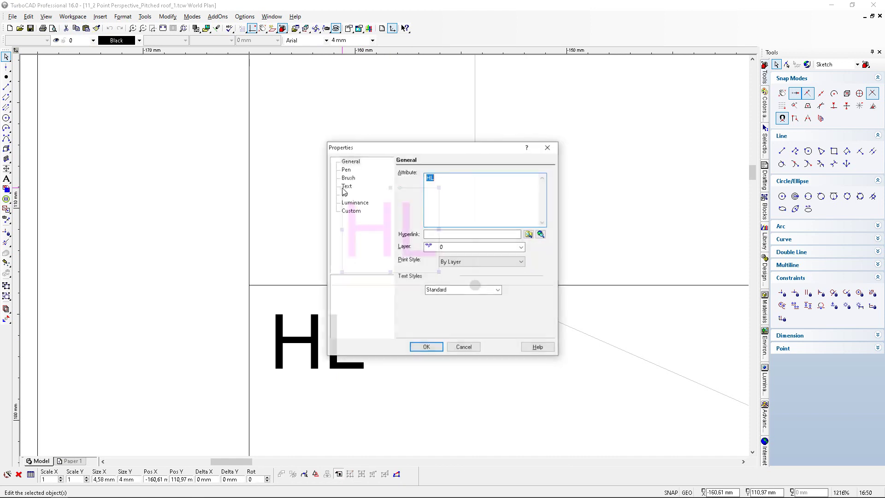
pyautogui.write('L')
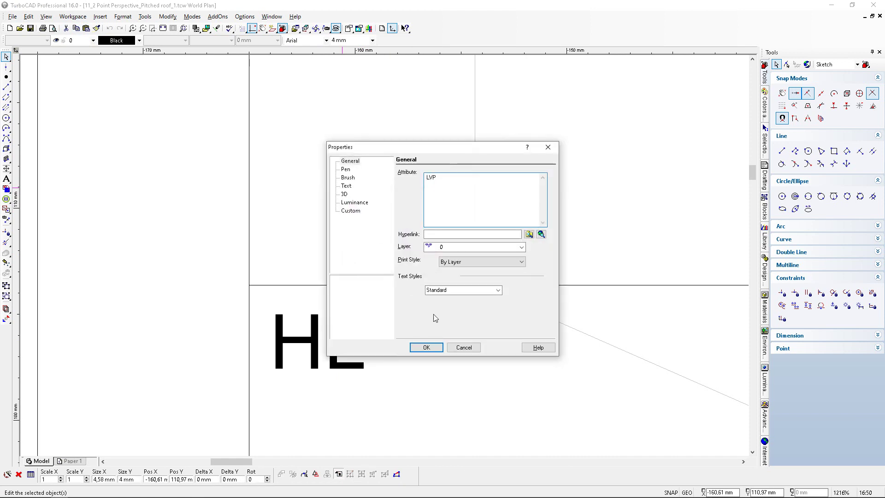
pyautogui.click(427, 347)
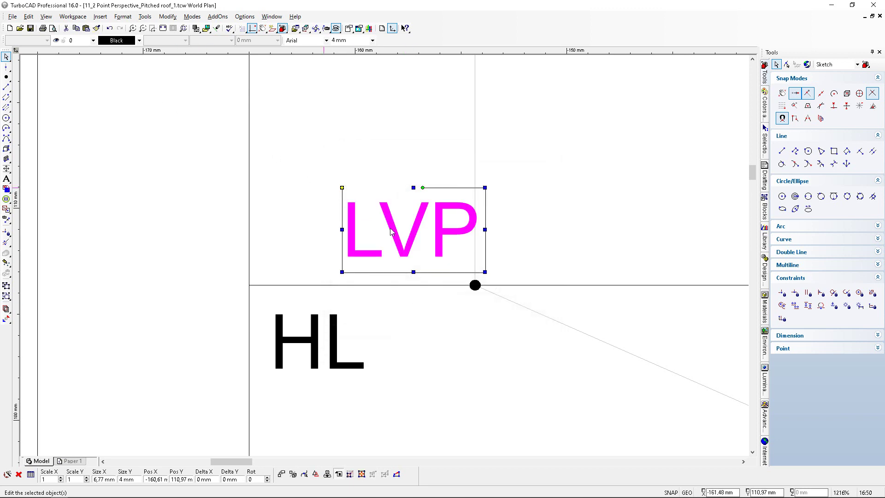
pyautogui.click(342, 188)
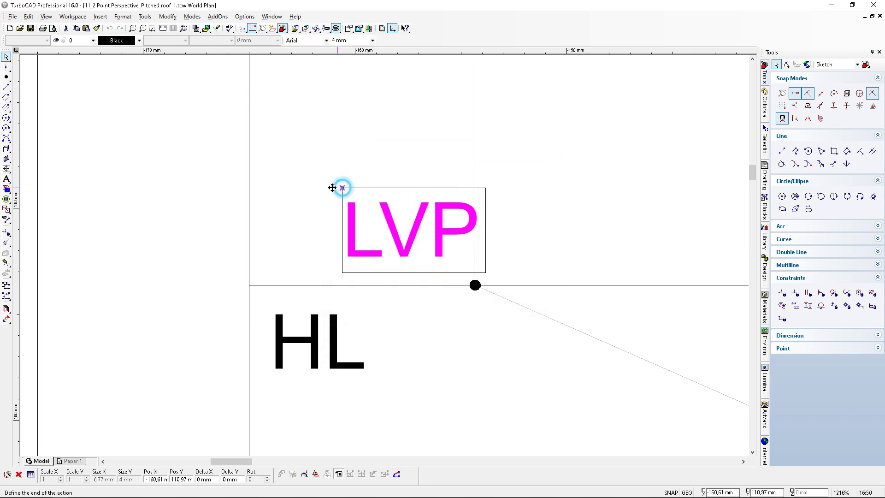
pyautogui.click(315, 191)
# Step: Copy the LVP label and place the copy above the horizon line, just right of the right vanishing point
pyautogui.click(76, 29)
pyautogui.click(86, 28)
pyautogui.click(385, 255)
pyautogui.click(388, 258)
pyautogui.scroll(-10, 387, 258)
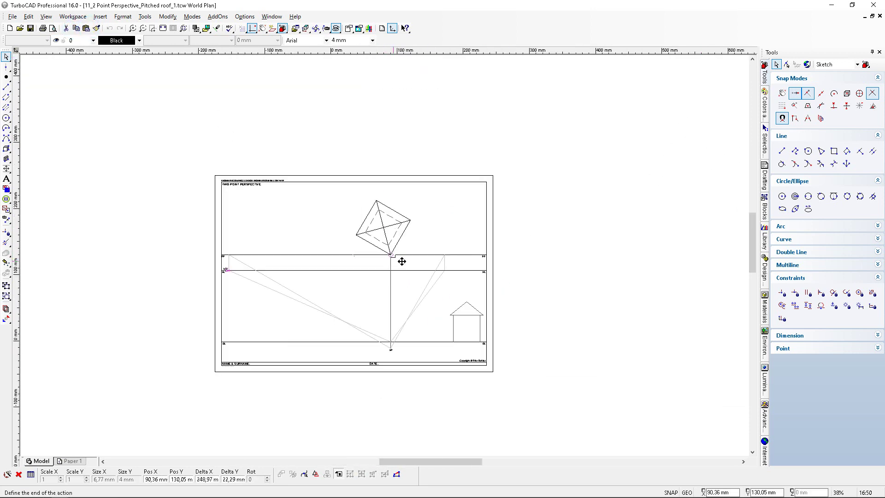
pyautogui.scroll(10, 417, 263)
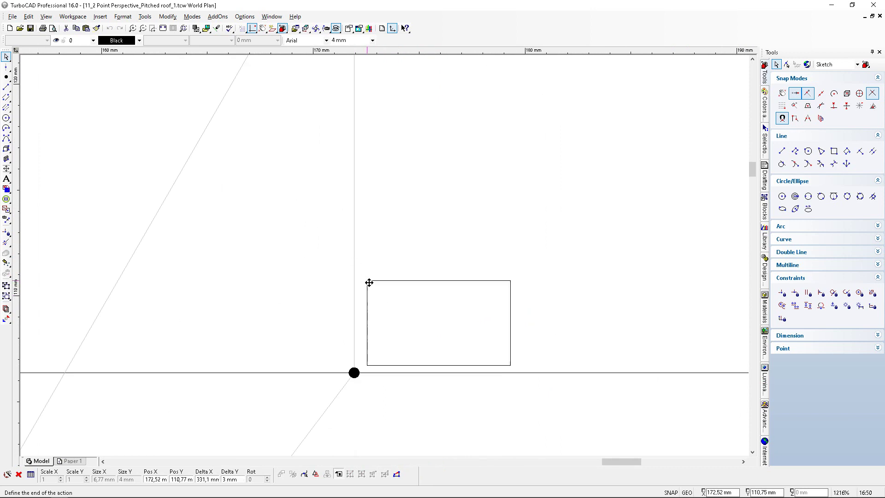
pyautogui.click(376, 270)
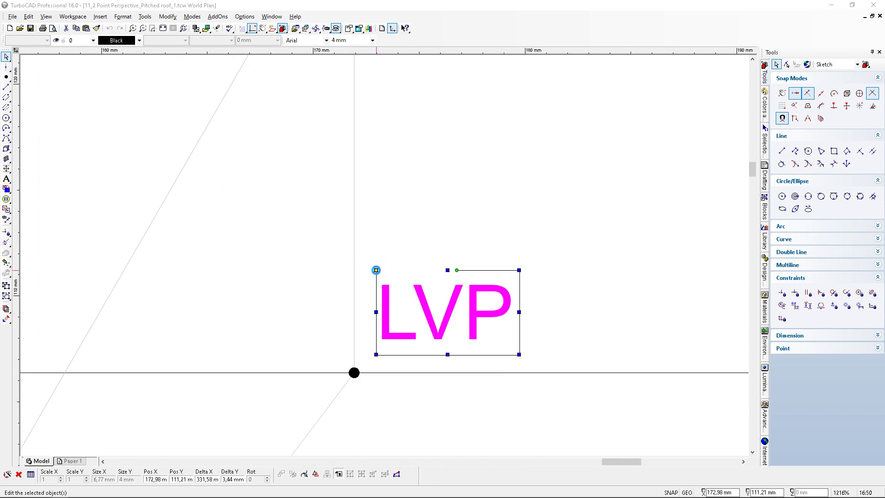
# Step: Change the text of the label at the right vanishing point to RVP and deselect it
pyautogui.doubleClick(376, 270)
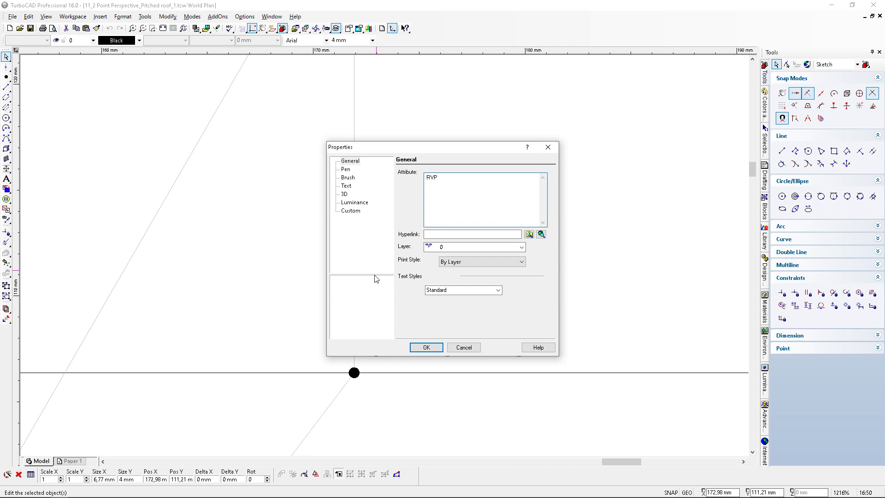
pyautogui.click(427, 347)
pyautogui.scroll(-4, 387, 240)
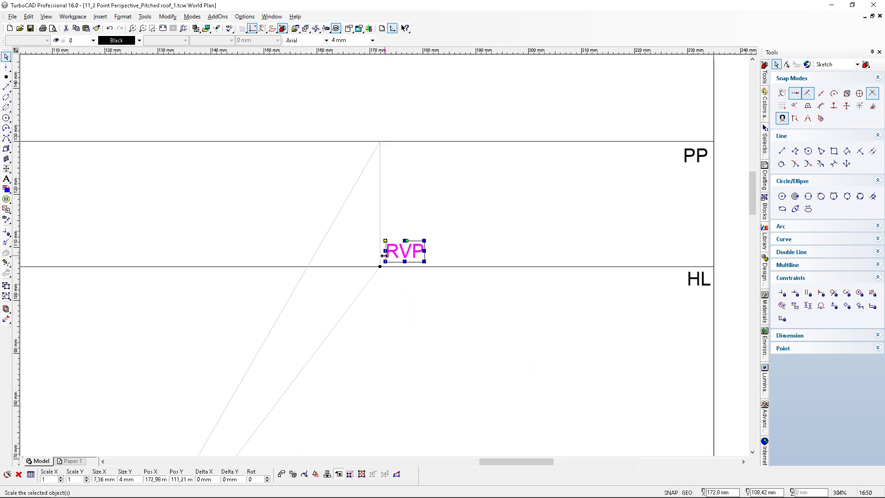
pyautogui.click(386, 262)
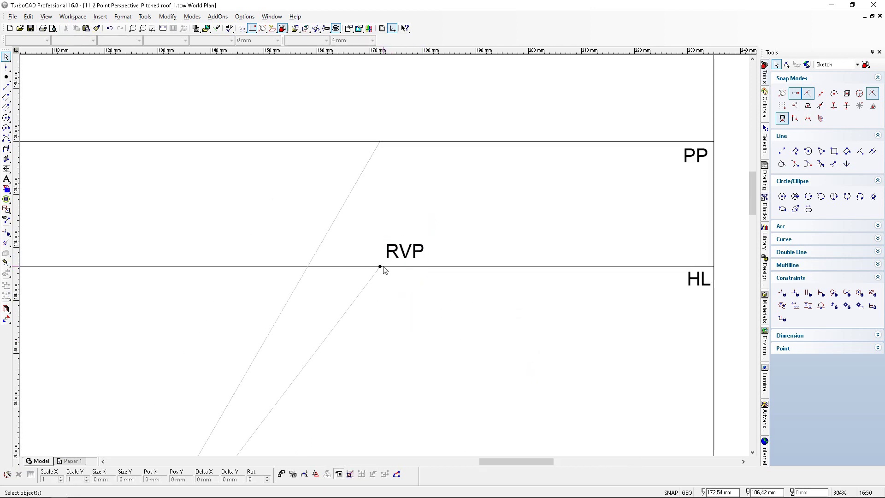
# Step: Draw a horizontal line from the left eave corner of the house elevation to the vertical line above SP
pyautogui.scroll(-4, 382, 271)
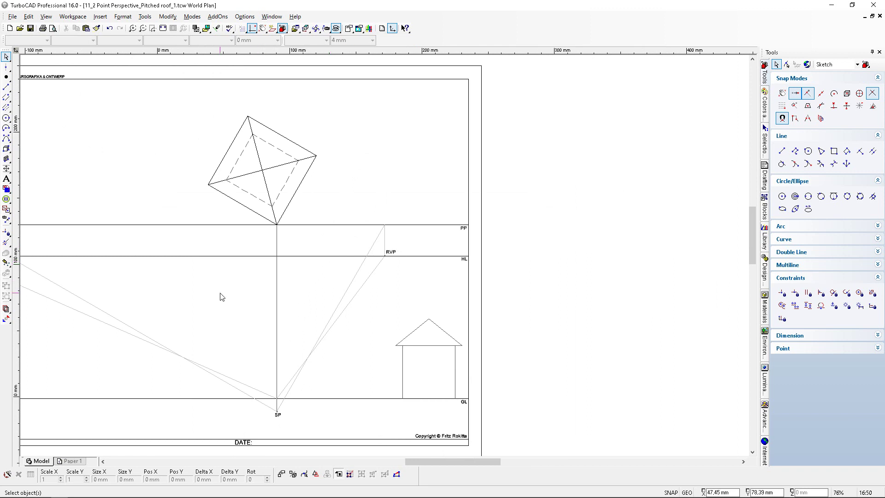
pyautogui.moveTo(220, 296); pyautogui.dragTo(386, 259)
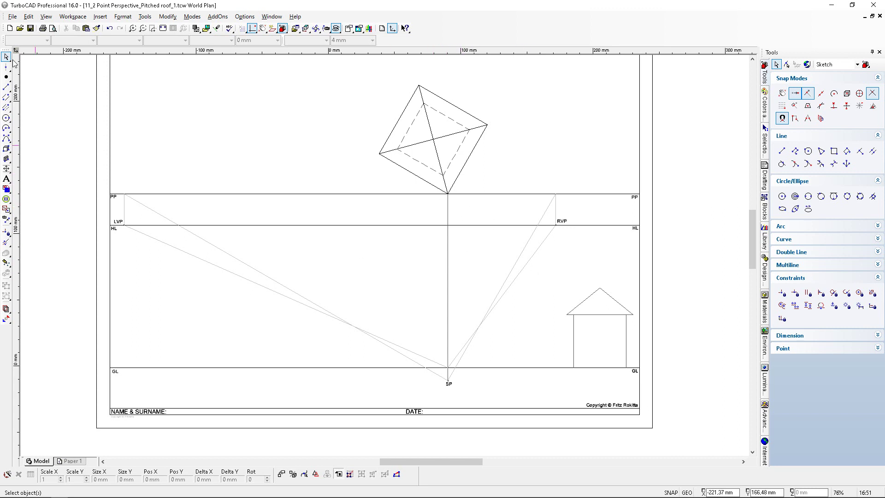
pyautogui.click(6, 87)
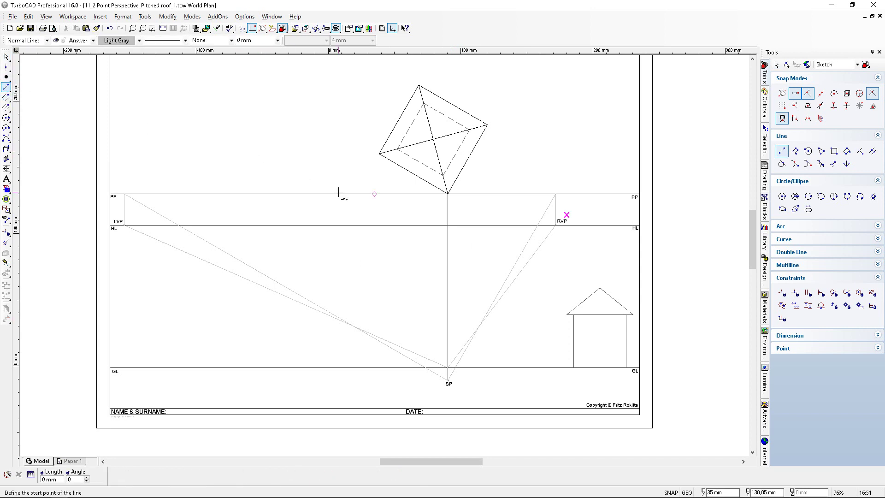
pyautogui.scroll(2, 578, 302)
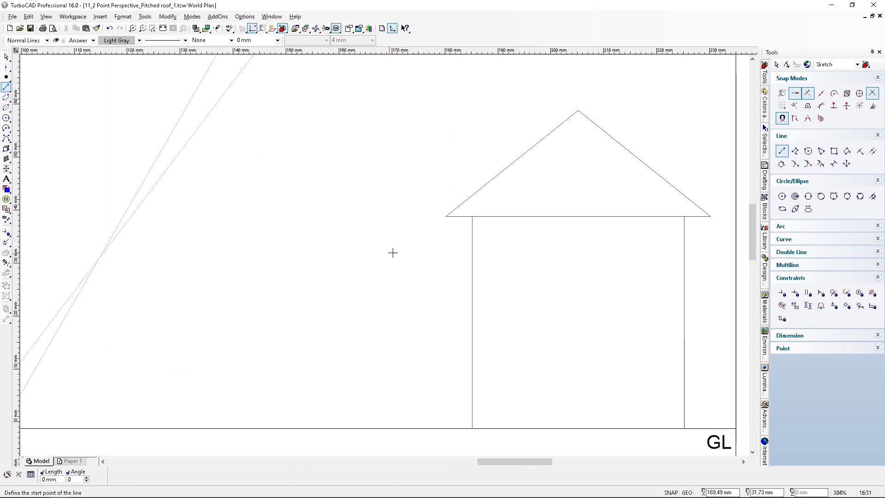
pyautogui.click(443, 218)
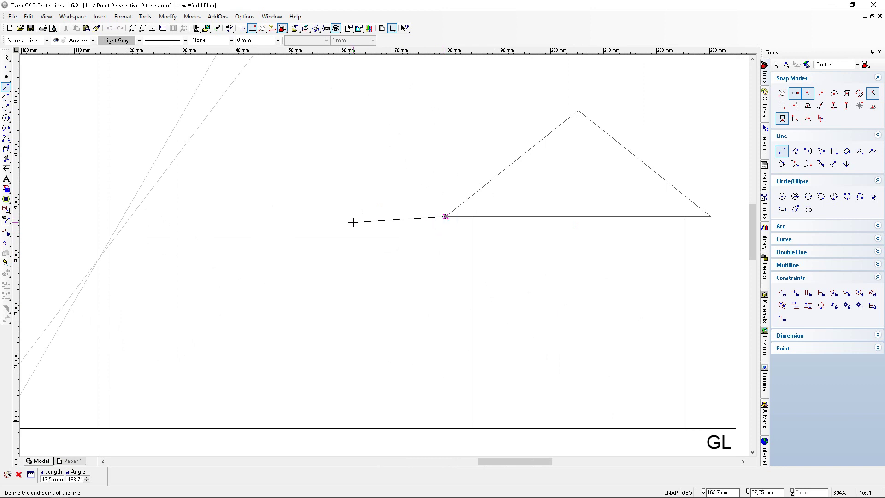
pyautogui.scroll(-1, 383, 255)
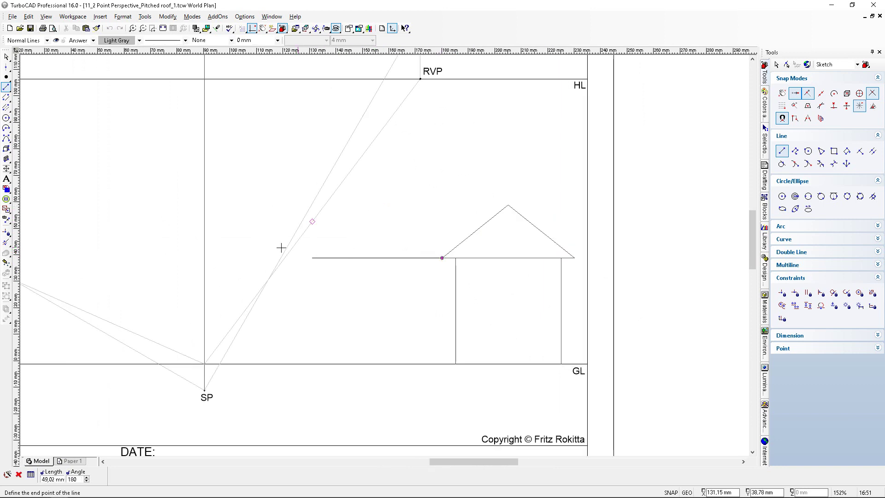
pyautogui.click(204, 258)
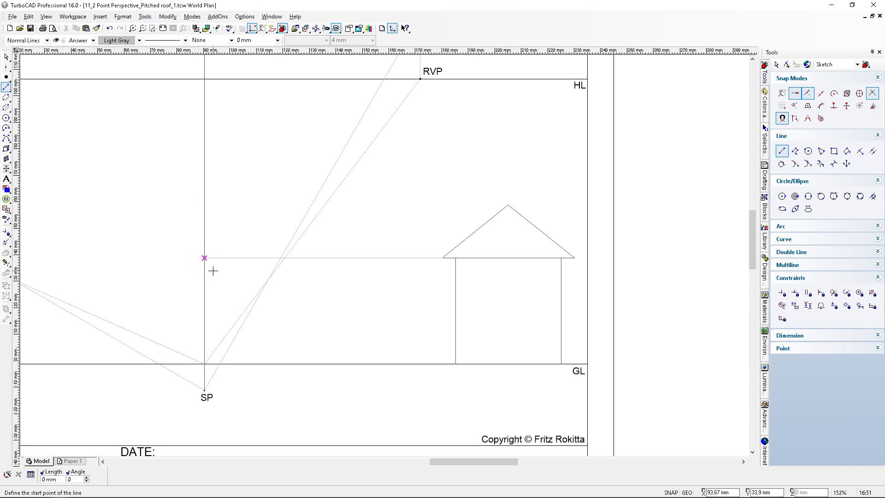
# Step: Draw a line from the intersection of the eave-height line with the vertical SP line to the left vanishing point LVP
pyautogui.scroll(-2, 211, 271)
pyautogui.scroll(1, 388, 275)
pyautogui.scroll(1, 388, 275)
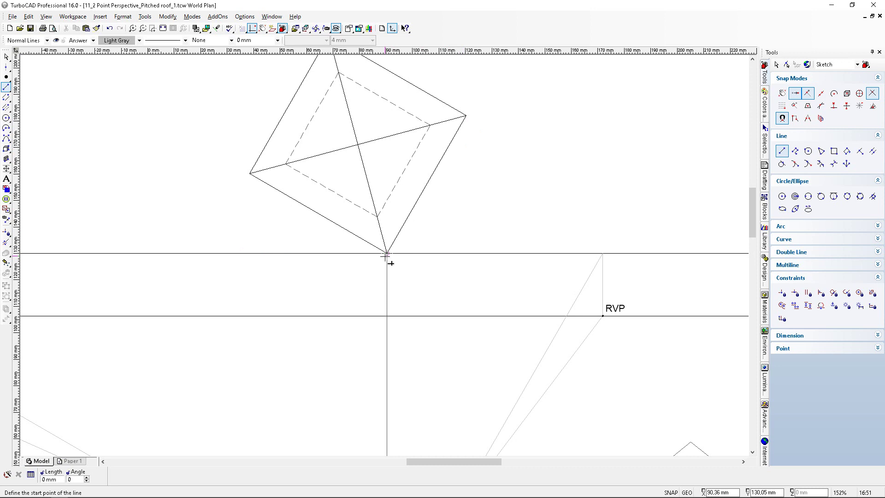
pyautogui.scroll(-2, 390, 263)
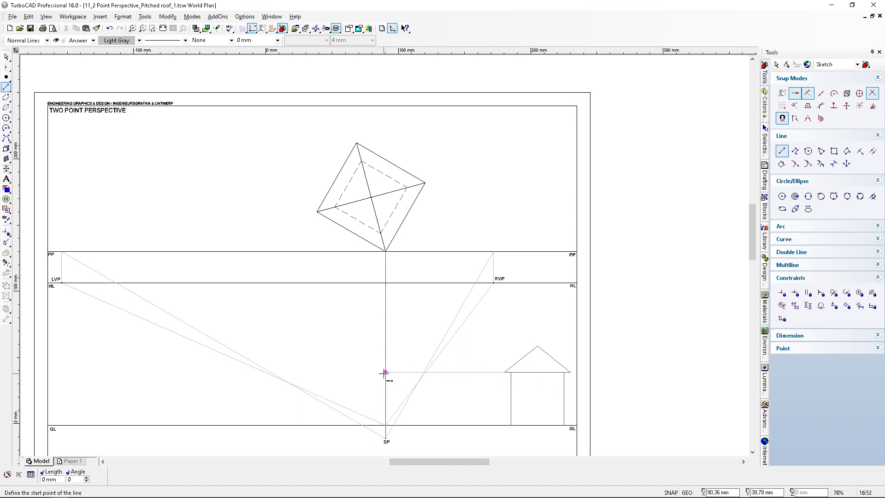
pyautogui.scroll(2, 385, 255)
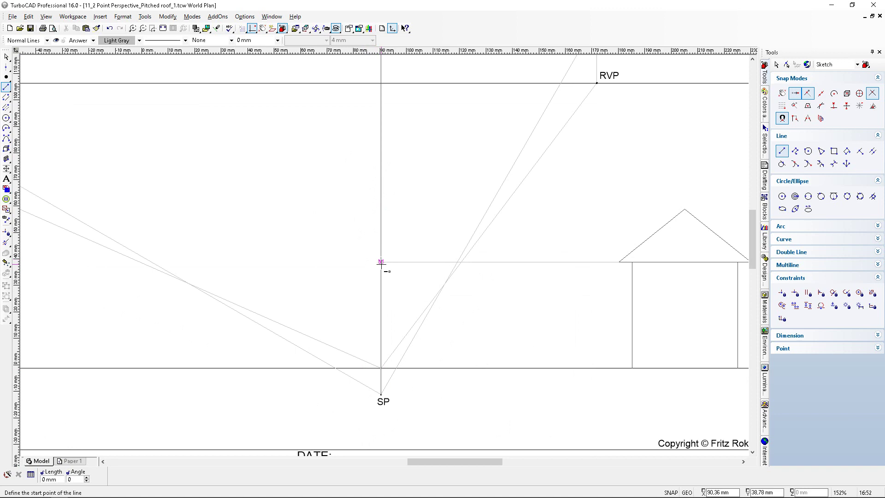
pyautogui.click(381, 262)
pyautogui.scroll(-2, 271, 215)
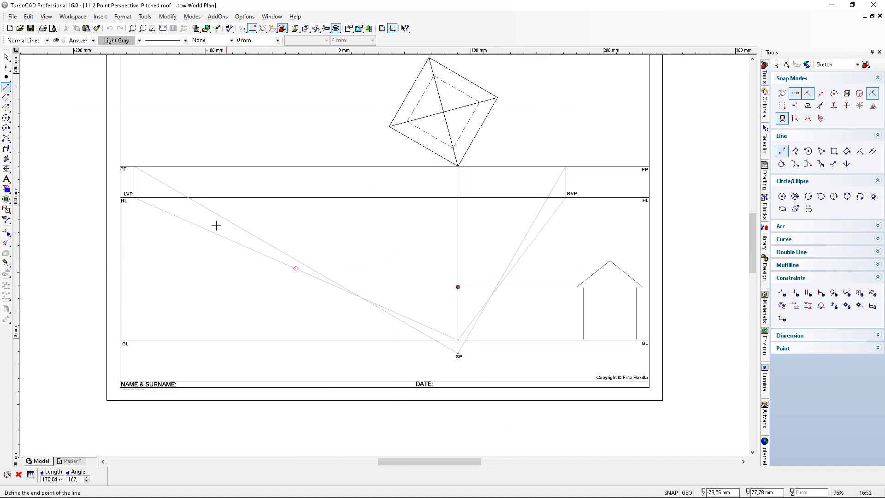
pyautogui.scroll(2, 162, 226)
pyautogui.scroll(2, 368, 222)
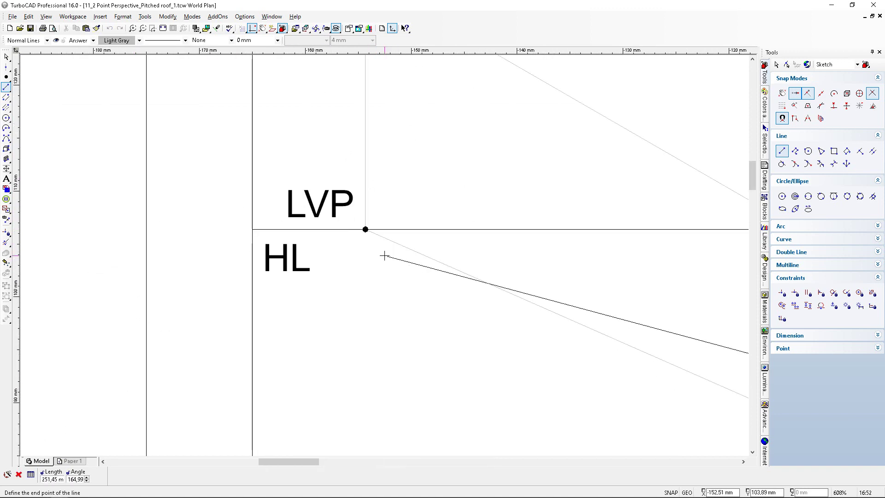
pyautogui.click(368, 230)
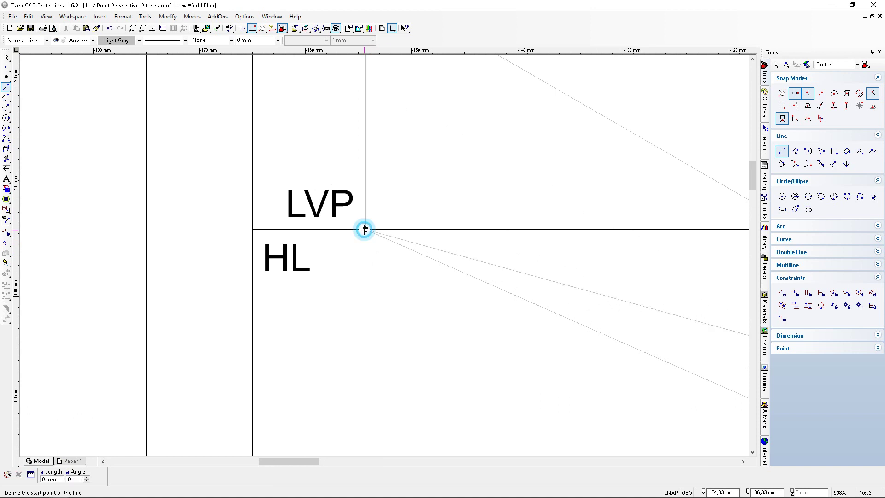
pyautogui.scroll(-1, 416, 256)
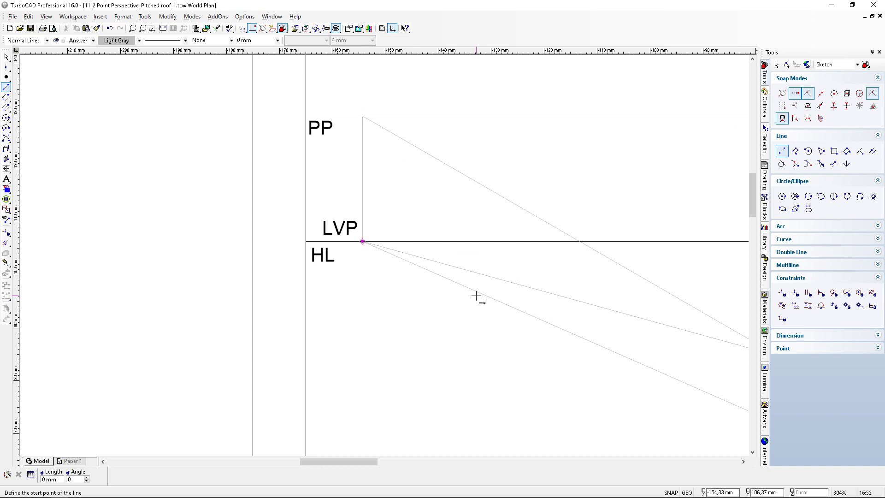
pyautogui.scroll(2, 367, 244)
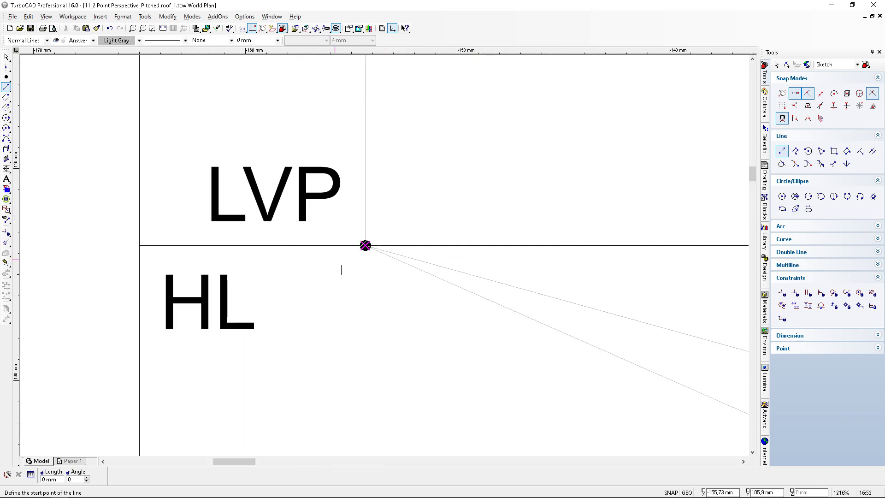
pyautogui.scroll(-5, 364, 264)
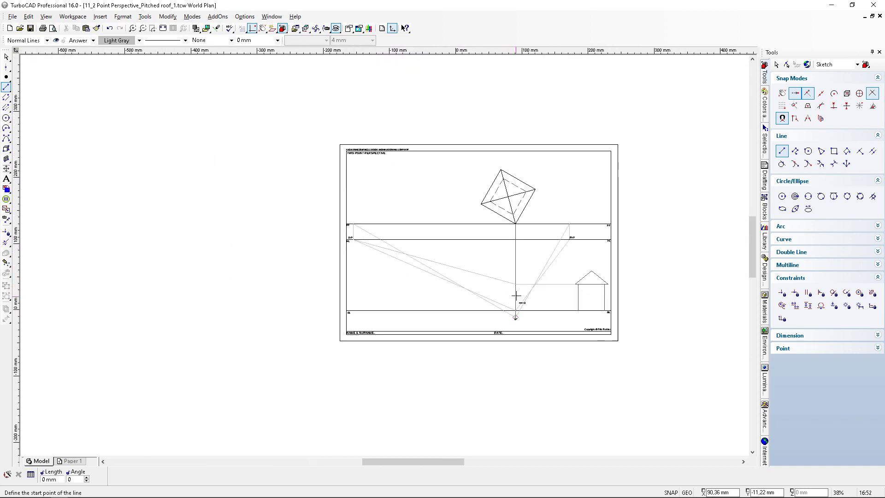
pyautogui.scroll(2, 516, 295)
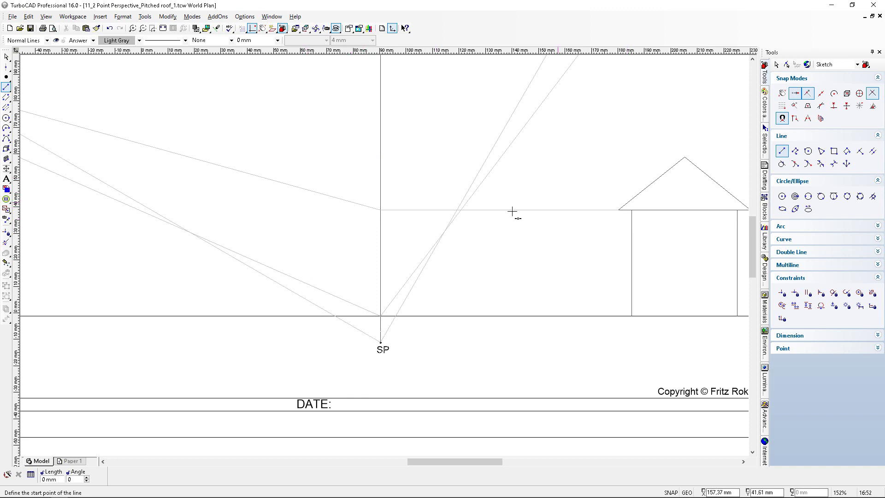
# Step: Draw a line from the intersection of the eave-height line with the vertical SP line to the right vanishing point RVP
pyautogui.click(380, 210)
pyautogui.scroll(-1, 396, 240)
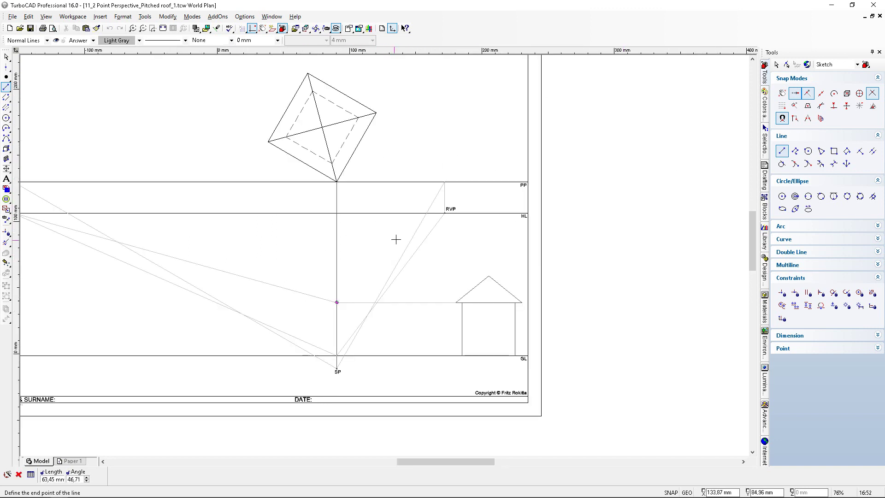
pyautogui.scroll(4, 436, 218)
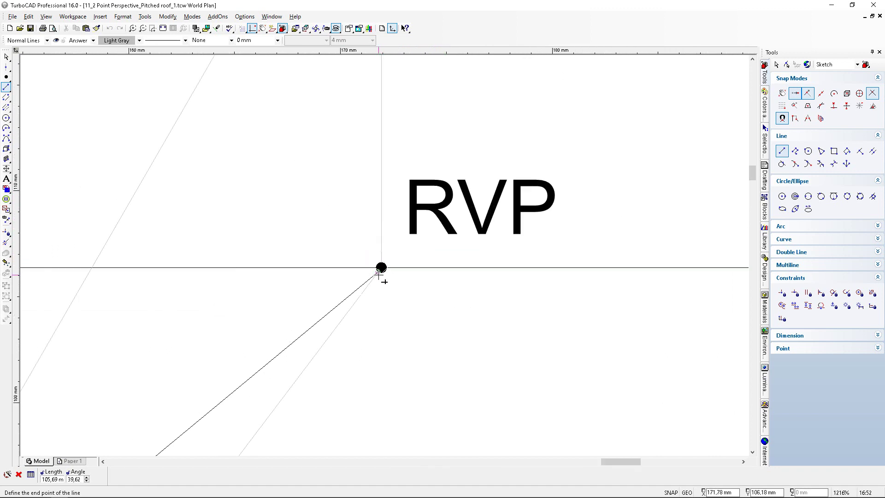
pyautogui.click(382, 277)
pyautogui.scroll(-2, 384, 255)
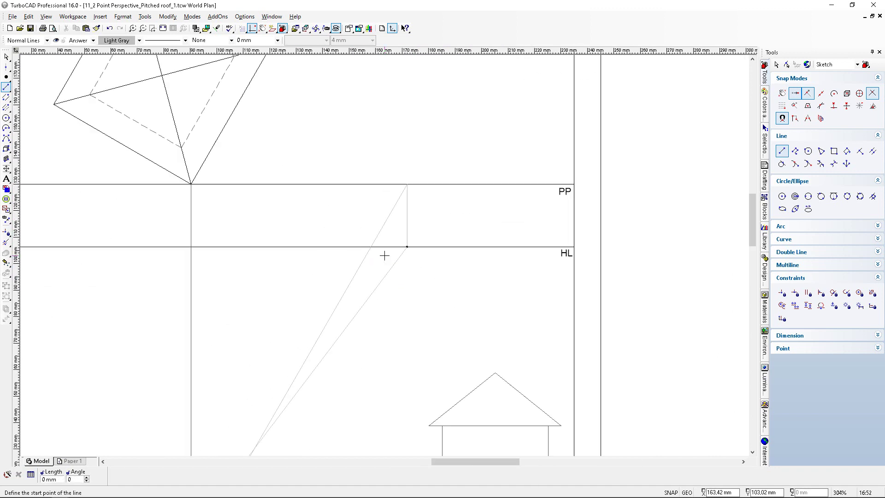
pyautogui.scroll(-2, 339, 289)
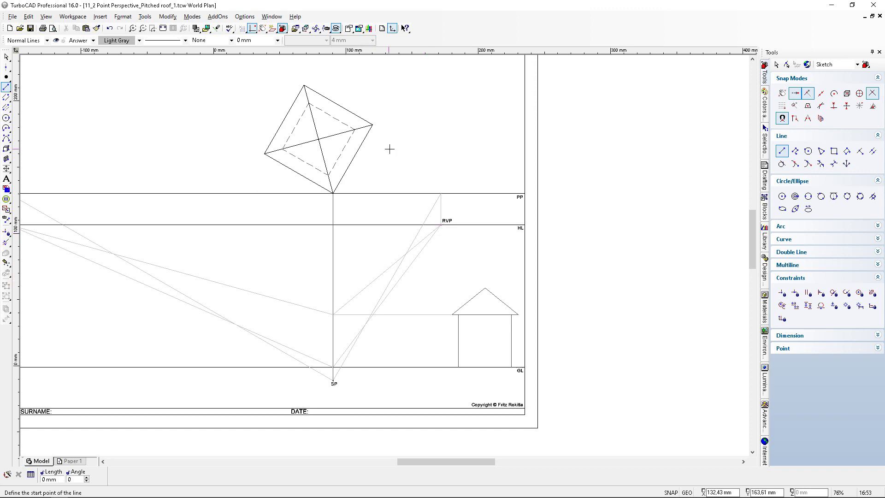
# Step: Draw a construction line from the left corner of the roof plan to the station point SP
pyautogui.scroll(1, 262, 153)
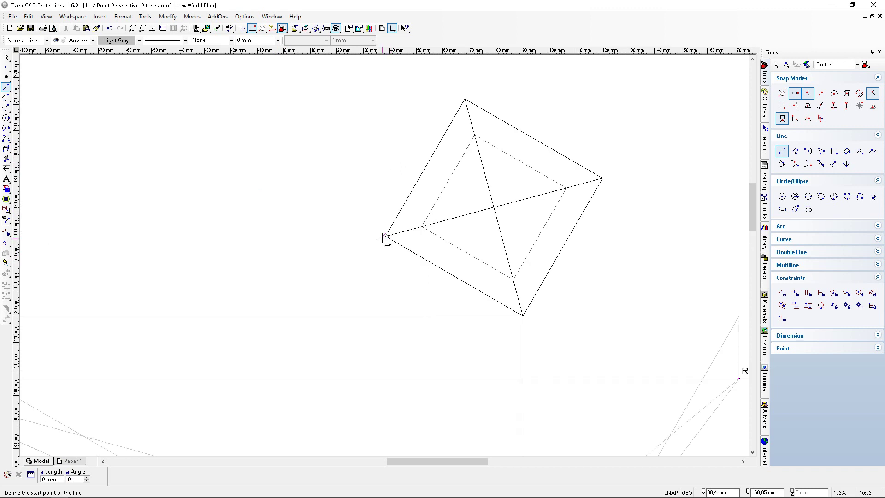
pyautogui.click(382, 238)
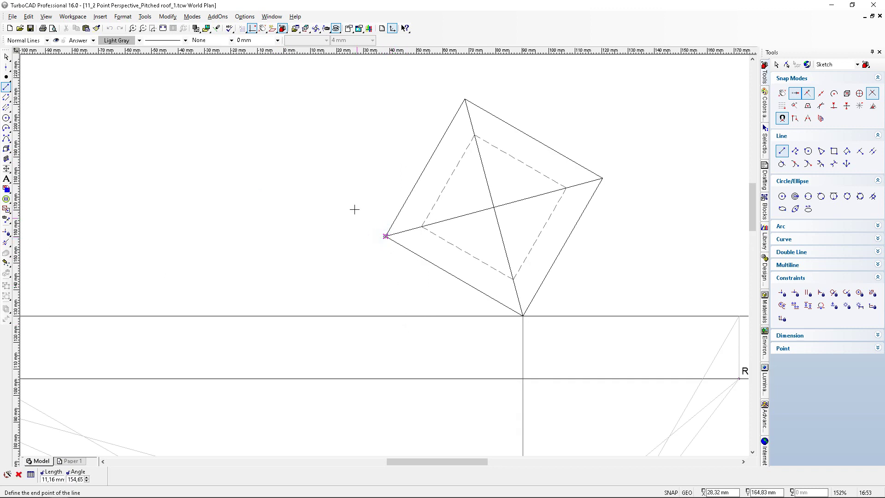
pyautogui.scroll(-1, 405, 307)
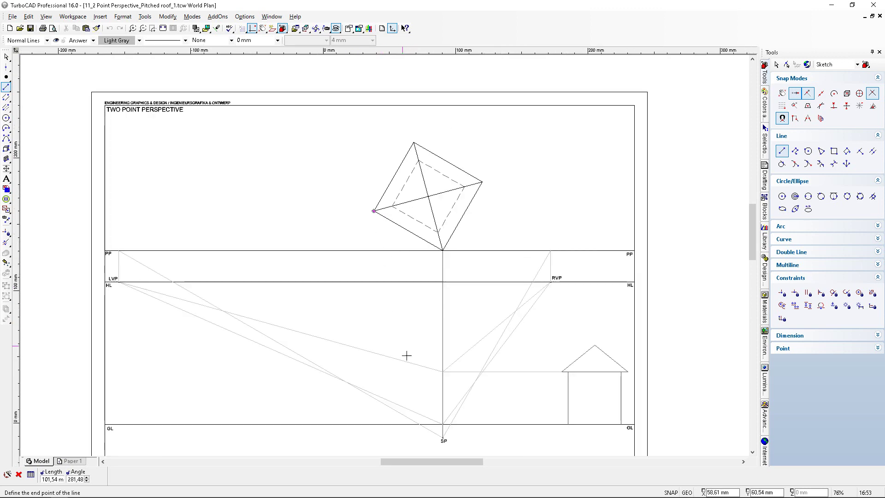
pyautogui.scroll(5, 441, 440)
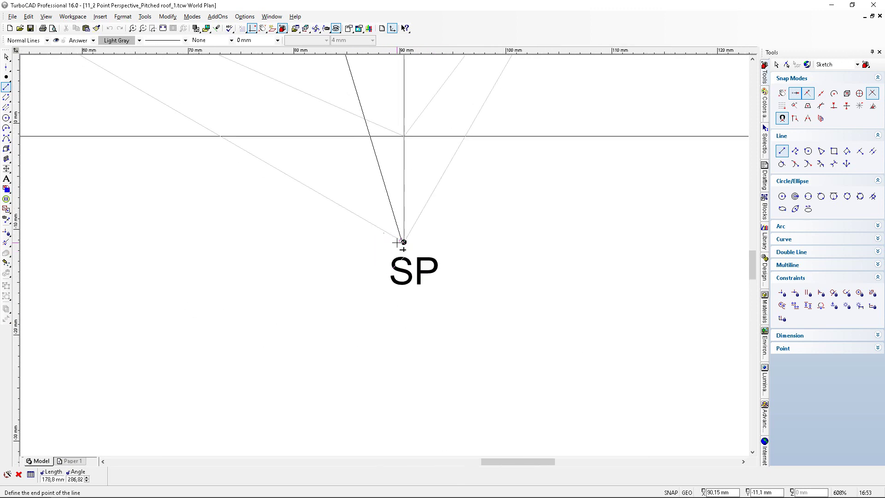
pyautogui.click(410, 253)
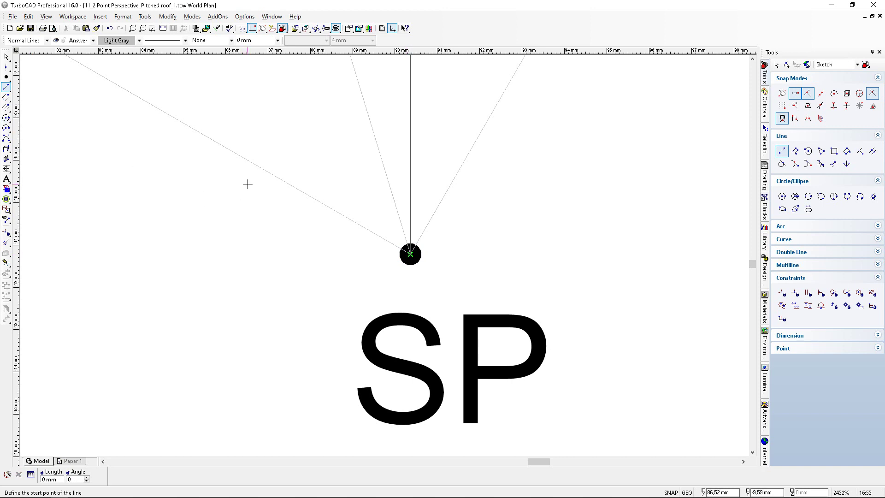
# Step: Shorten the construction line from the plan's left corner so it ends at the picture plane line PP
pyautogui.click(6, 242)
pyautogui.click(385, 175)
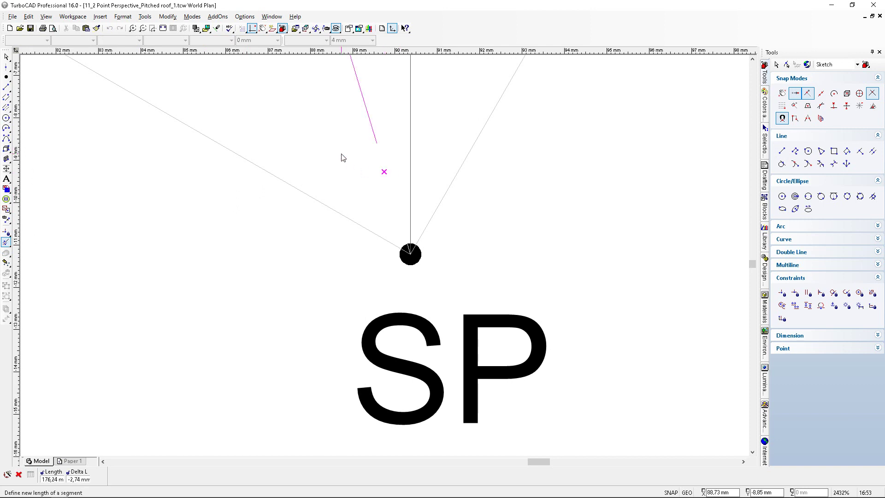
pyautogui.scroll(-5, 387, 257)
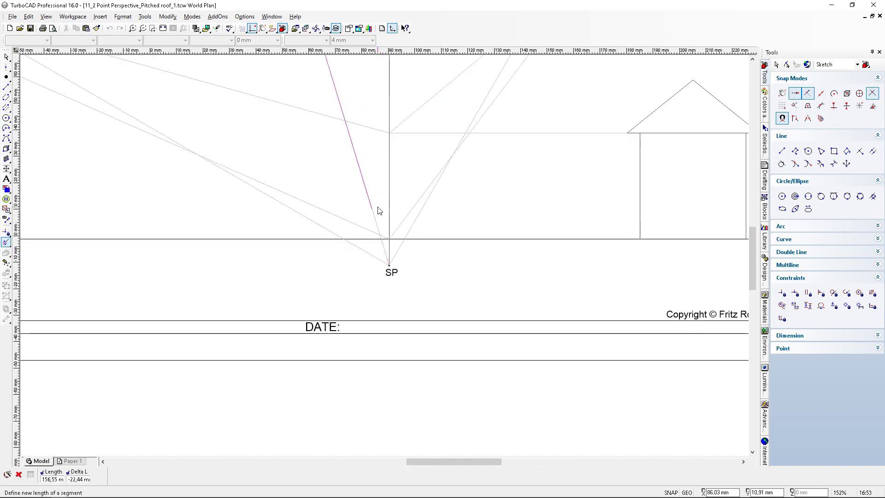
pyautogui.scroll(-1, 380, 207)
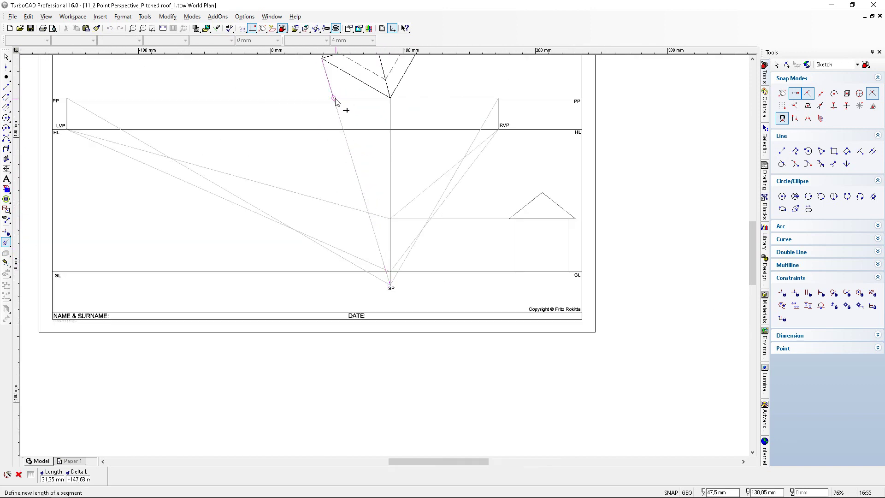
pyautogui.scroll(1, 386, 263)
pyautogui.click(383, 256)
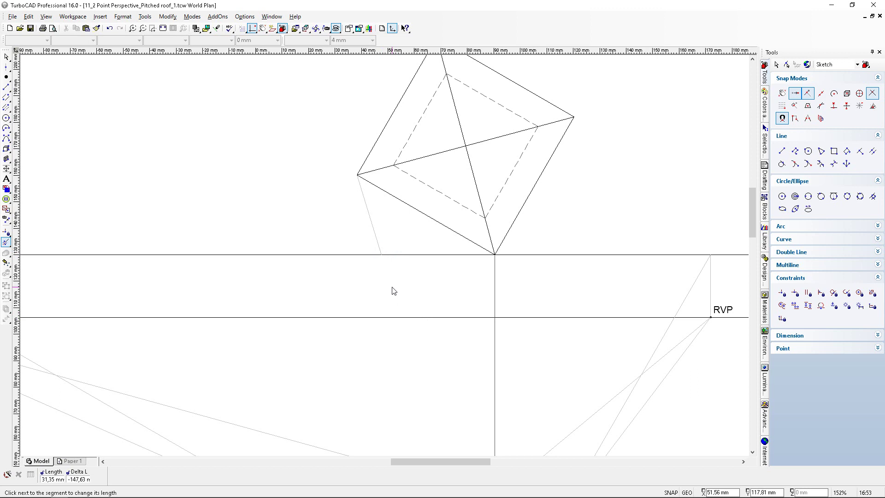
pyautogui.scroll(-1, 393, 282)
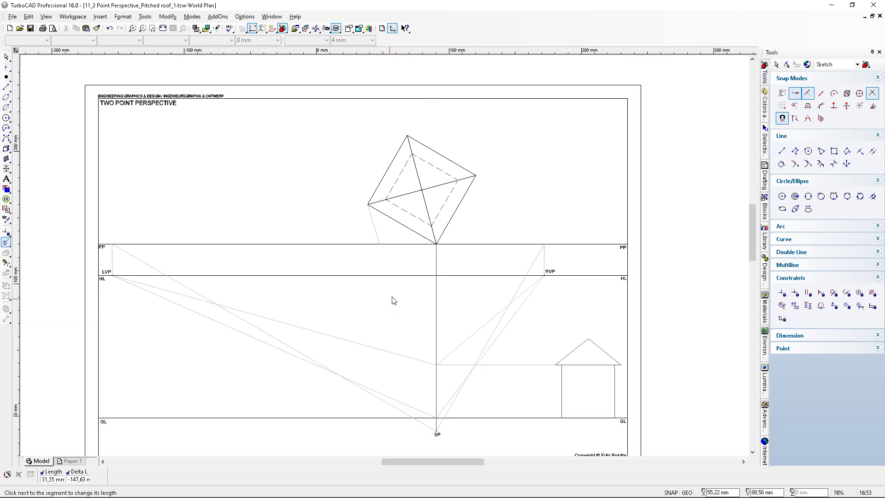
pyautogui.scroll(1, 394, 300)
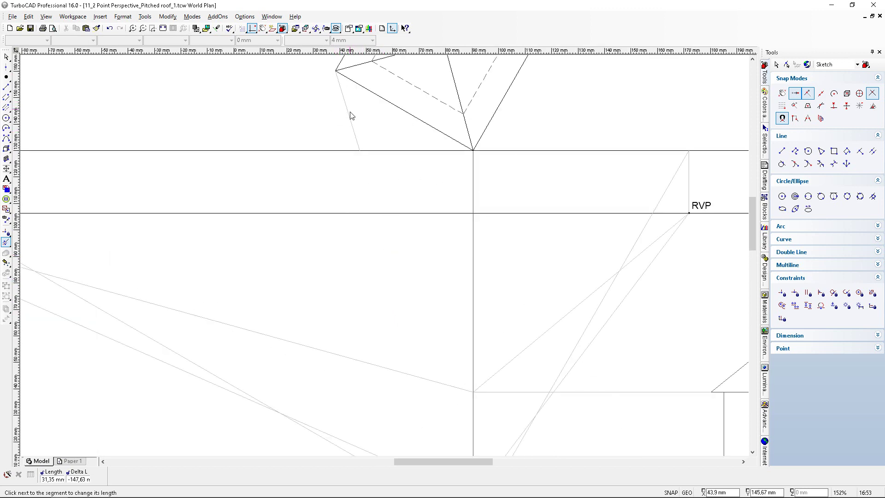
pyautogui.scroll(-1, 386, 262)
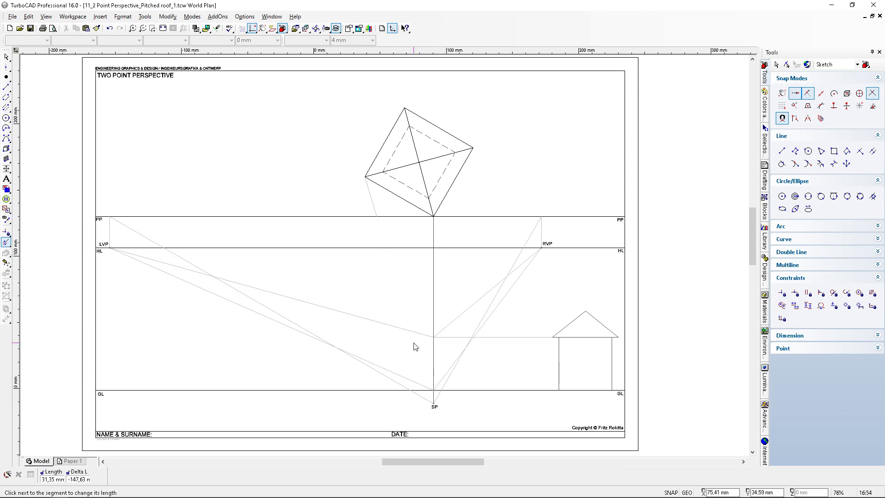
pyautogui.scroll(3, 414, 346)
pyautogui.scroll(-3, 359, 206)
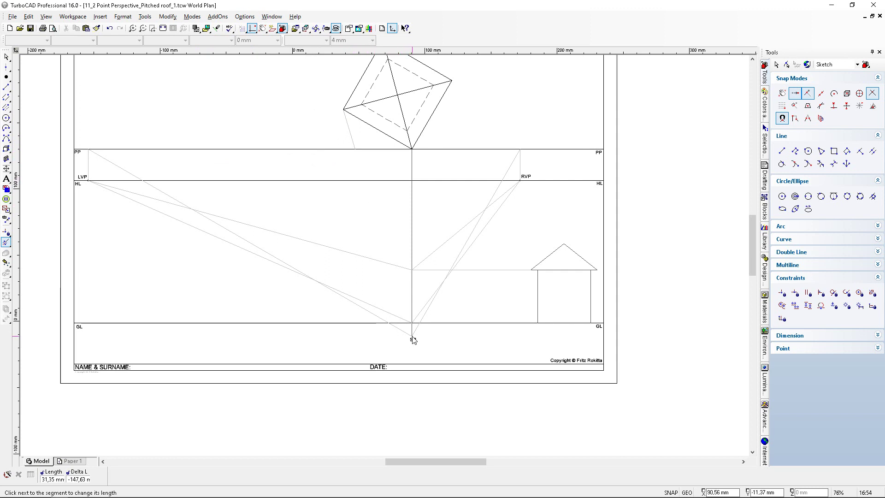
# Step: Draw a vertical line down from where the left corner's projection line meets PP, and trim it at the ground-level line to LVP
pyautogui.click(6, 86)
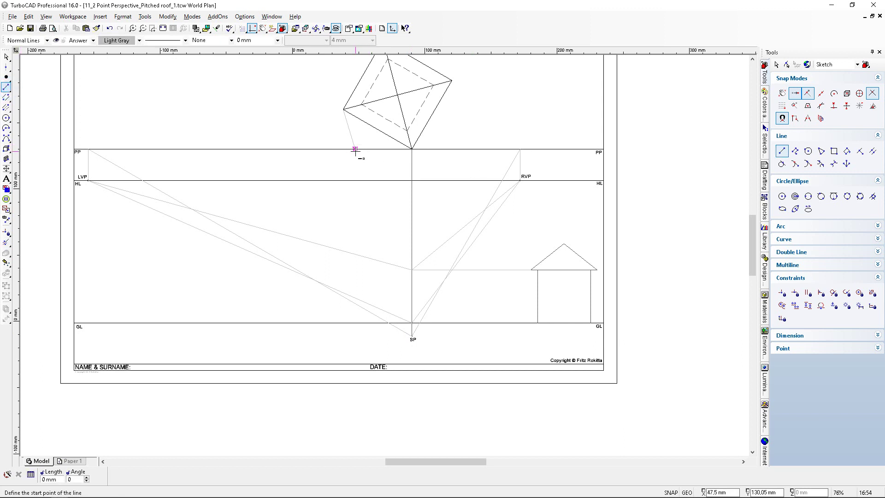
pyautogui.click(354, 150)
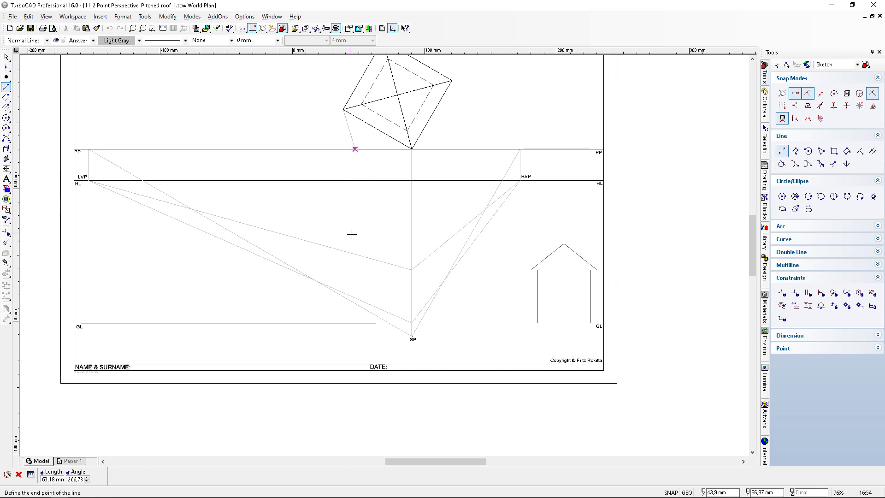
pyautogui.scroll(3, 358, 300)
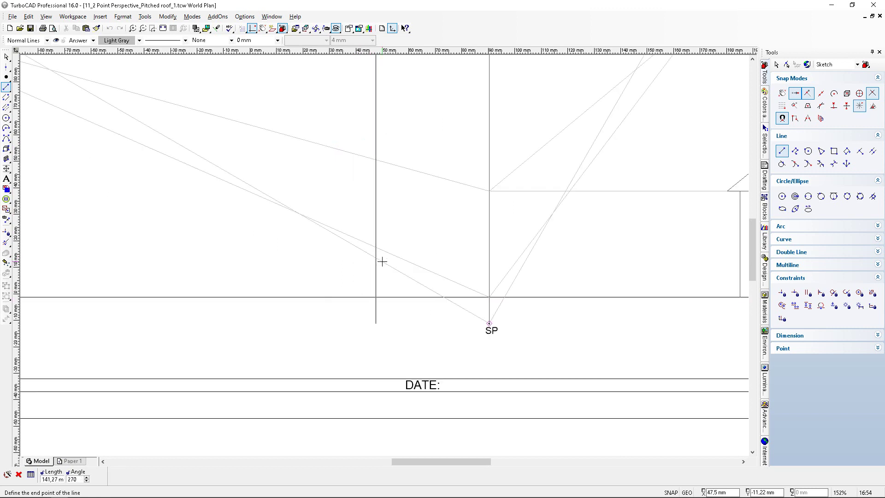
pyautogui.scroll(5, 382, 263)
pyautogui.click(361, 234)
pyautogui.click(6, 242)
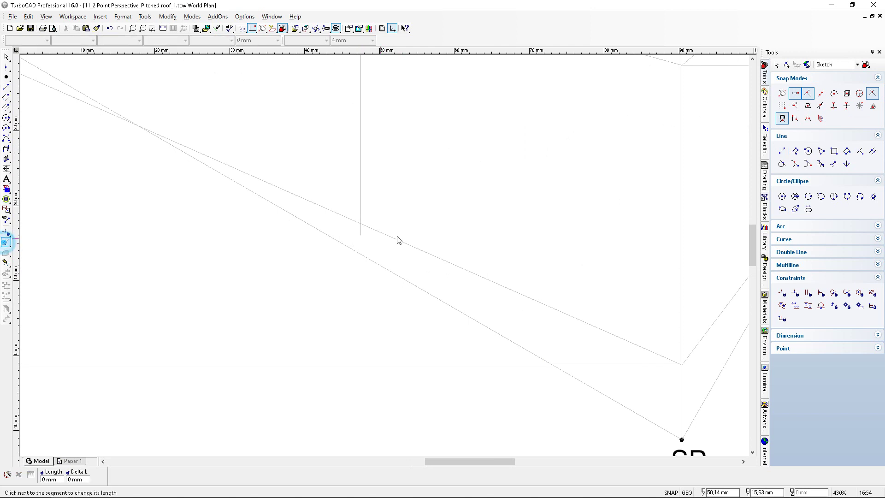
pyautogui.click(358, 231)
pyautogui.click(362, 223)
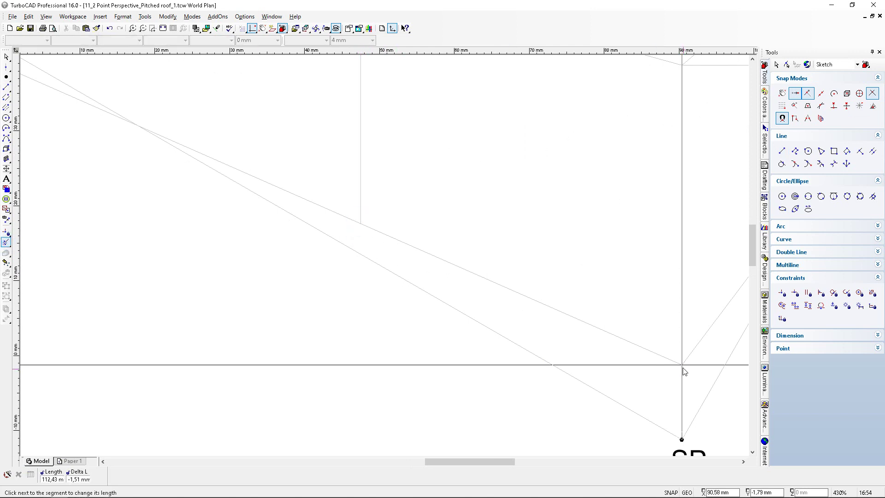
# Step: Shorten the vertical projection line of the left corner so it ends on the eave-height line to LVP
pyautogui.scroll(-3, 367, 215)
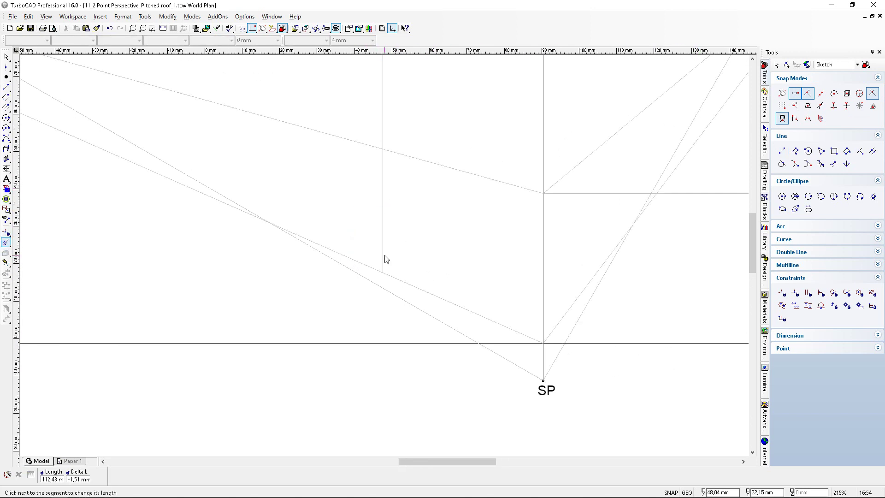
pyautogui.scroll(-3, 385, 255)
pyautogui.scroll(3, 386, 249)
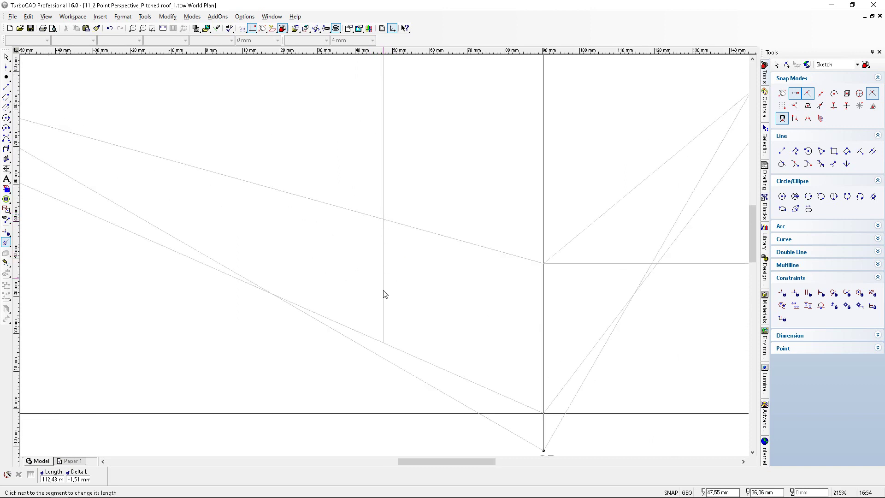
pyautogui.click(383, 325)
pyautogui.click(384, 219)
# Step: Draw a construction line from the right corner of the roof plan to the station point SP
pyautogui.scroll(-3, 383, 257)
pyautogui.scroll(2, 383, 257)
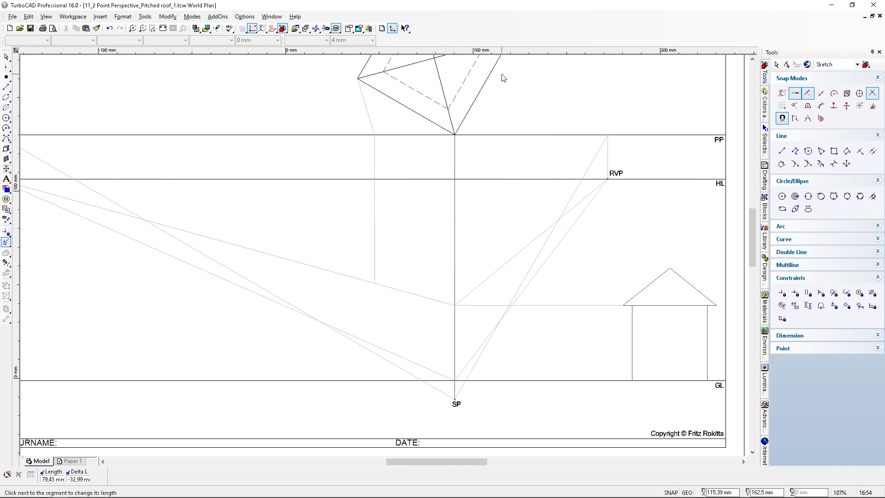
pyautogui.click(5, 87)
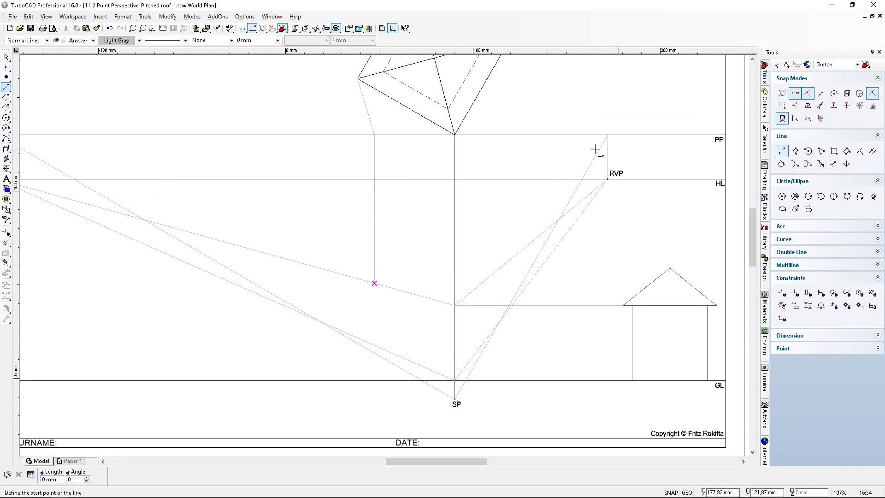
pyautogui.scroll(-3, 385, 246)
pyautogui.scroll(3, 405, 253)
pyautogui.scroll(2, 410, 249)
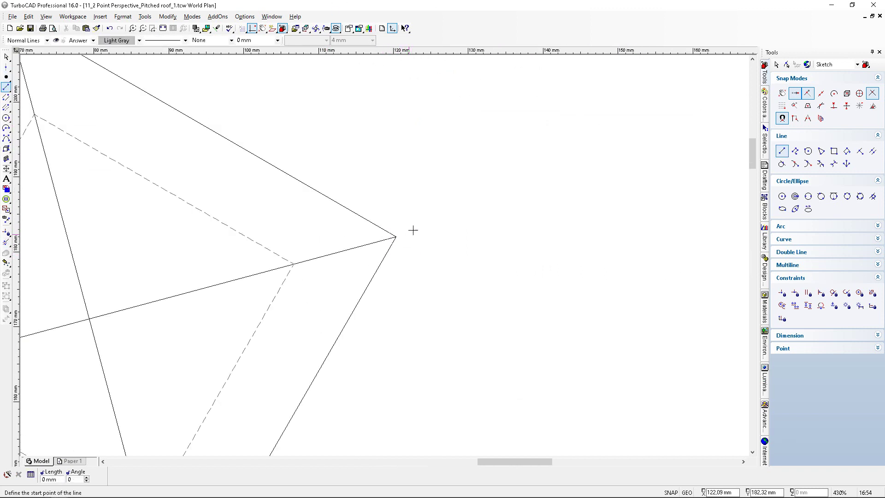
pyautogui.click(395, 237)
pyautogui.scroll(-5, 385, 249)
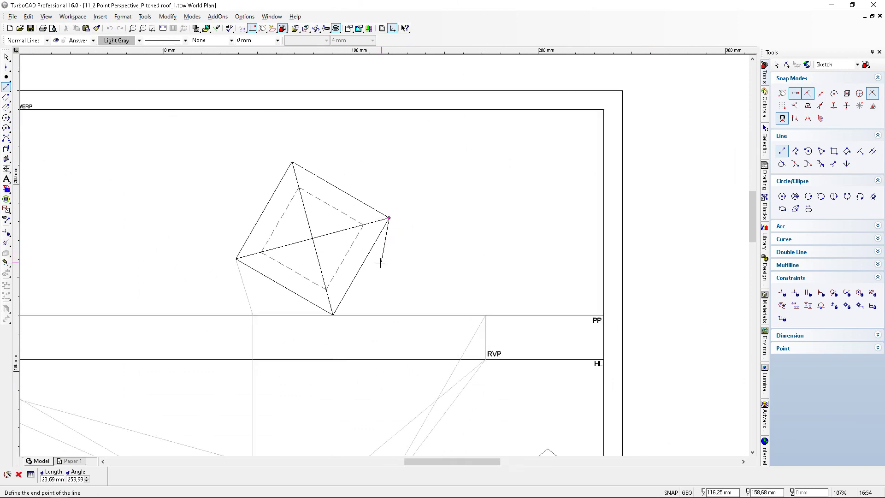
pyautogui.scroll(12, 383, 257)
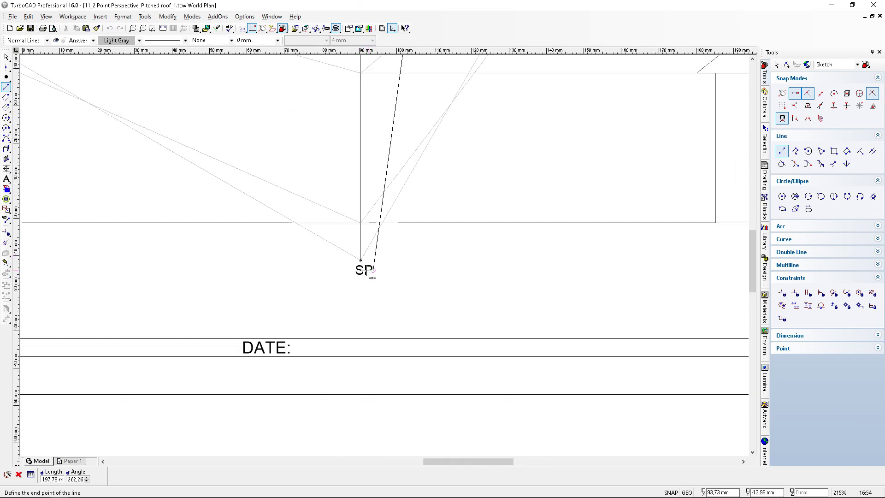
pyautogui.click(372, 228)
# Step: Shorten the construction line from the plan's right corner so it ends at the picture plane line PP
pyautogui.click(6, 242)
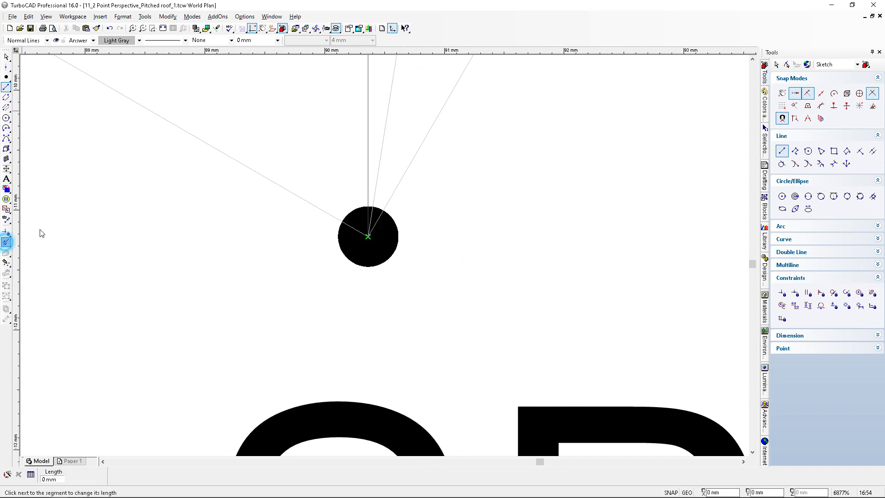
pyautogui.click(381, 151)
pyautogui.scroll(-7, 393, 254)
pyautogui.scroll(-5, 394, 253)
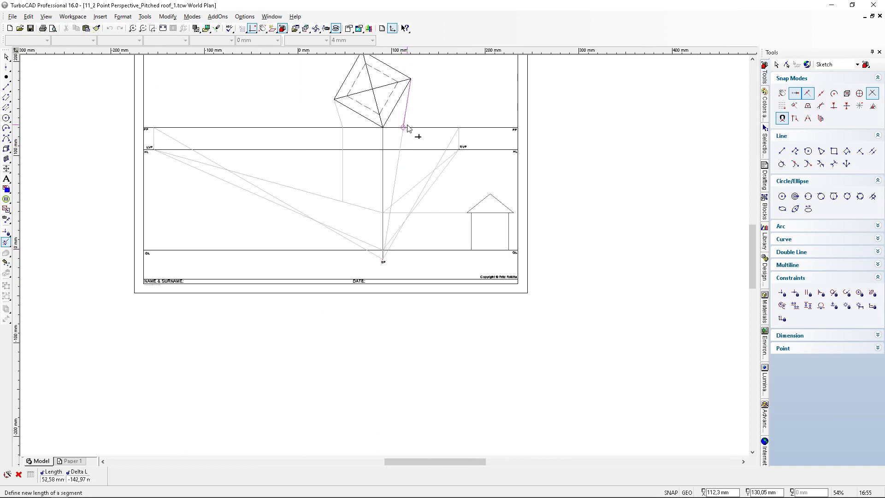
pyautogui.scroll(3, 407, 127)
pyautogui.click(370, 266)
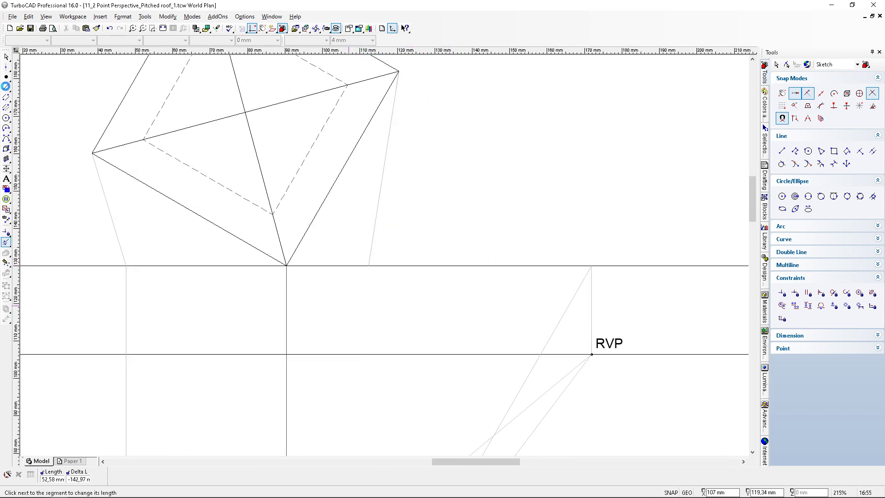
# Step: Draw a vertical line about 80 mm long down from where the right corner's projection line meets PP, past the eave-height line to RVP
pyautogui.click(6, 87)
pyautogui.click(372, 272)
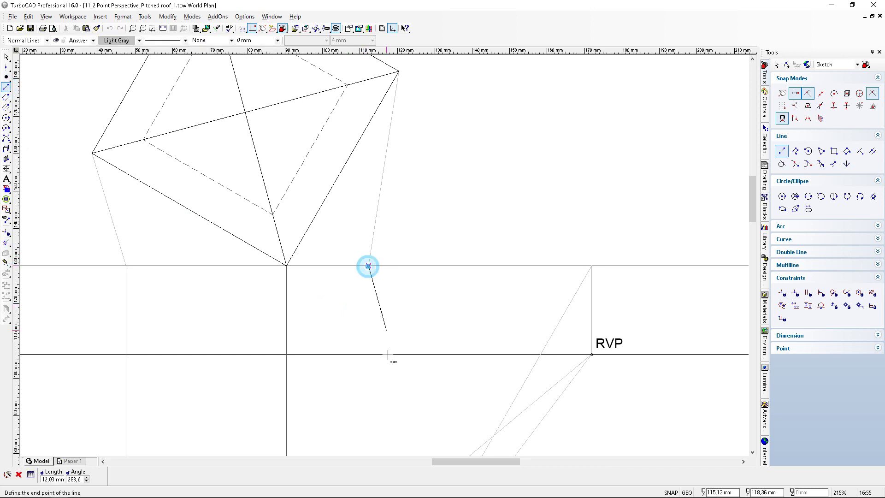
pyautogui.scroll(-2, 384, 255)
pyautogui.scroll(-1, 384, 255)
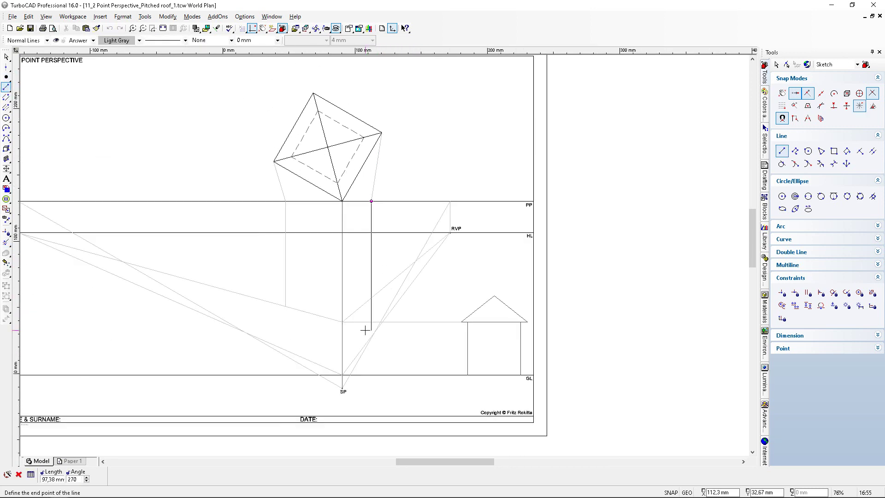
pyautogui.scroll(2, 364, 337)
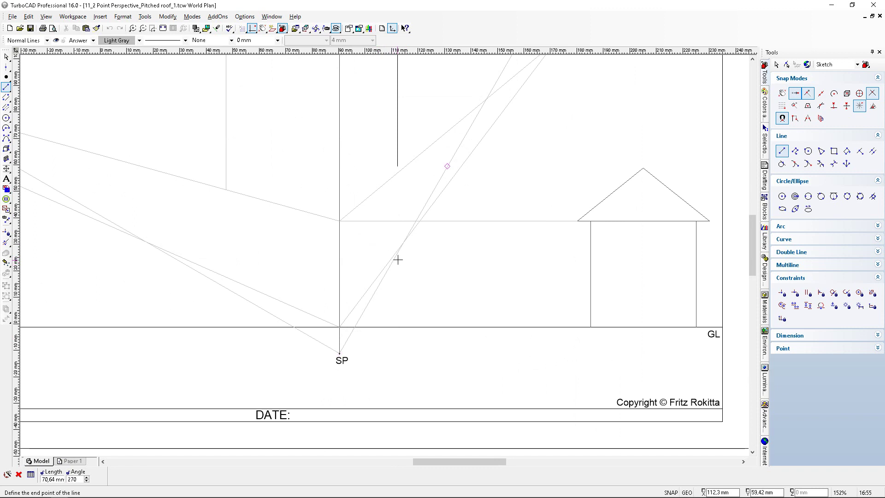
pyautogui.click(398, 190)
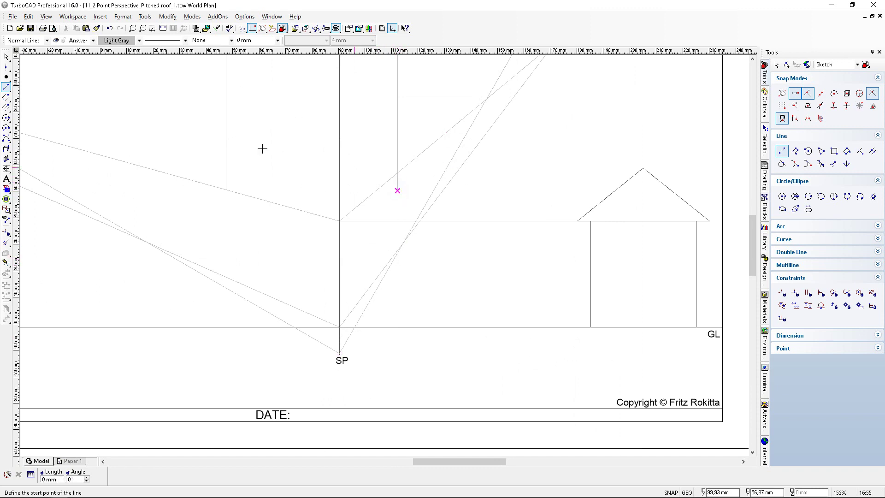
# Step: Shorten the vertical projection line of the right corner so it ends on the eave-height line to RVP
pyautogui.click(6, 179)
pyautogui.click(7, 242)
pyautogui.click(398, 185)
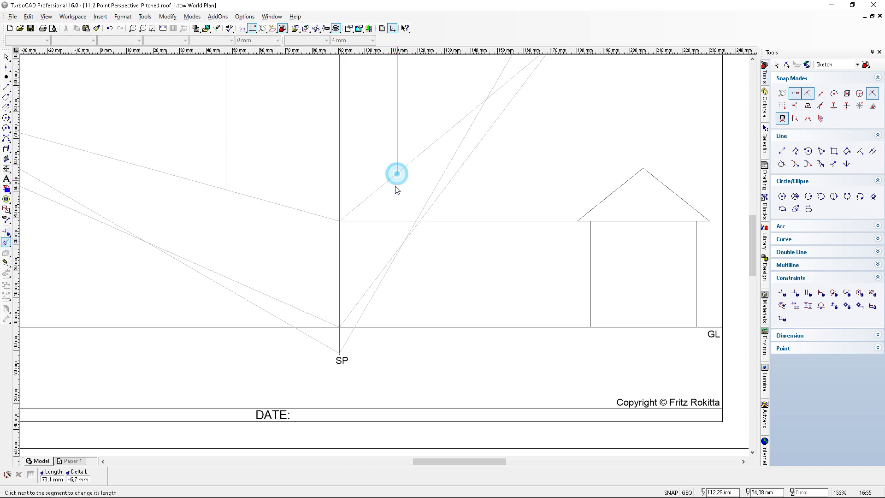
# Step: Insert a construction line through the apex of the roof plan, parallel to the plan's lower-left edge
pyautogui.scroll(2, 303, 196)
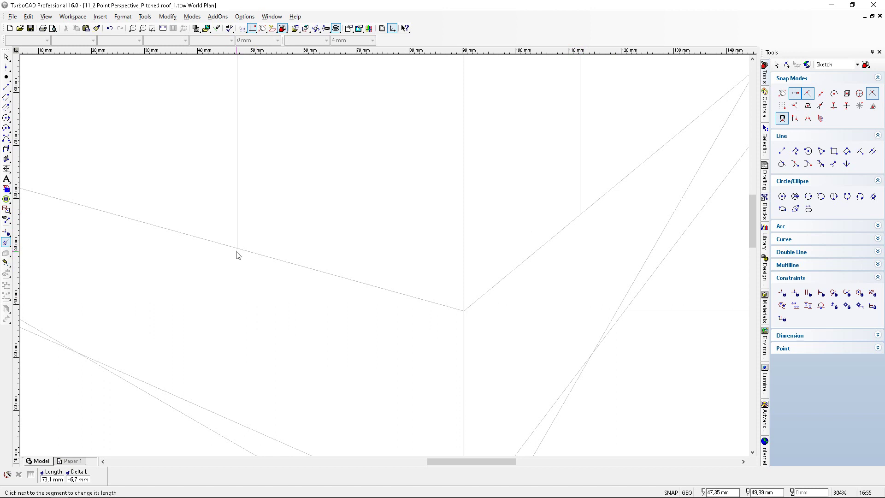
pyautogui.scroll(-2, 386, 259)
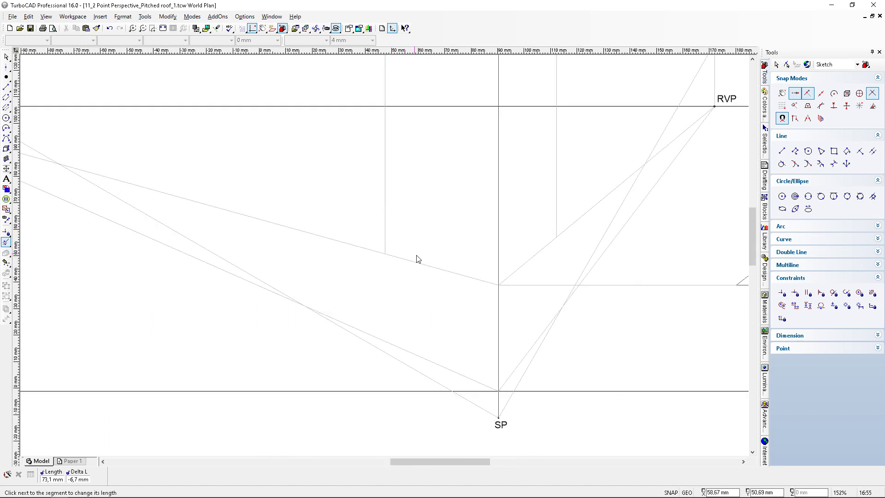
pyautogui.scroll(-2, 416, 259)
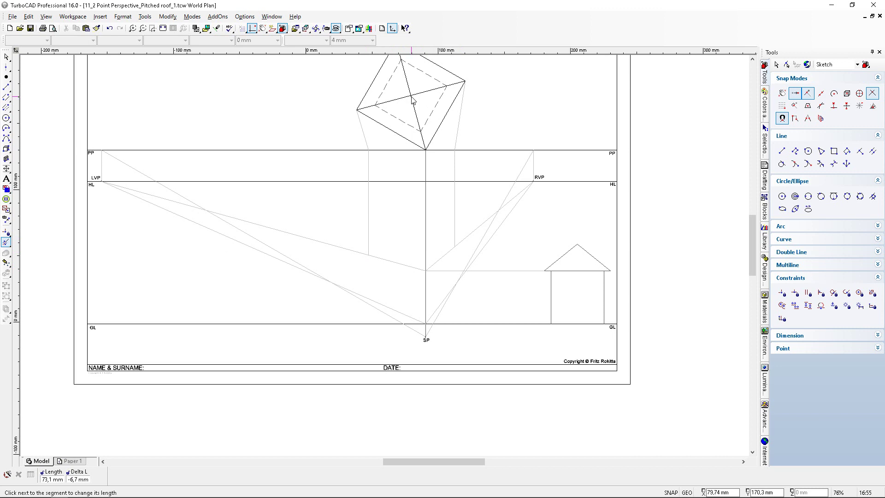
pyautogui.click(6, 67)
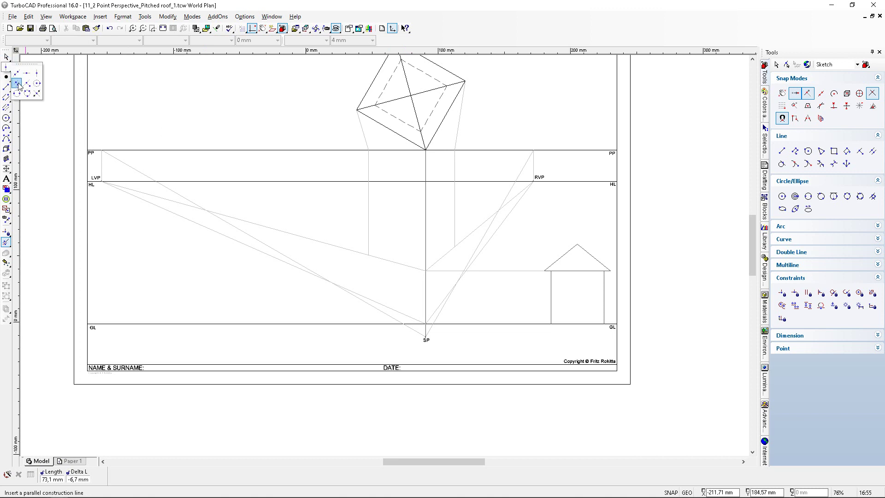
pyautogui.click(18, 84)
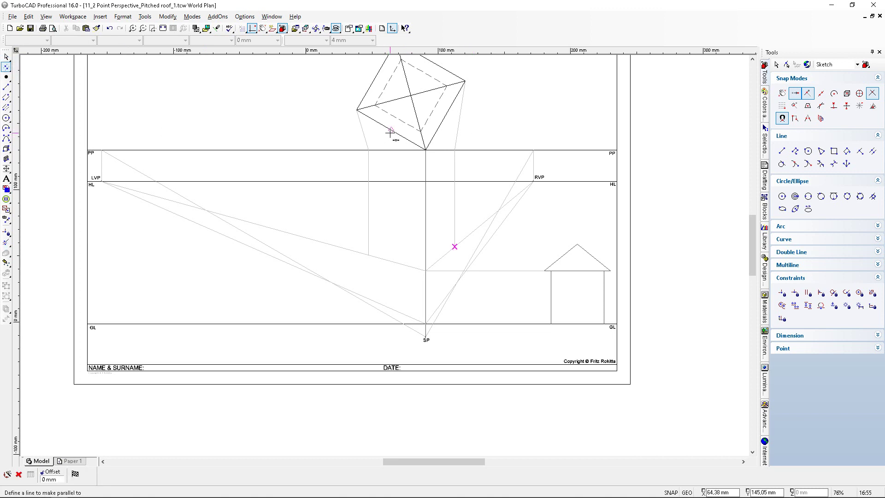
pyautogui.scroll(5, 390, 132)
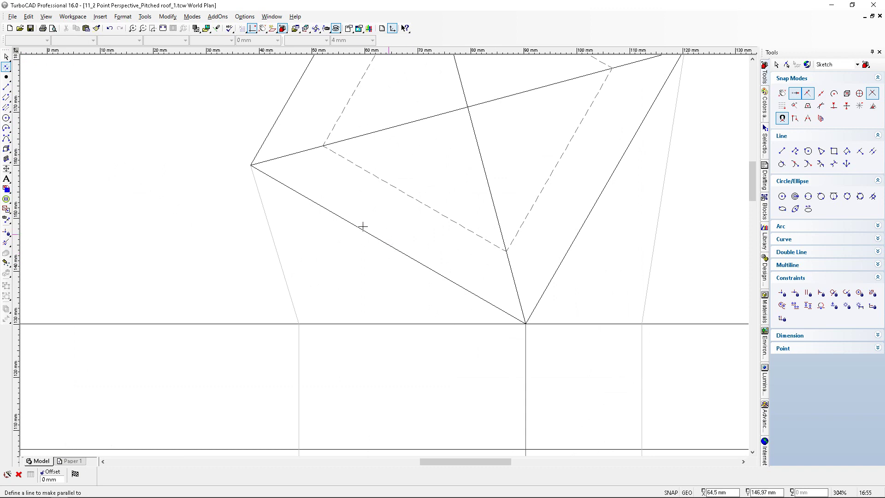
pyautogui.click(403, 250)
pyautogui.click(468, 107)
# Step: Draw a line from the roof plan's apex along the parallel construction line to the picture plane line PP
pyautogui.click(8, 87)
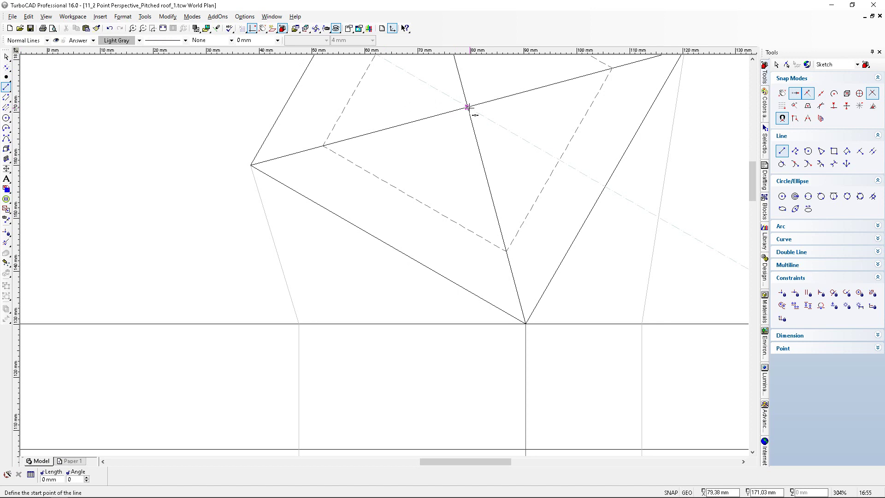
pyautogui.click(471, 115)
pyautogui.scroll(-2, 530, 341)
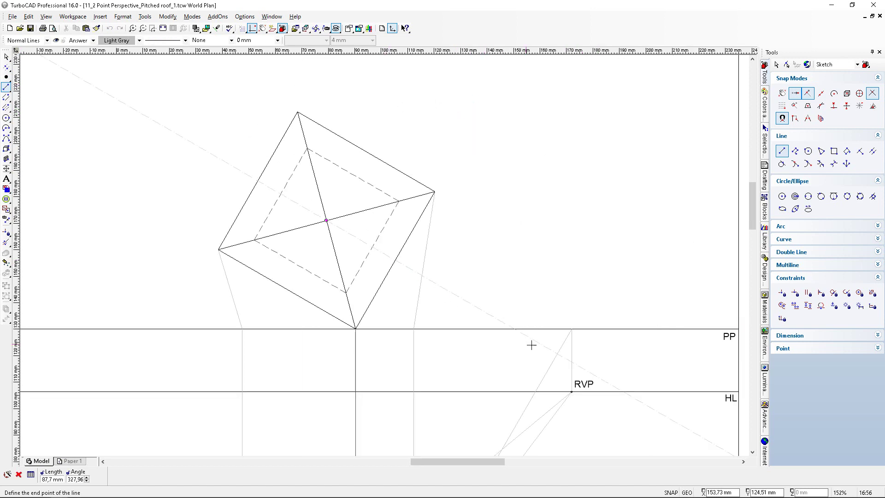
pyautogui.scroll(4, 520, 335)
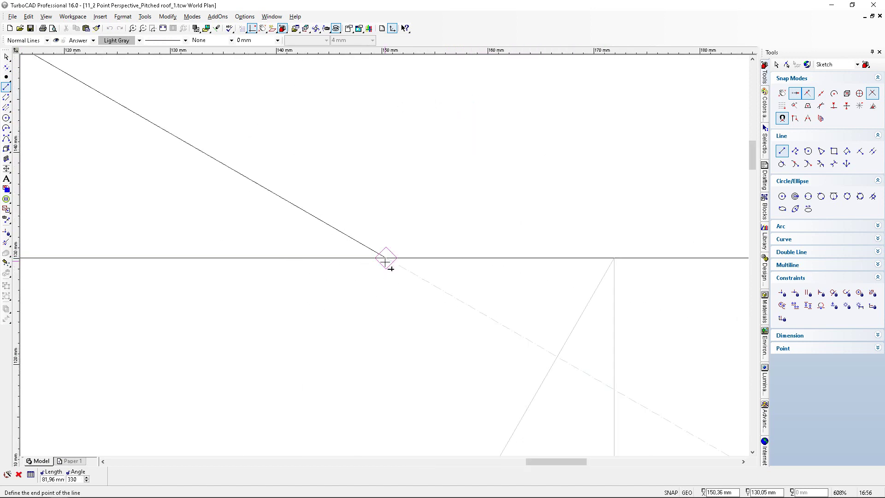
pyautogui.click(391, 263)
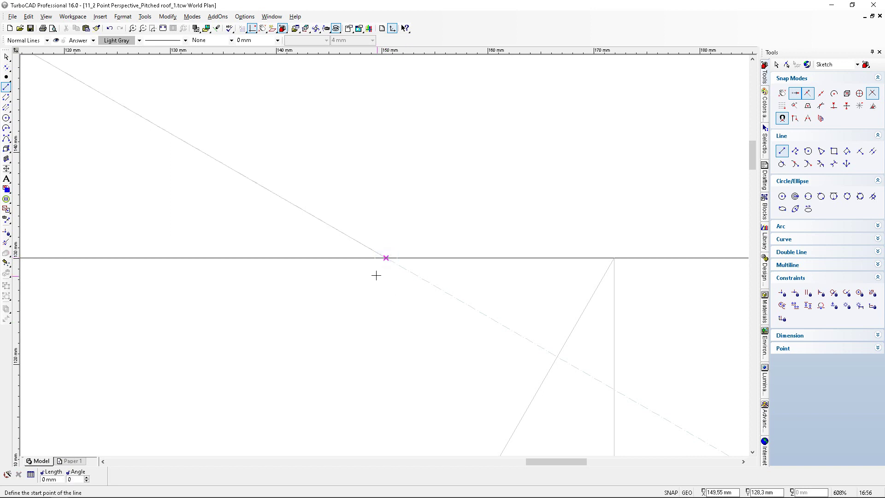
pyautogui.scroll(-4, 375, 273)
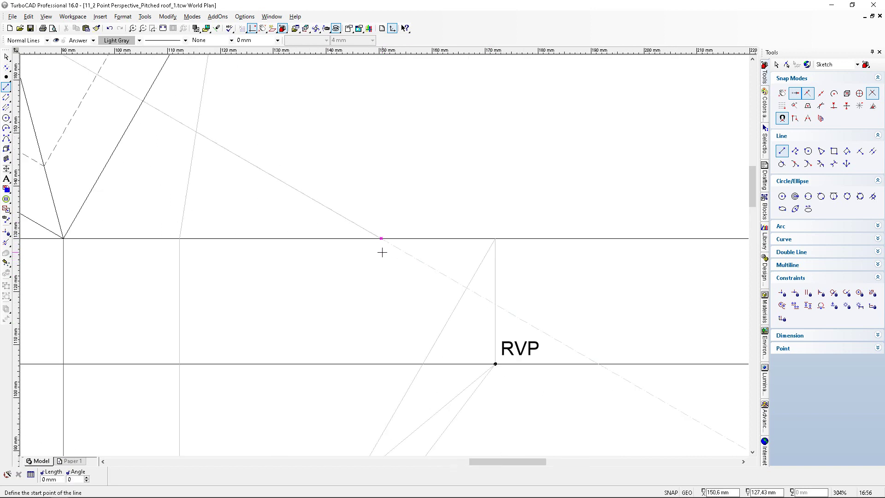
pyautogui.scroll(-2, 378, 259)
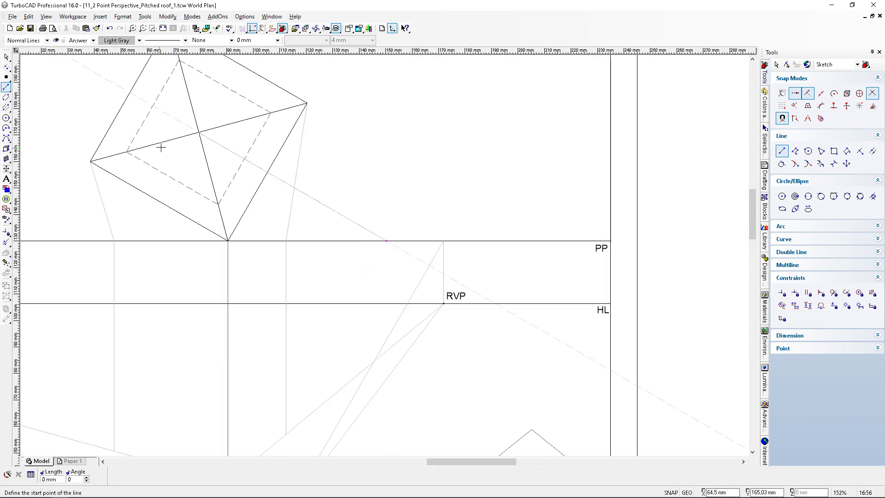
pyautogui.scroll(-1, 391, 254)
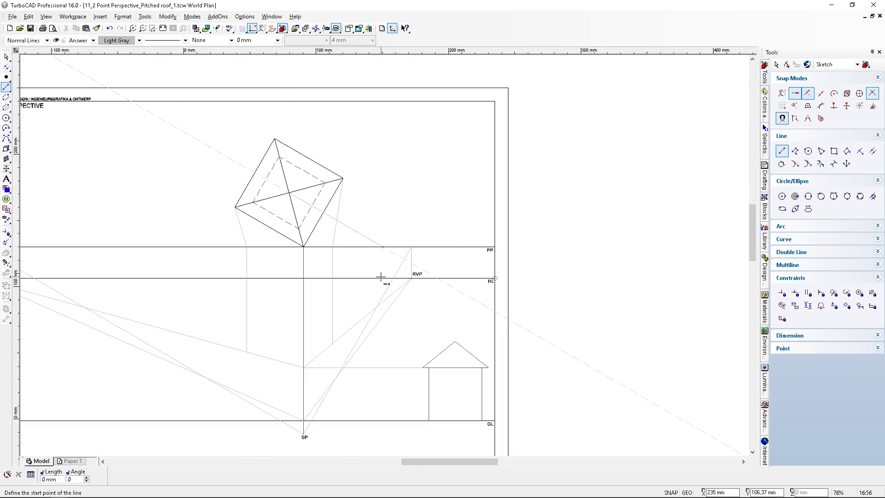
pyautogui.scroll(1, 381, 277)
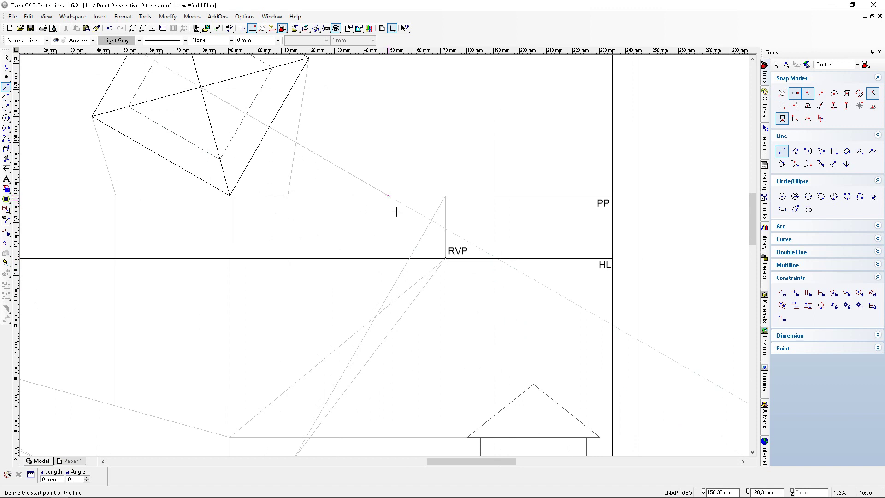
pyautogui.click(534, 383)
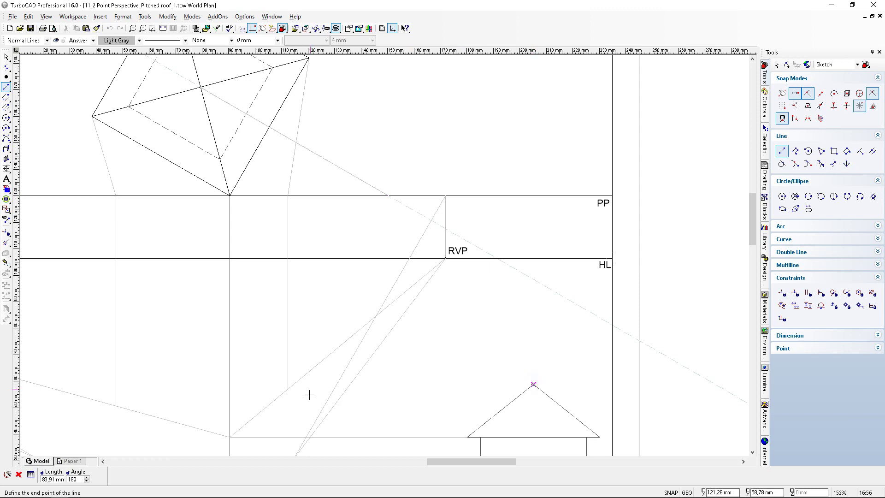
pyautogui.click(228, 385)
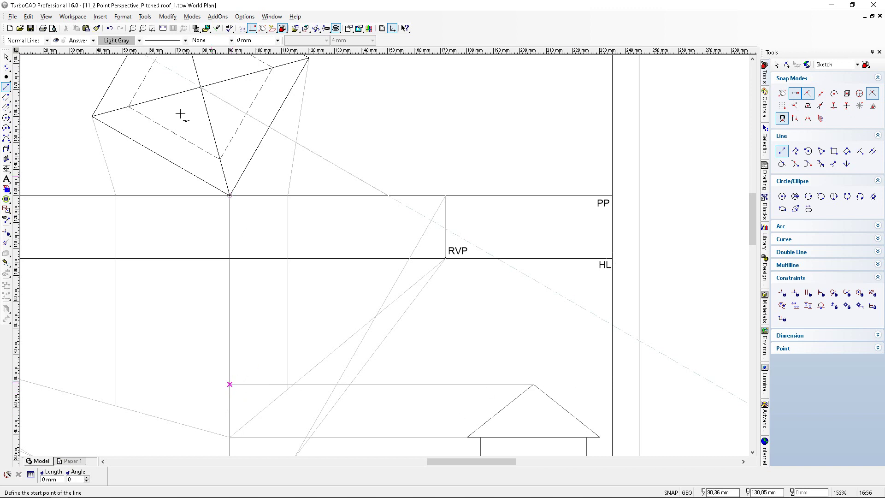
pyautogui.click(107, 30)
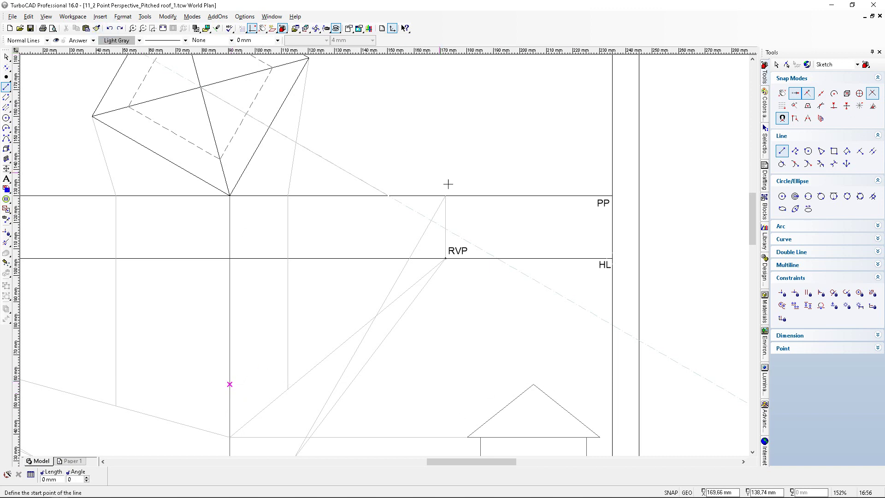
# Step: Draw a vertical line from where the line through the plan's apex meets PP down to the ground line GL
pyautogui.click(387, 195)
pyautogui.scroll(-2, 380, 277)
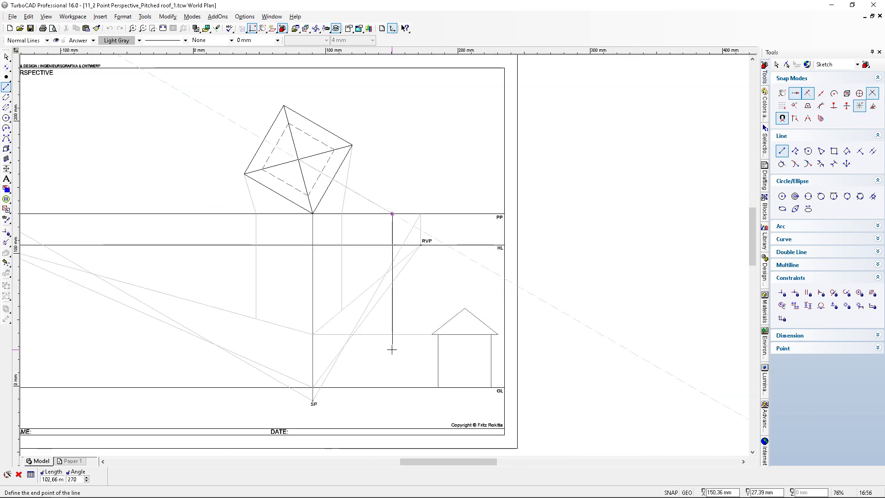
pyautogui.scroll(1, 392, 349)
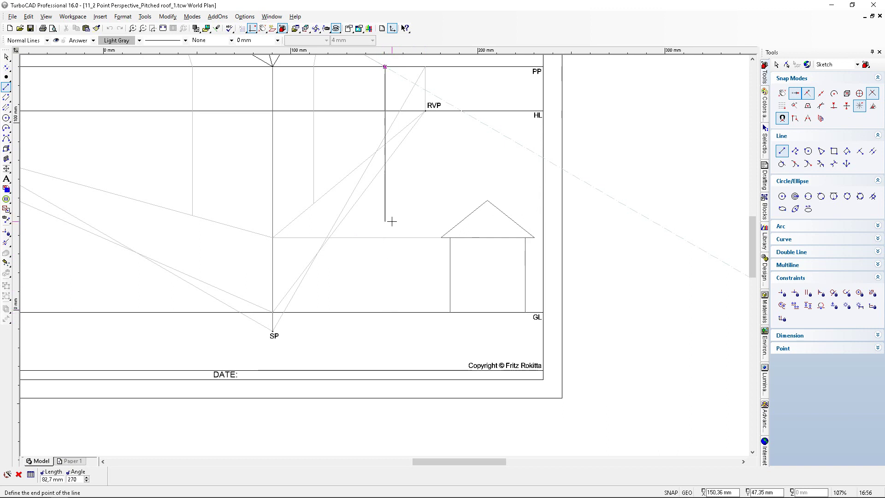
pyautogui.click(393, 312)
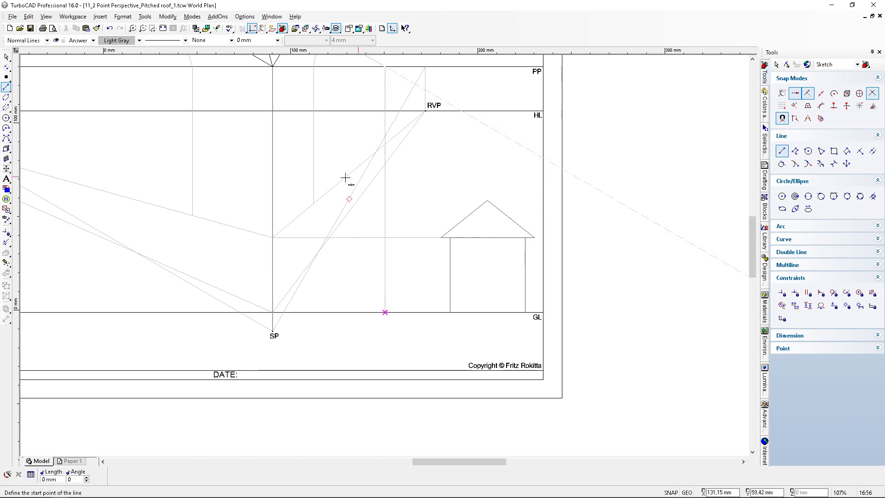
# Step: Project the roof apex height horizontally from the elevation's peak to the new vertical line below PP
pyautogui.scroll(2, 318, 179)
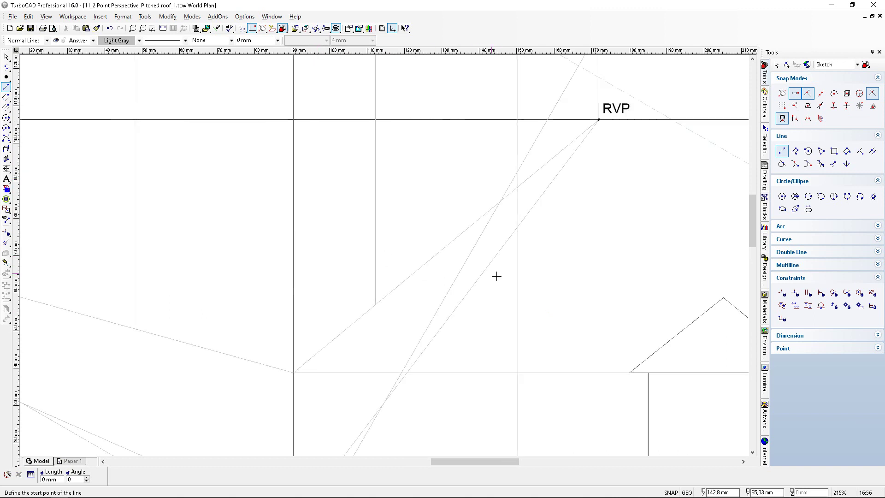
pyautogui.click(715, 300)
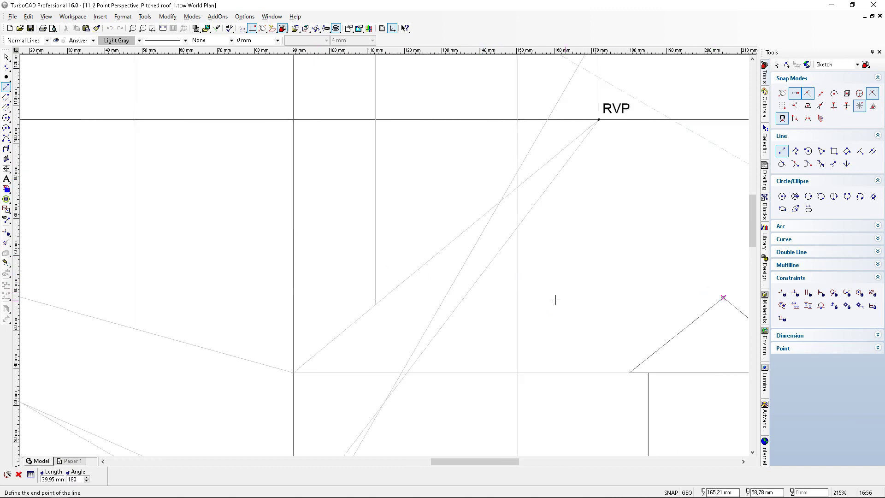
pyautogui.click(518, 298)
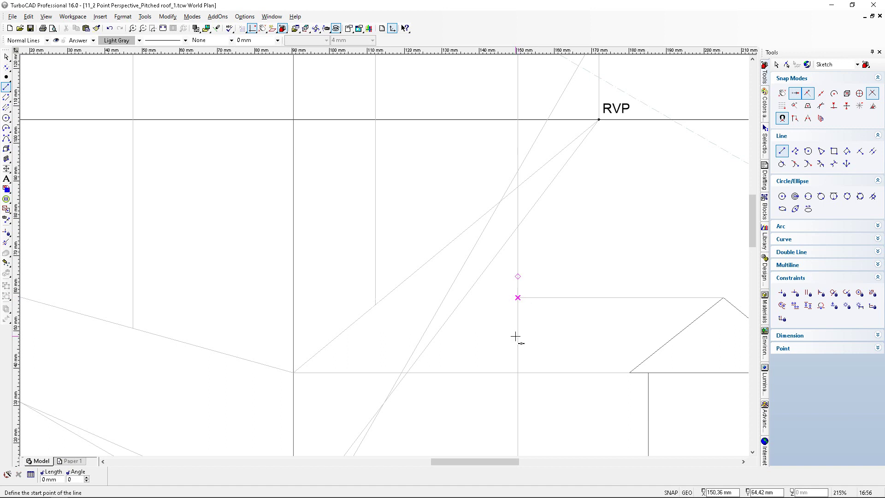
# Step: Draw a line from where the apex height meets the vertical line to the left vanishing point LVP
pyautogui.click(519, 299)
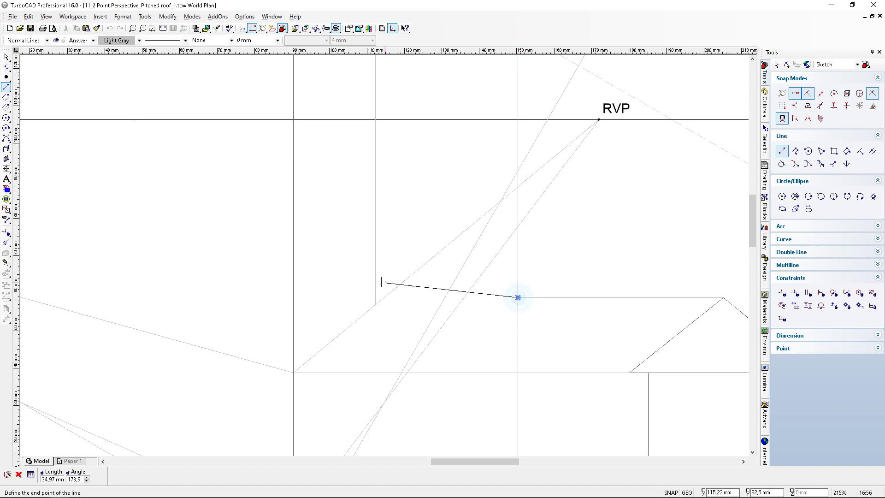
pyautogui.scroll(-4, 378, 267)
pyautogui.scroll(9, 146, 227)
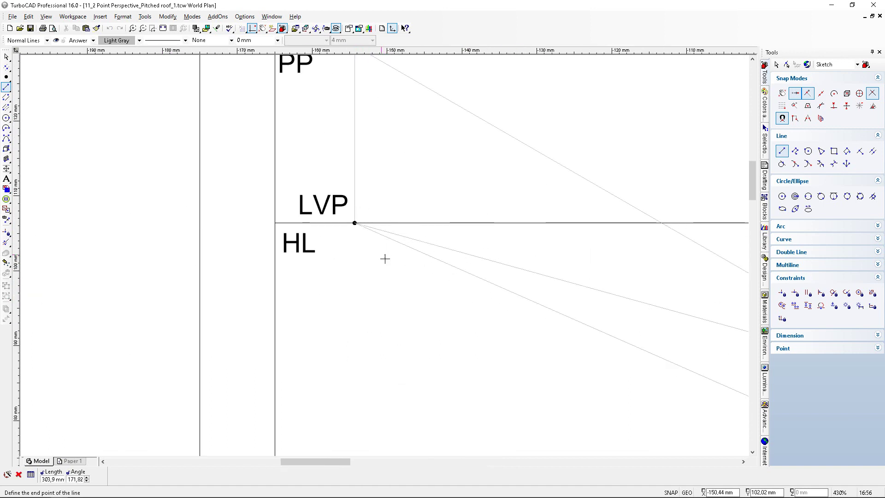
pyautogui.scroll(3, 385, 255)
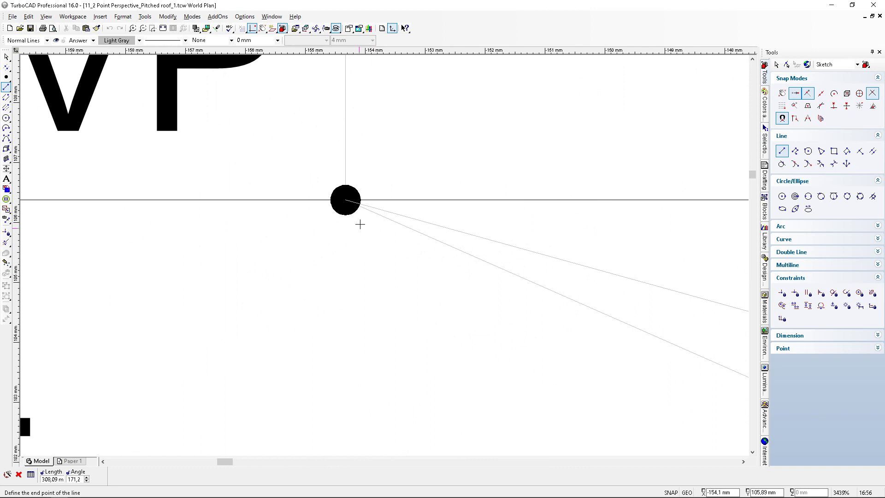
pyautogui.click(345, 199)
# Step: Draw a line from the roof plan's apex to the station point SP
pyautogui.scroll(-12, 385, 257)
pyautogui.scroll(4, 386, 257)
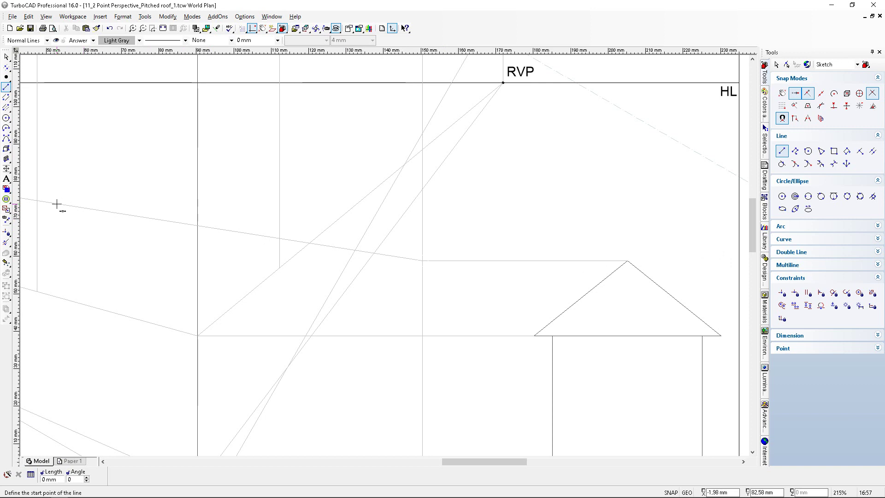
pyautogui.scroll(-2, 384, 255)
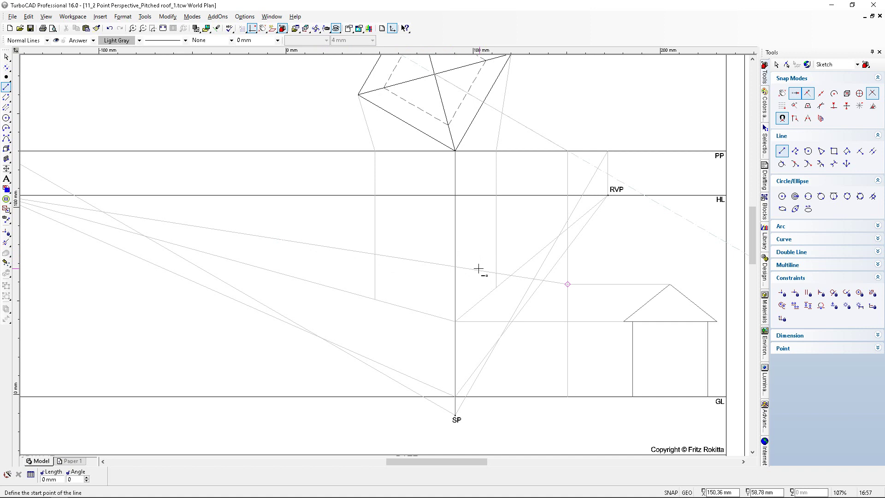
pyautogui.scroll(4, 429, 89)
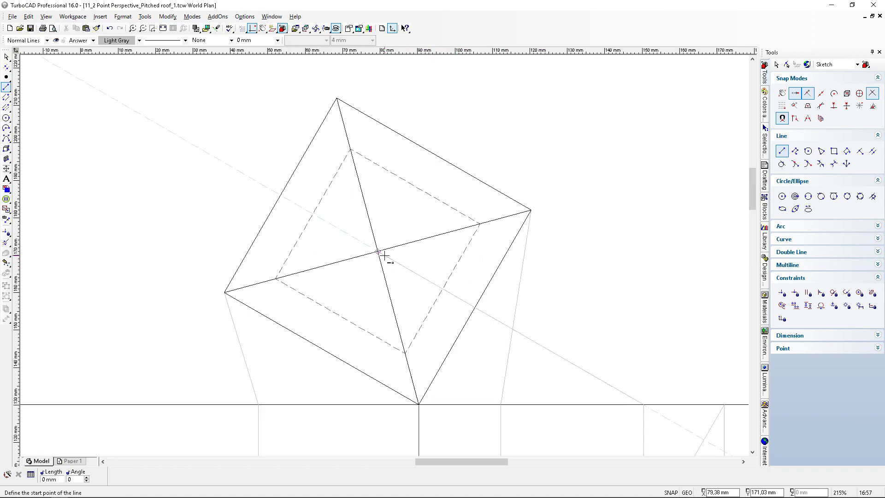
pyautogui.click(370, 247)
pyautogui.scroll(-4, 385, 258)
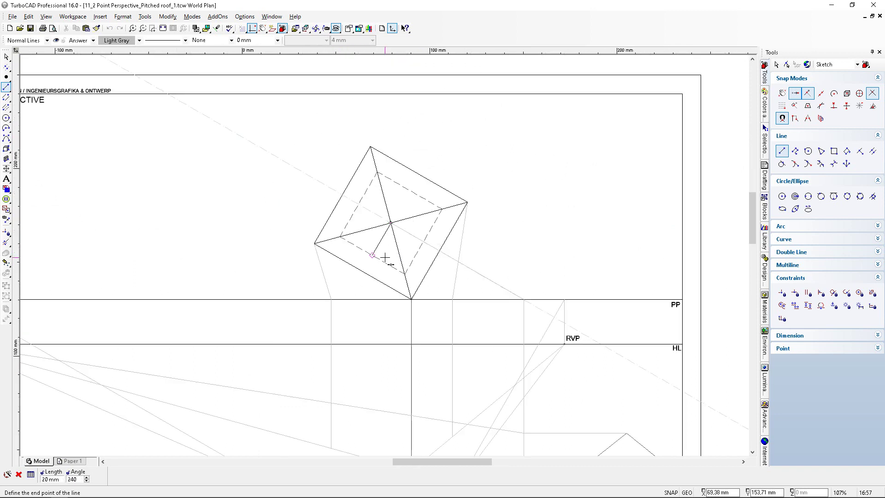
pyautogui.scroll(-2, 370, 365)
pyautogui.scroll(8, 383, 251)
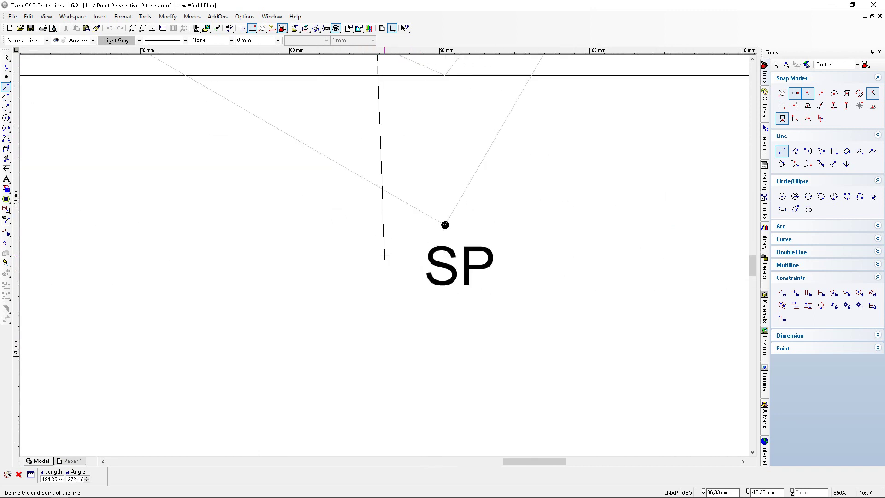
pyautogui.scroll(3, 445, 225)
pyautogui.click(387, 267)
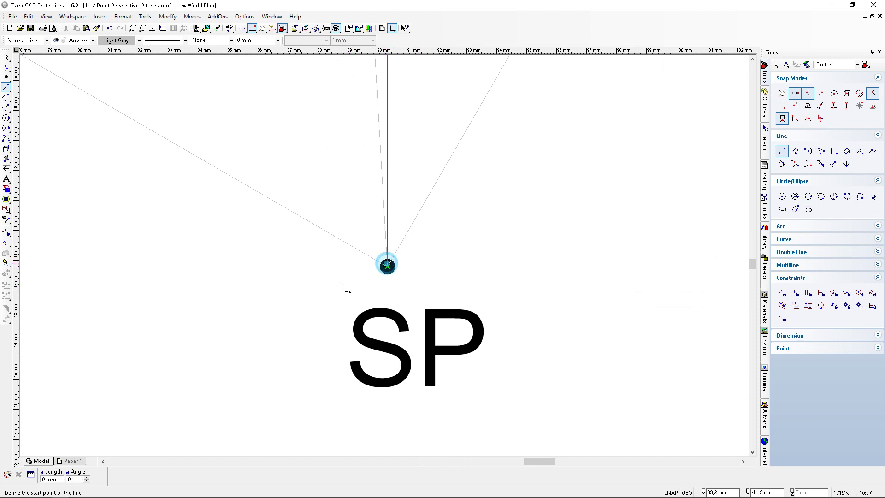
# Step: Shorten the line running from the plan's apex to SP so that it ends at the picture plane line PP
pyautogui.click(6, 241)
pyautogui.click(378, 111)
pyautogui.scroll(-10, 385, 258)
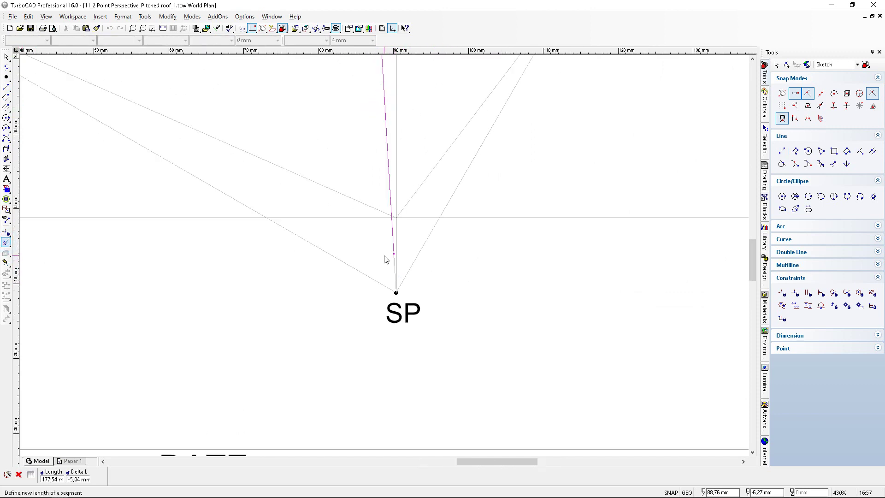
pyautogui.scroll(10, 385, 259)
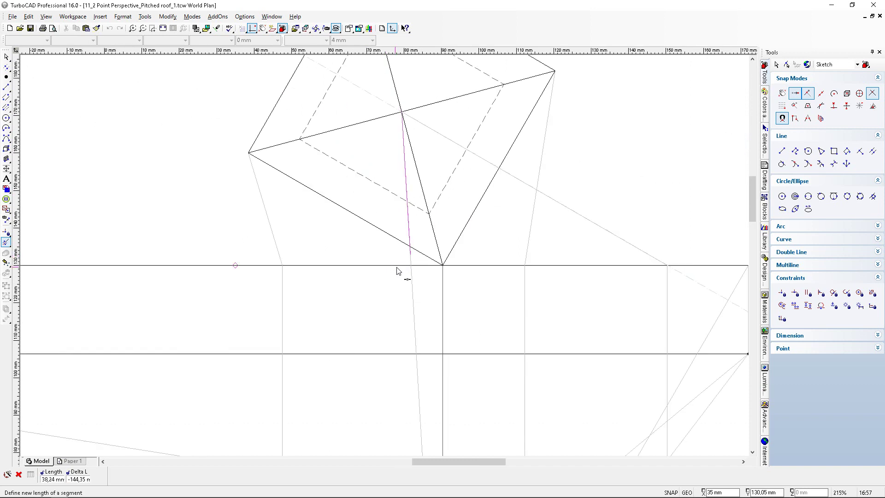
pyautogui.click(439, 250)
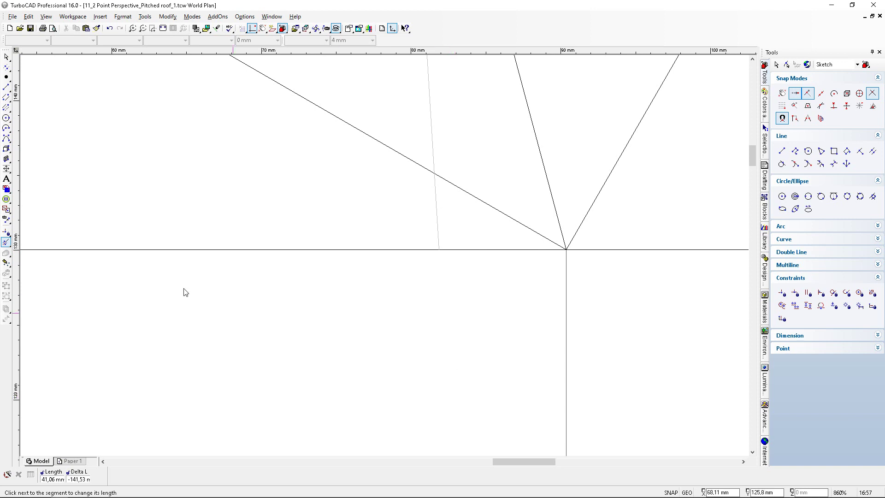
# Step: Draw a vertical line from the shortened sight line's end on PP down just past the apex line leading to LVP
pyautogui.click(7, 87)
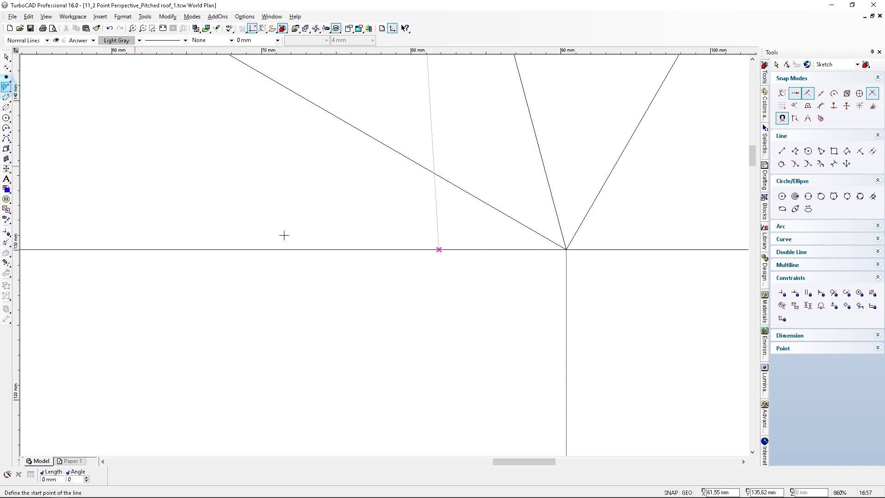
pyautogui.click(440, 249)
pyautogui.scroll(-4, 438, 375)
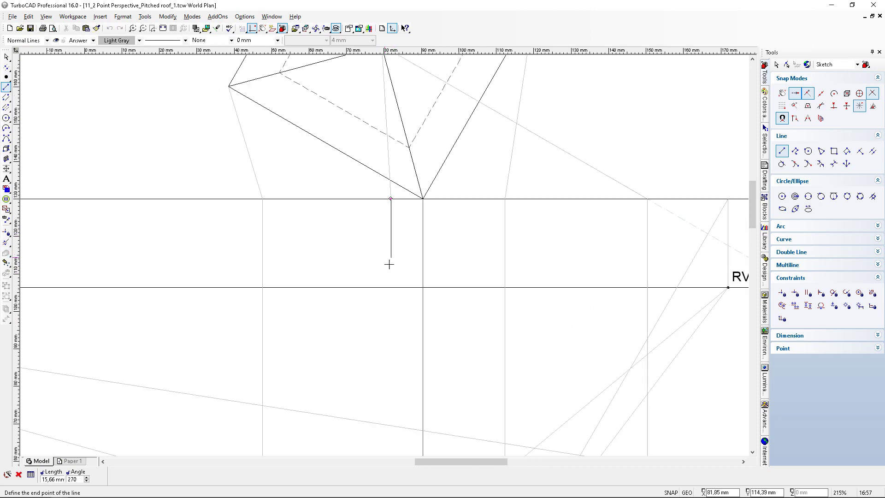
pyautogui.scroll(-1, 388, 270)
pyautogui.scroll(2, 381, 359)
pyautogui.scroll(1, 384, 255)
pyautogui.click(401, 252)
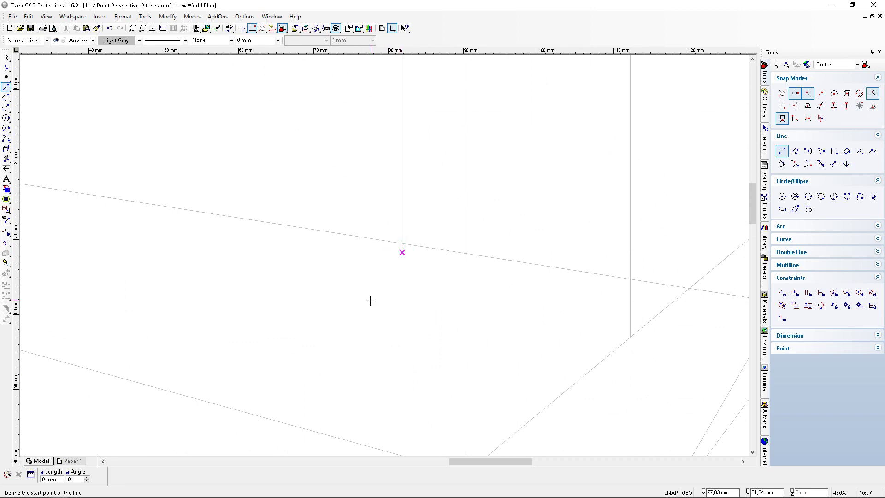
# Step: Adjust the new vertical line's length so that it ends at the apex line leading to LVP
pyautogui.click(6, 242)
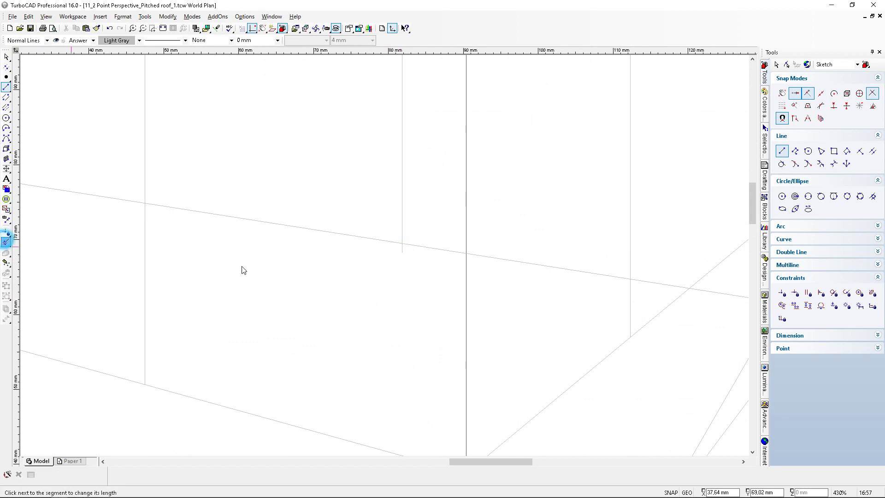
pyautogui.scroll(2, 408, 270)
pyautogui.click(383, 257)
pyautogui.click(384, 249)
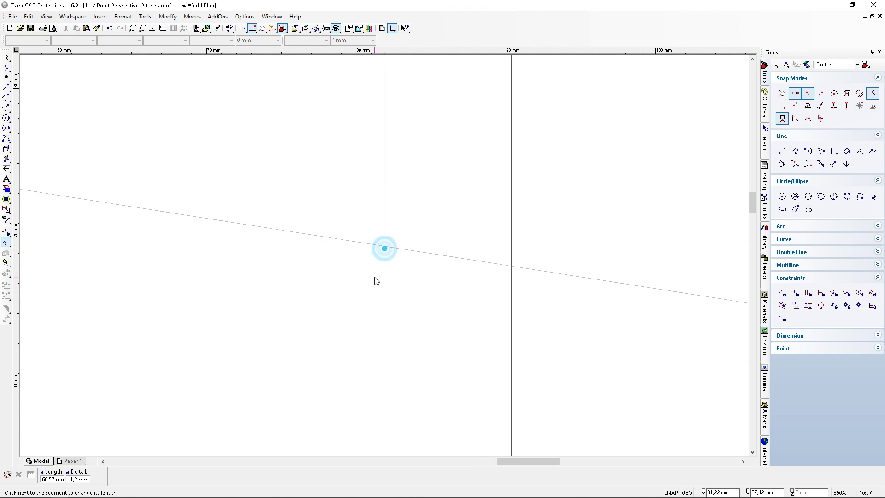
# Step: Place a black point where the vertical line meets the apex line leading to LVP
pyautogui.click(6, 76)
pyautogui.click(383, 246)
pyautogui.scroll(-6, 328, 263)
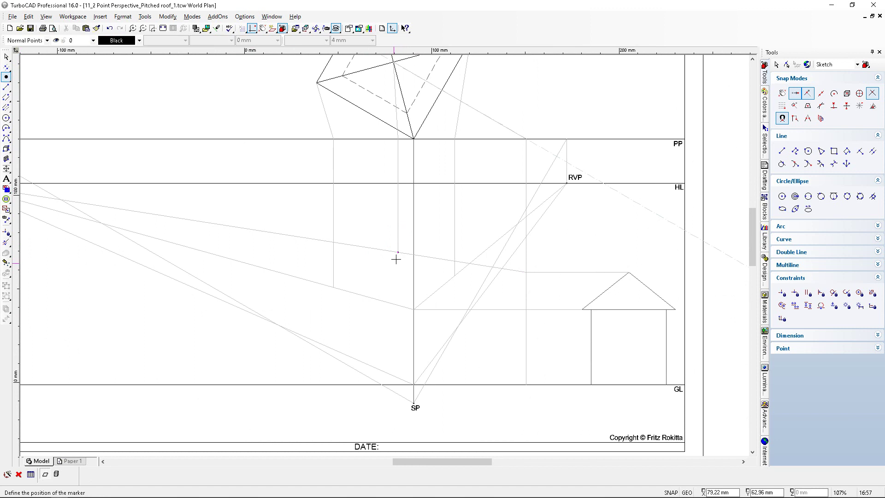
pyautogui.scroll(2, 410, 254)
pyautogui.scroll(-2, 385, 256)
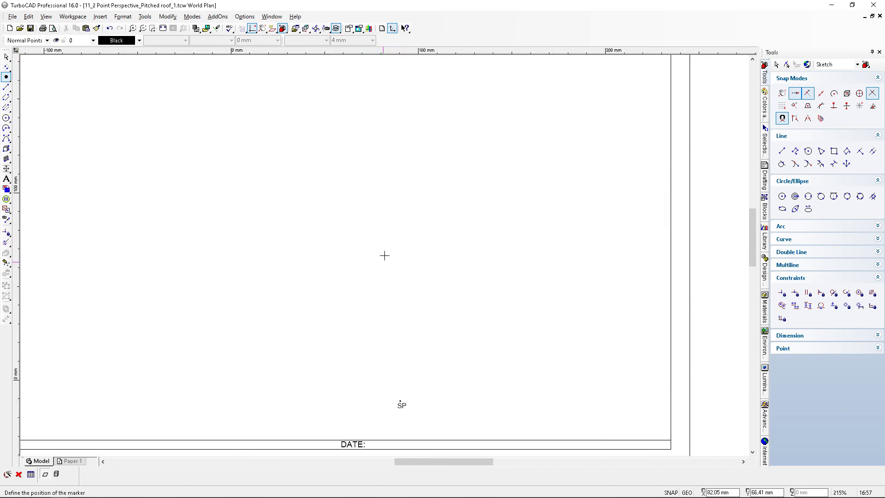
# Step: Place a copy of the SP label just above the roof plan's apex and change its text to T
pyautogui.click(6, 56)
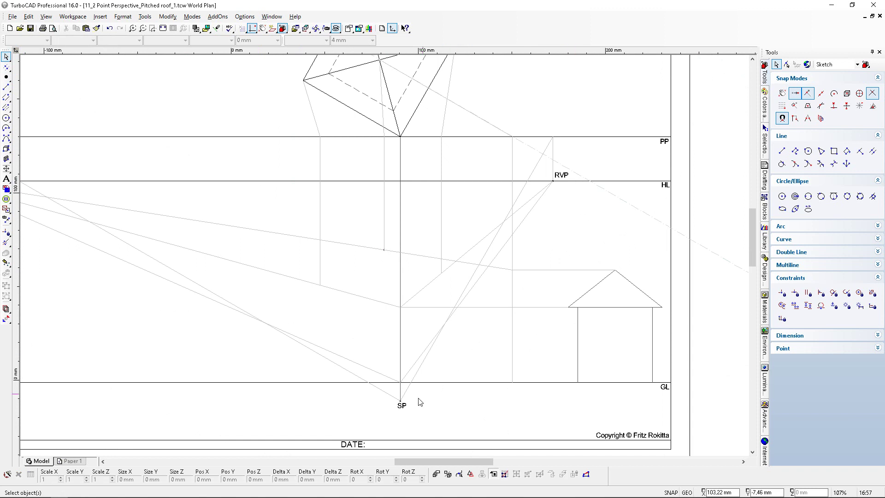
pyautogui.click(405, 406)
pyautogui.click(76, 29)
pyautogui.click(86, 28)
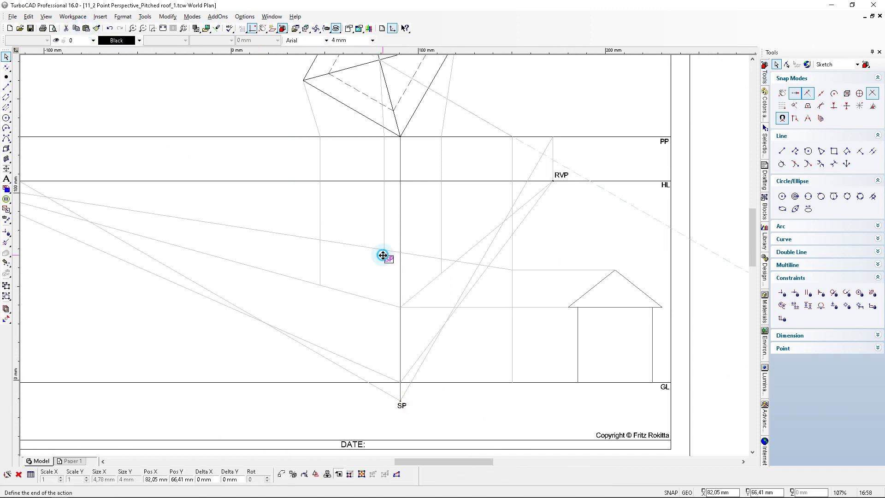
pyautogui.scroll(4, 375, 103)
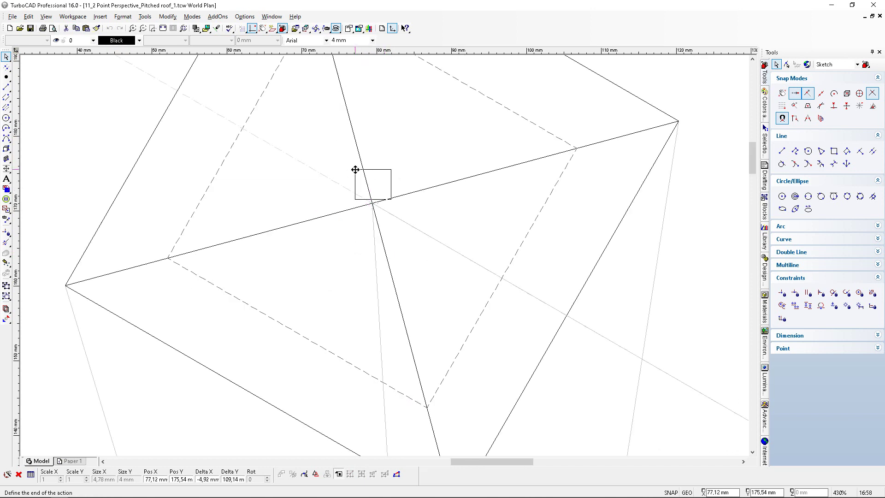
pyautogui.scroll(2, 387, 240)
pyautogui.click(405, 246)
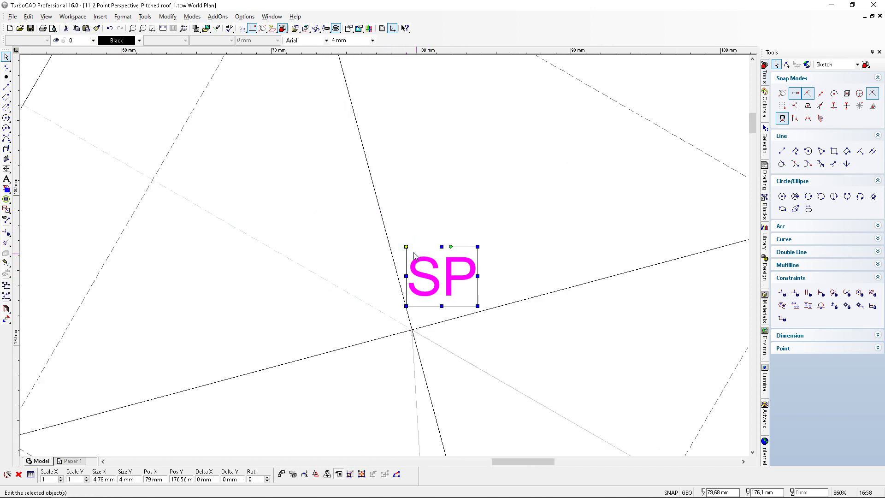
pyautogui.doubleClick(404, 245)
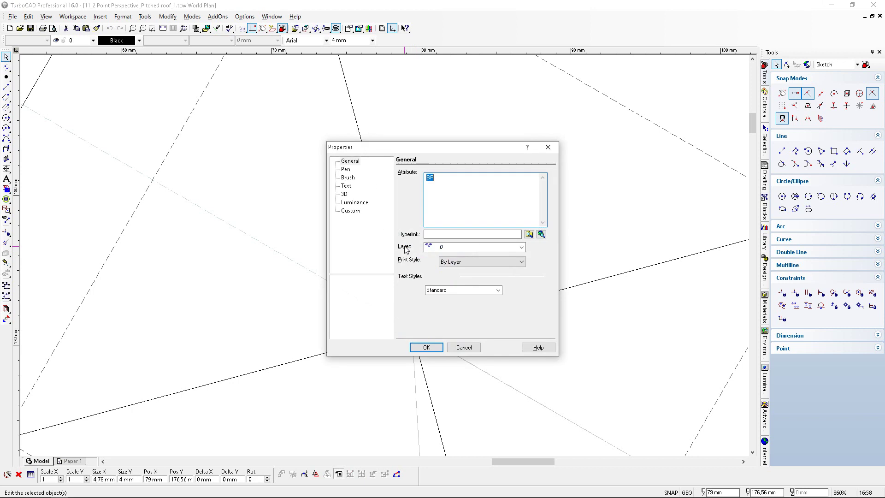
pyautogui.write('T')
pyautogui.click(426, 346)
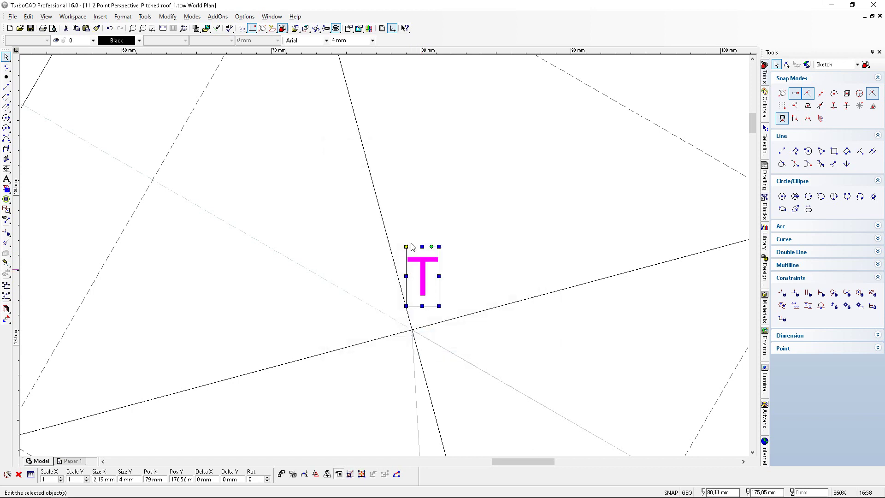
# Step: Place a copy of the T label just above the apex point in the perspective view
pyautogui.click(76, 27)
pyautogui.click(86, 29)
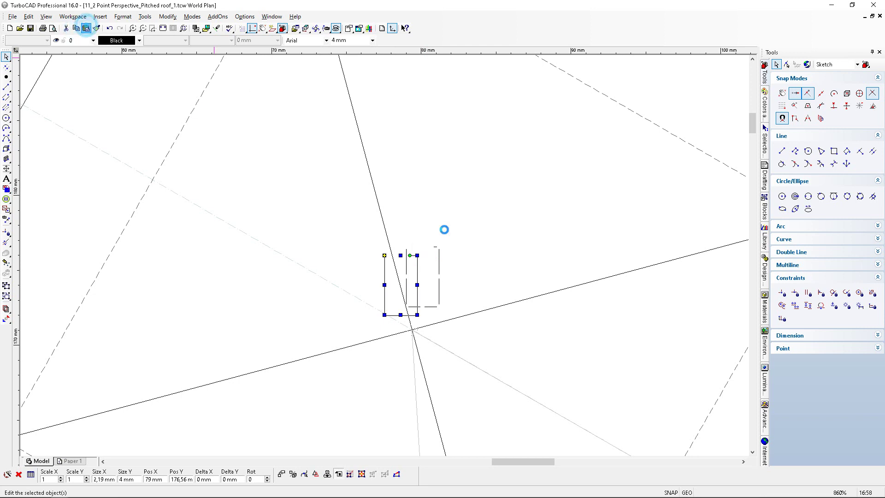
pyautogui.scroll(-1, 384, 256)
pyautogui.scroll(-2, 383, 258)
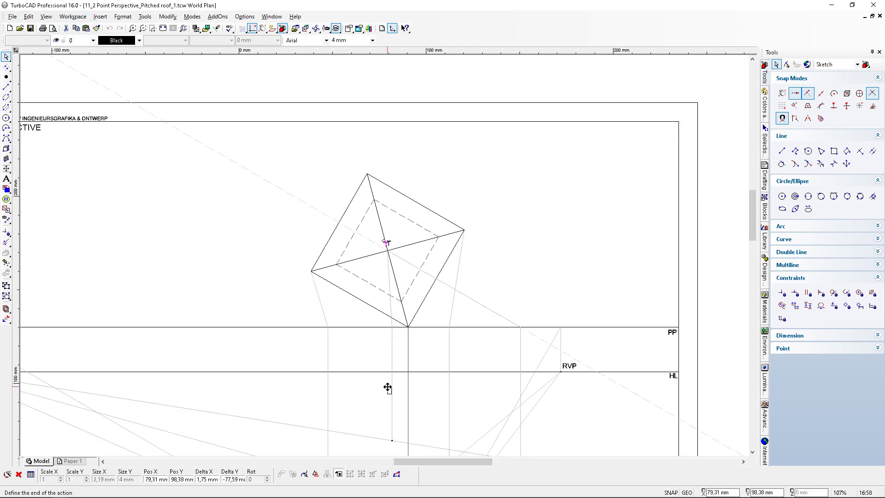
pyautogui.scroll(3, 385, 255)
pyautogui.click(428, 252)
pyautogui.click(516, 221)
pyautogui.scroll(-3, 657, 362)
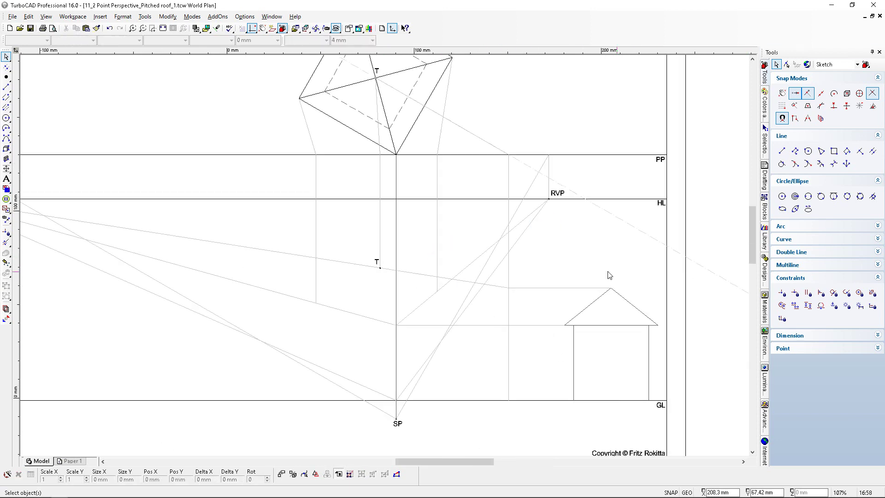
# Step: Place another copy of the T label centred just above the elevation's roof peak
pyautogui.scroll(4, 383, 259)
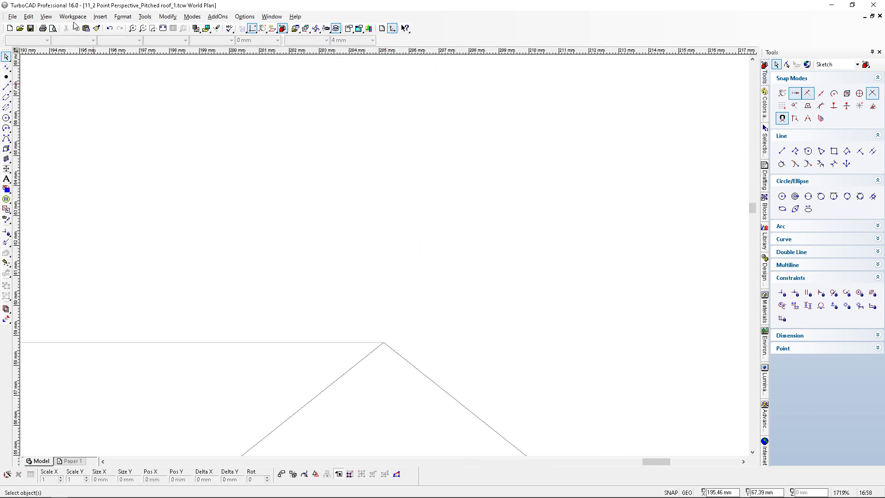
pyautogui.click(85, 28)
pyautogui.click(383, 254)
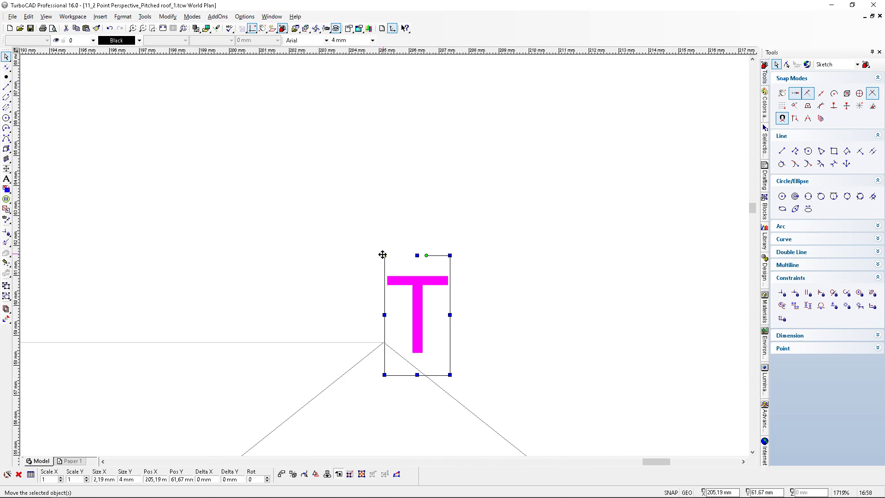
pyautogui.moveTo(382, 257); pyautogui.dragTo(357, 209)
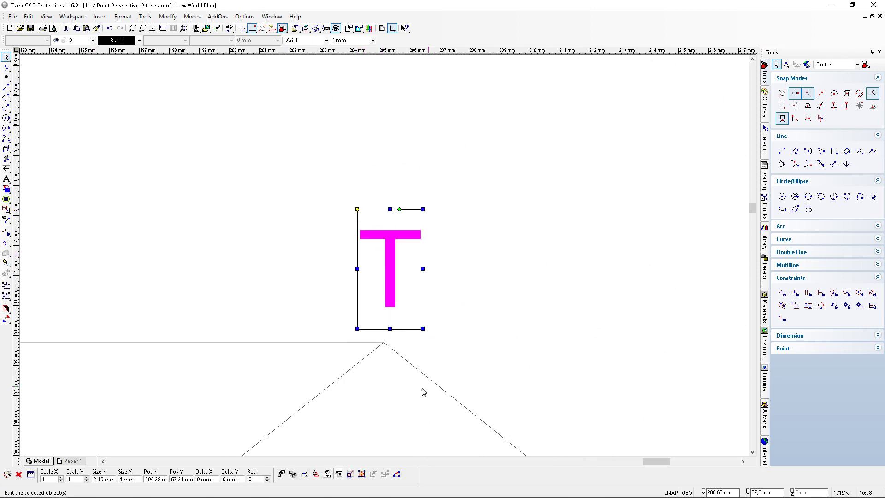
pyautogui.click(162, 213)
pyautogui.scroll(-4, 381, 255)
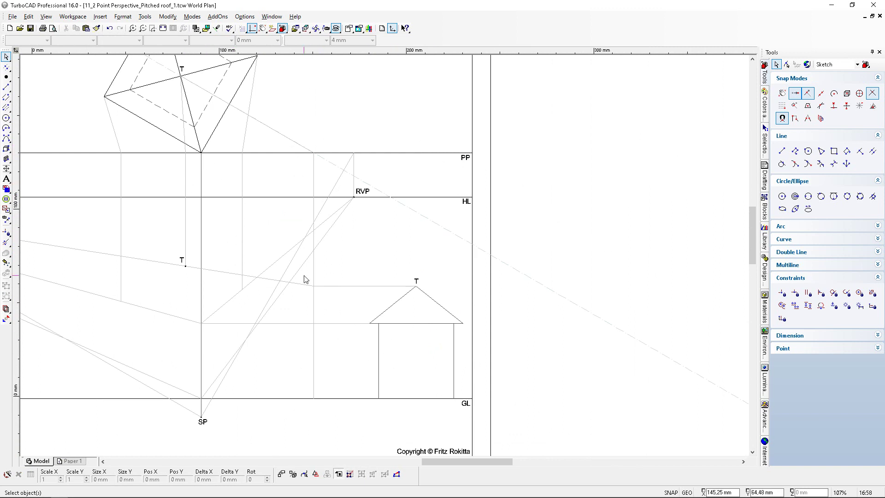
pyautogui.scroll(2, 363, 331)
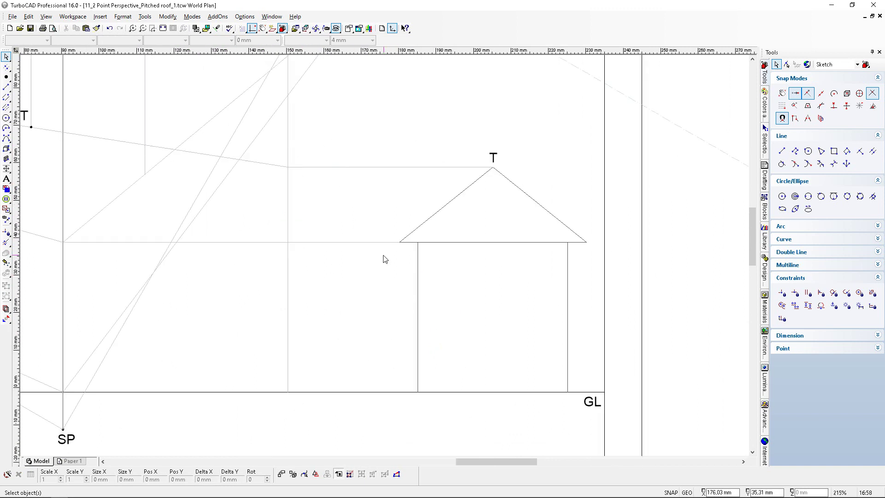
pyautogui.scroll(-2, 385, 255)
pyautogui.scroll(2, 221, 200)
pyautogui.scroll(-2, 385, 255)
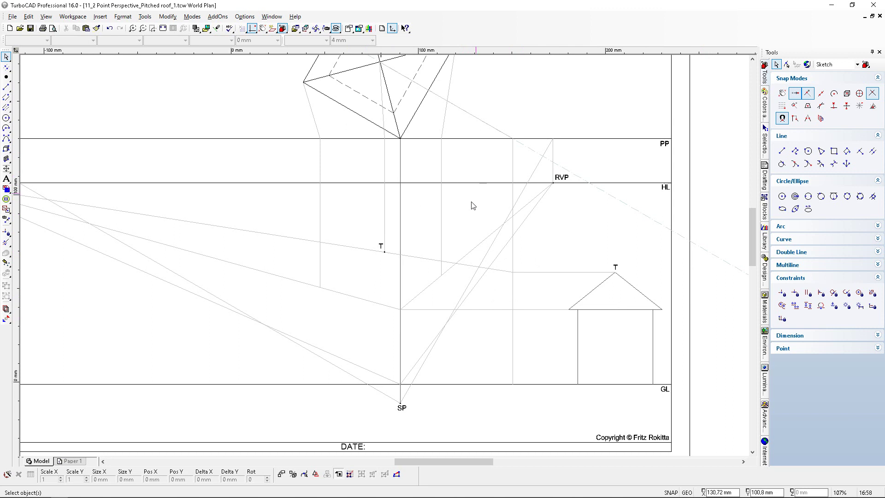
# Step: Draw a bright green horizontal line from the elevation's roof peak T to the vertical height line above SP
pyautogui.click(7, 87)
pyautogui.click(139, 40)
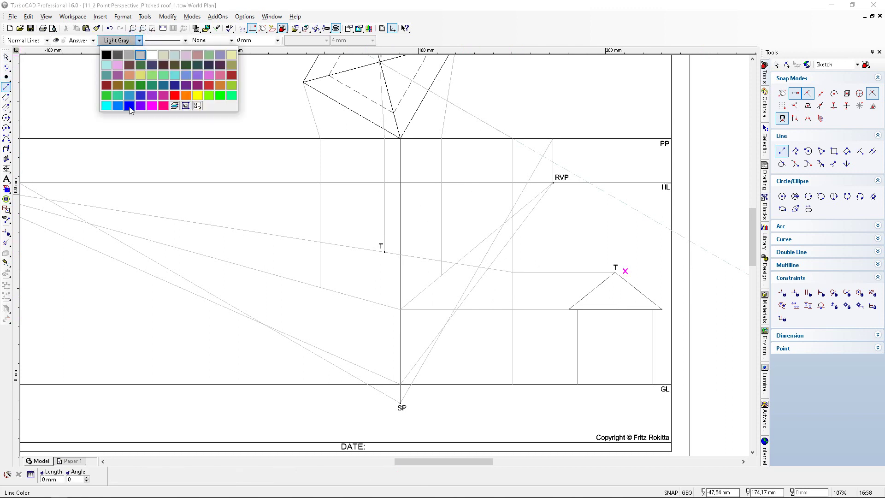
pyautogui.click(208, 95)
pyautogui.scroll(2, 583, 267)
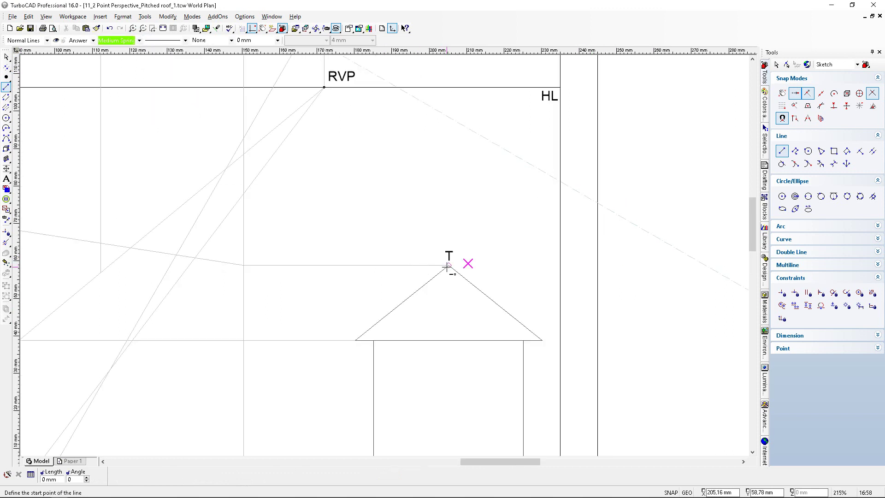
pyautogui.click(448, 266)
pyautogui.scroll(-1, 306, 271)
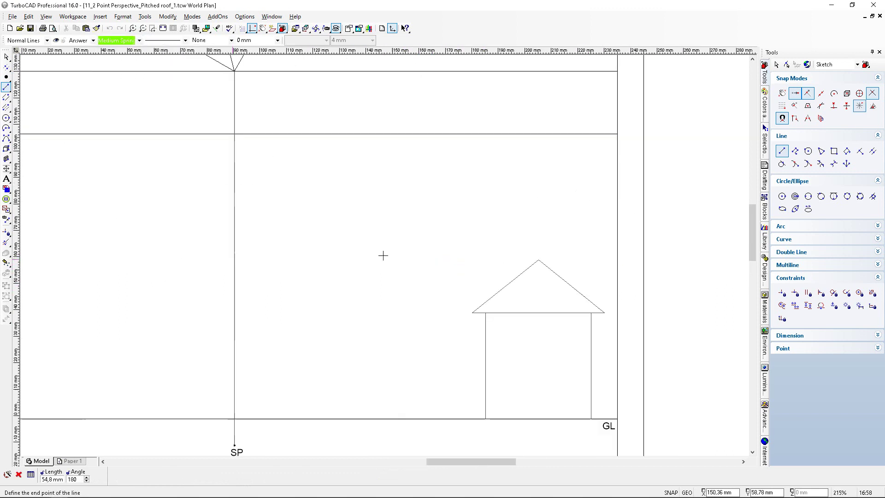
pyautogui.click(235, 260)
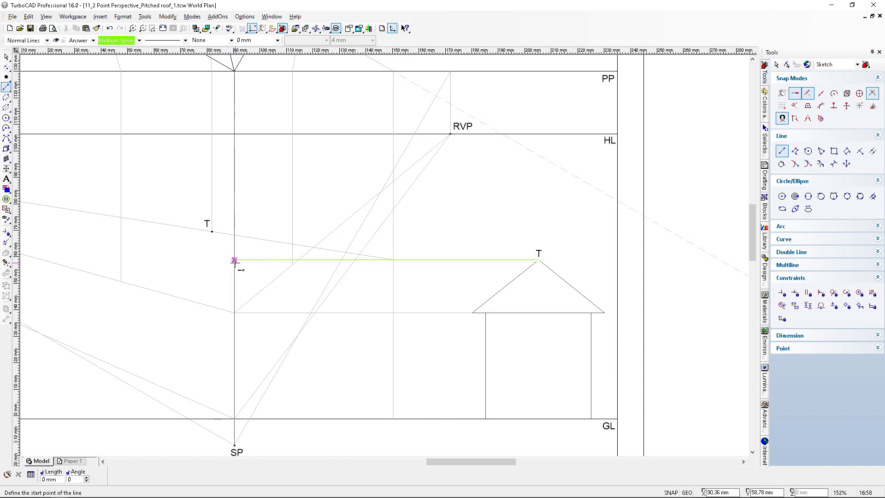
# Step: Draw a bright green line from the T height point on the vertical height line to LVP
pyautogui.click(234, 260)
pyautogui.scroll(-5, 233, 258)
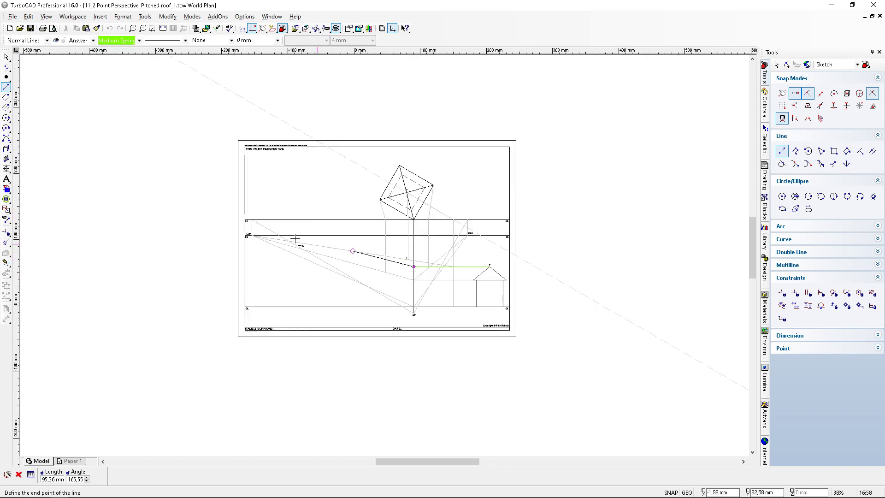
pyautogui.scroll(5, 376, 253)
pyautogui.scroll(5, 376, 253)
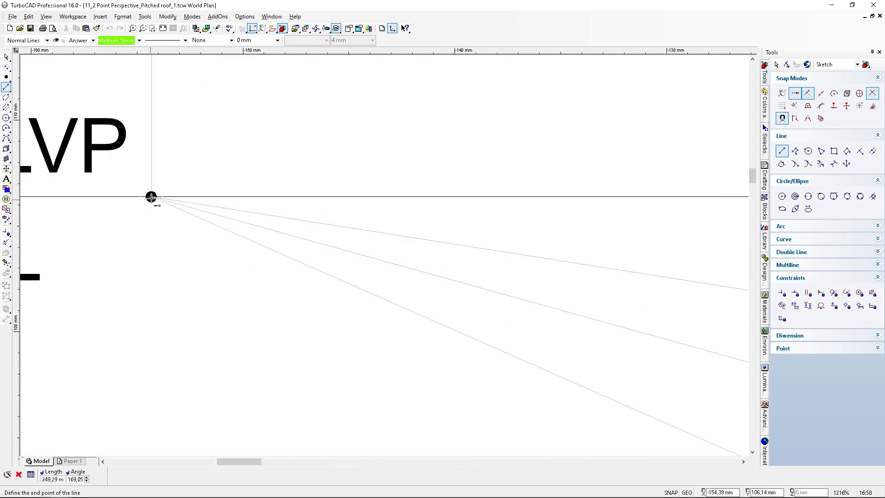
pyautogui.click(152, 197)
pyautogui.scroll(-6, 395, 280)
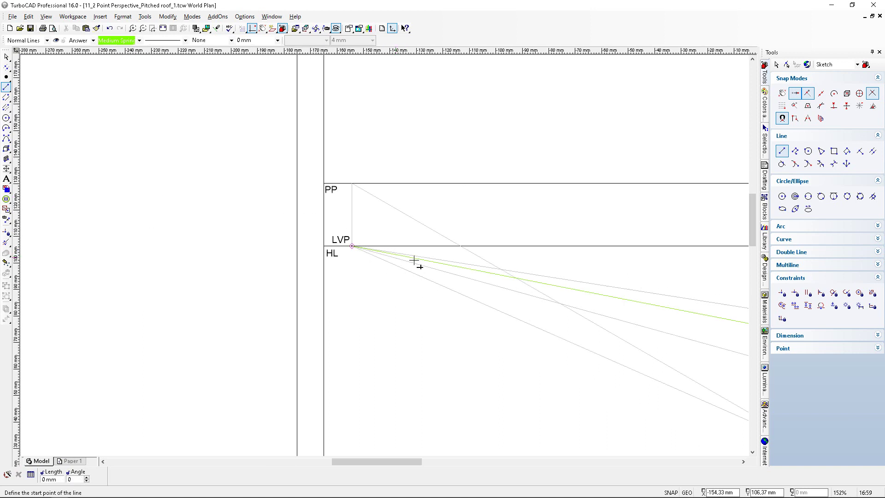
# Step: Place a construction line through apex T in the roof plan, parallel to the roof's lower-right edge
pyautogui.scroll(-2, 452, 252)
pyautogui.scroll(2, 387, 253)
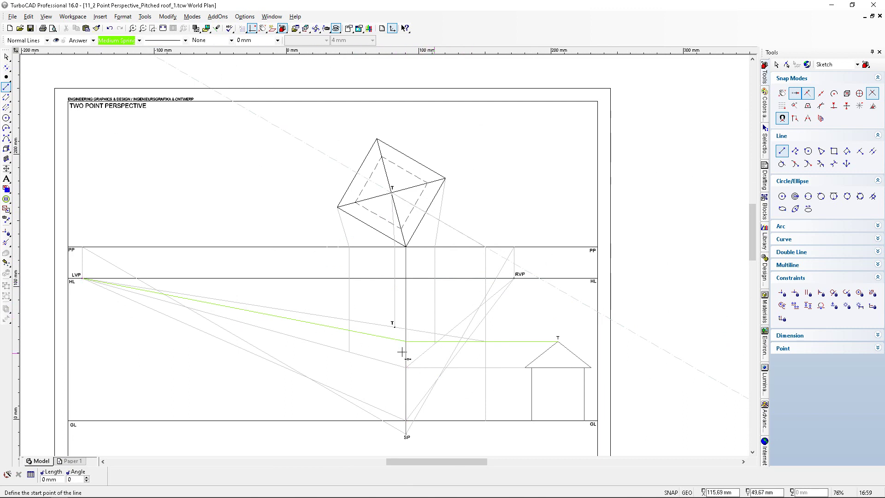
pyautogui.scroll(4, 402, 352)
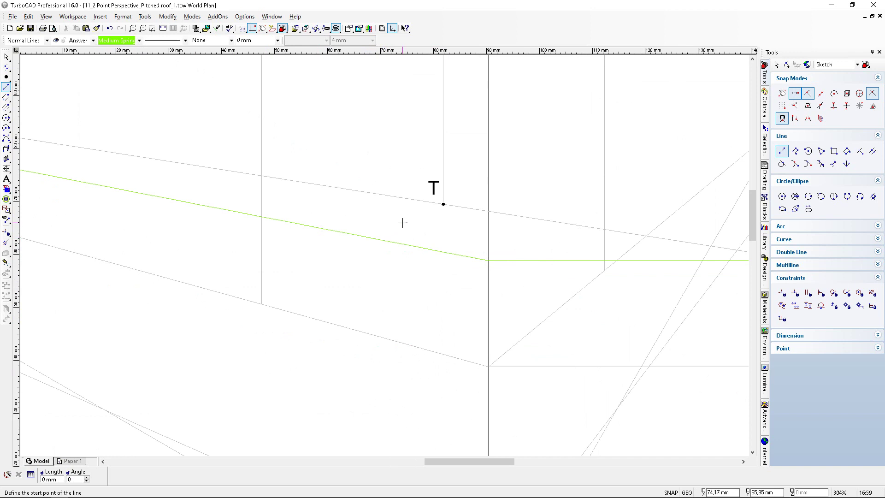
pyautogui.scroll(-2, 366, 234)
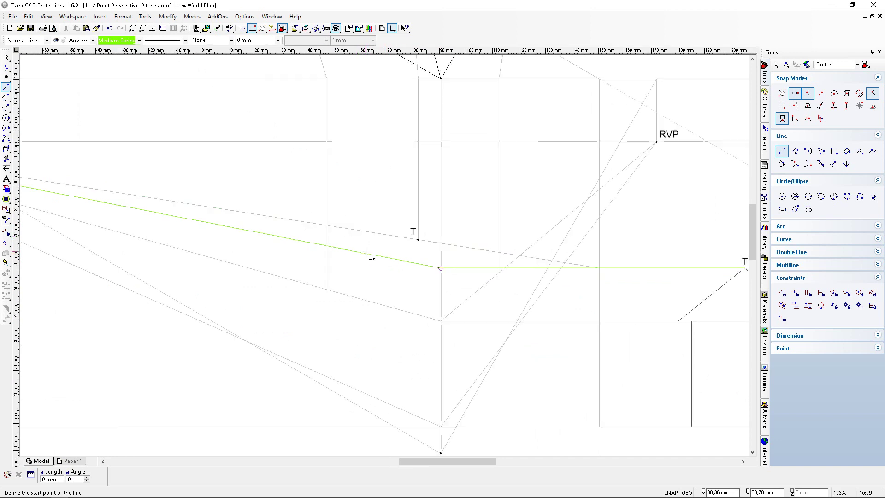
pyautogui.scroll(-2, 542, 182)
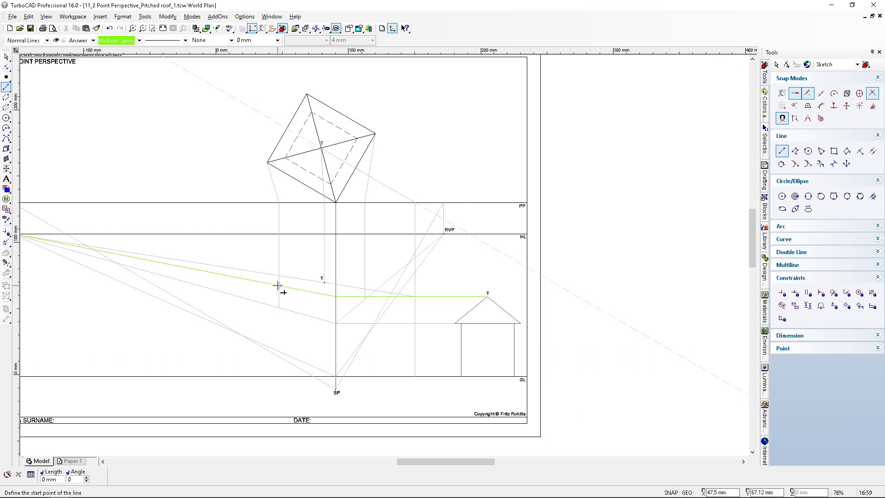
pyautogui.scroll(2, 330, 156)
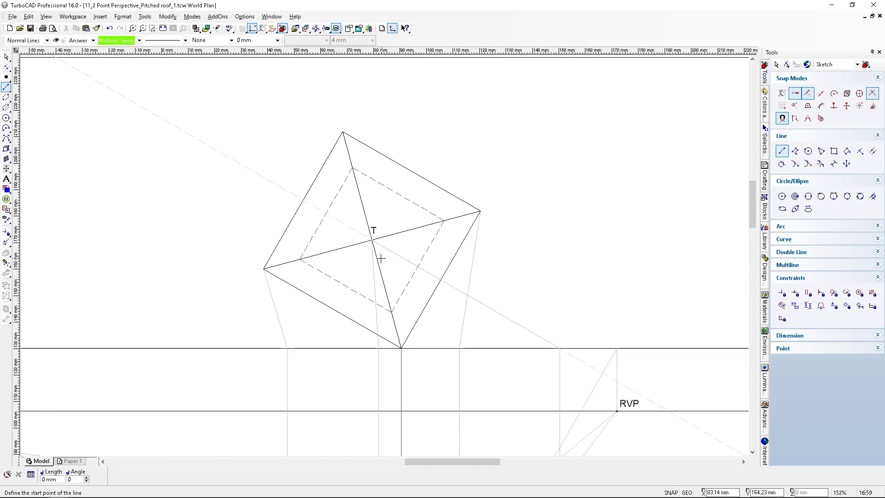
pyautogui.click(6, 66)
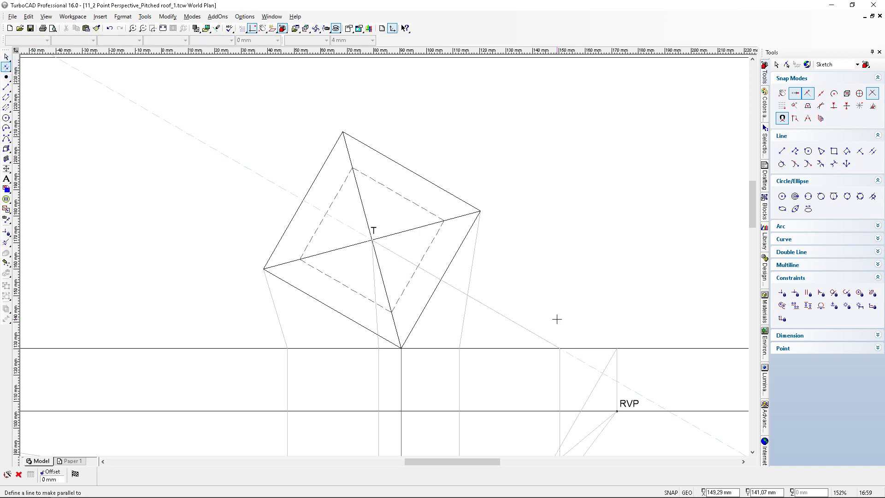
pyautogui.click(423, 309)
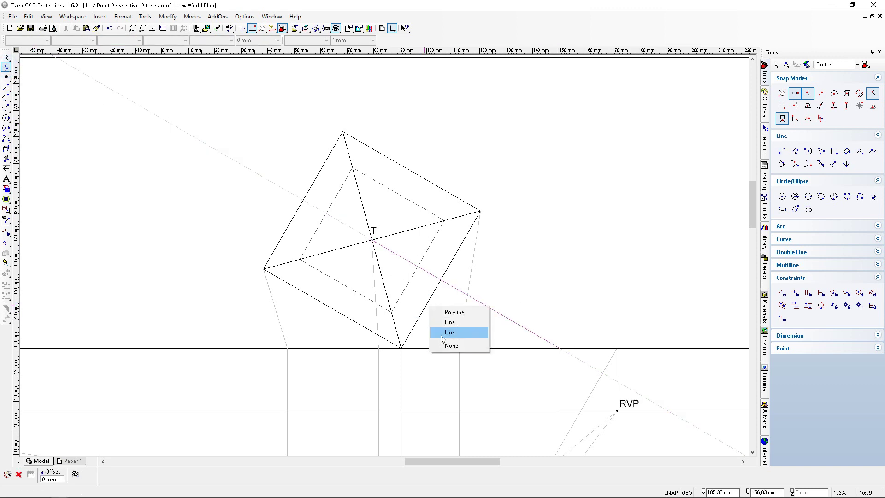
pyautogui.click(454, 312)
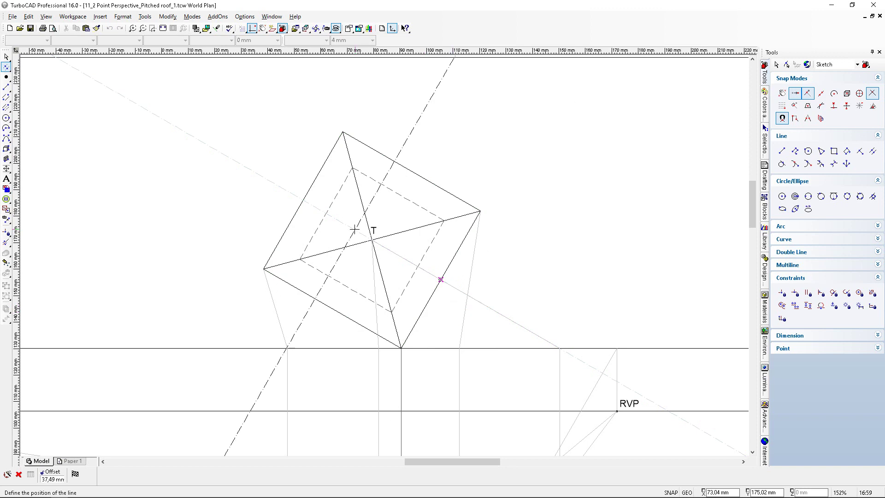
pyautogui.click(372, 240)
# Step: Draw a green line along the new construction line from T to the roof plan's lower-left edge
pyautogui.click(6, 88)
pyautogui.click(371, 239)
pyautogui.click(332, 308)
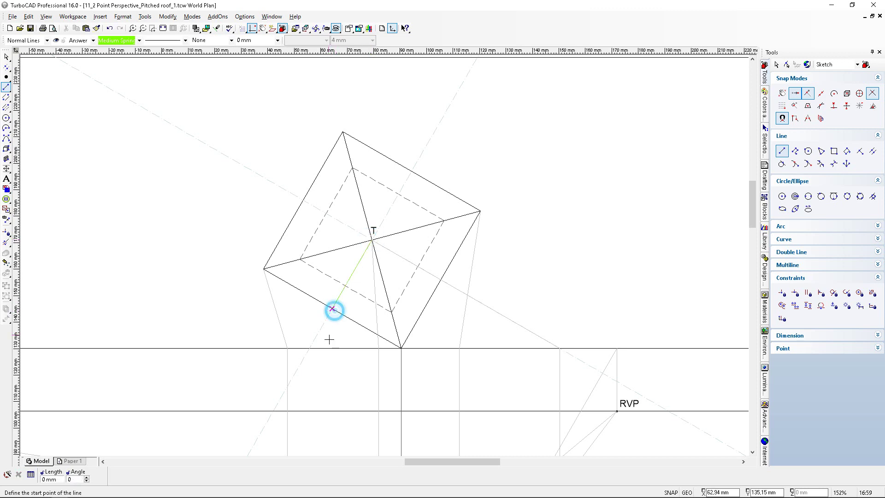
# Step: Draw a green line from that point on the roof plan's lower-left edge to SP
pyautogui.click(332, 308)
pyautogui.scroll(-5, 384, 255)
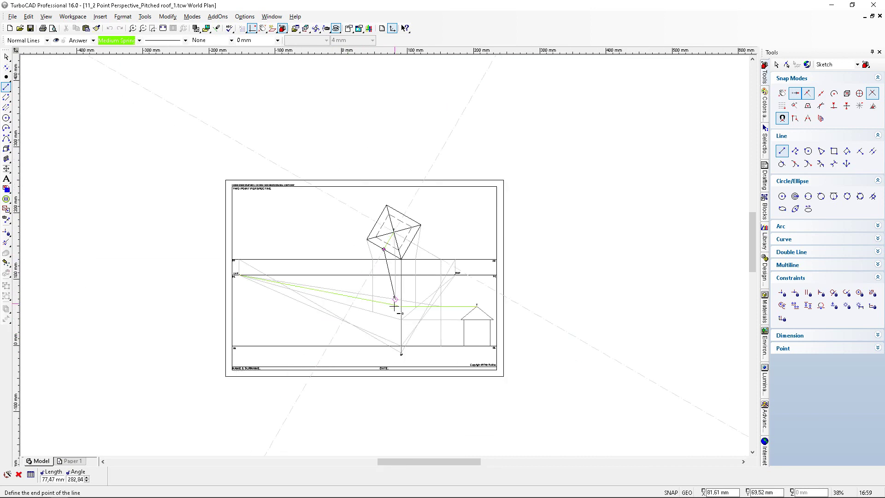
pyautogui.scroll(3, 385, 255)
pyautogui.scroll(3, 385, 255)
pyautogui.scroll(2, 381, 257)
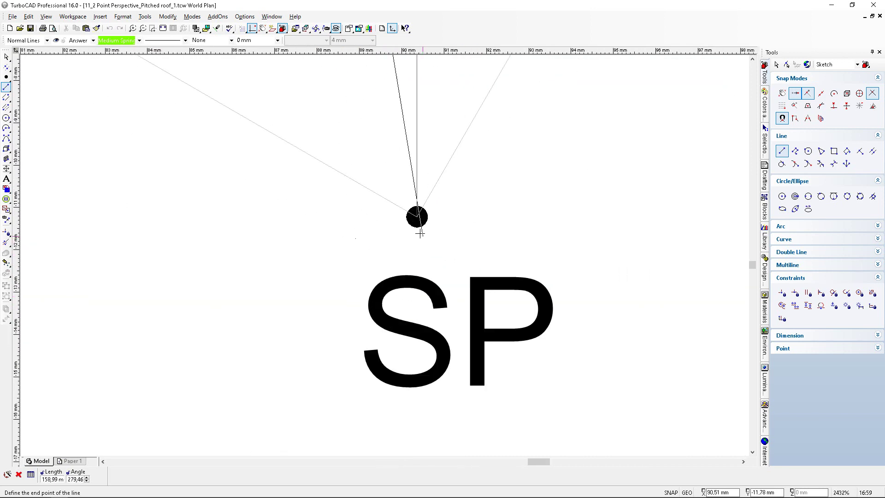
pyautogui.click(417, 222)
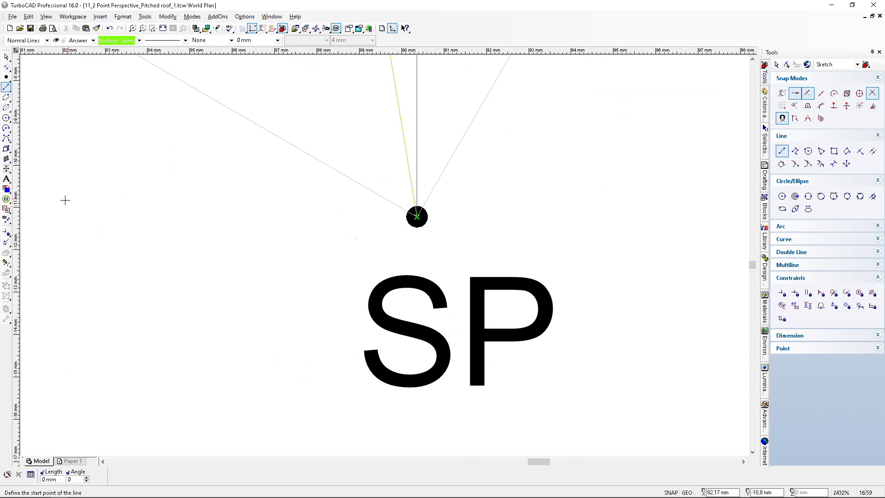
# Step: Shorten the green line towards SP so that it ends at the PP line
pyautogui.click(9, 243)
pyautogui.click(396, 140)
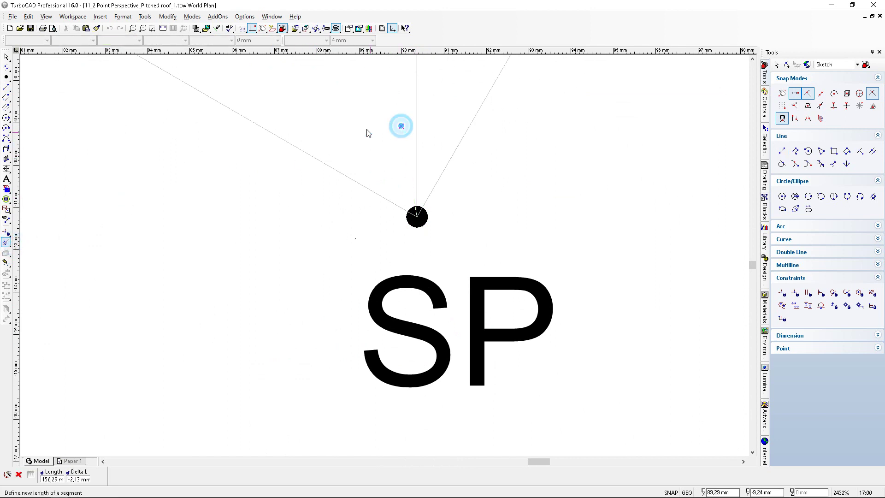
pyautogui.scroll(-6, 367, 132)
pyautogui.scroll(3, 378, 200)
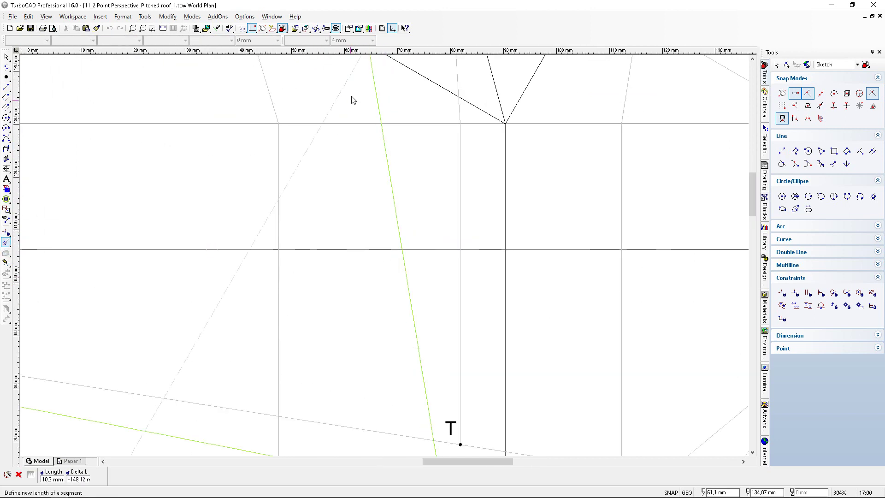
pyautogui.click(381, 123)
# Step: Draw a green vertical line from the shortened line's end on PP down to just below the green LVP line
pyautogui.click(7, 86)
pyautogui.click(381, 124)
pyautogui.scroll(-2, 371, 359)
pyautogui.scroll(2, 385, 255)
pyautogui.click(400, 249)
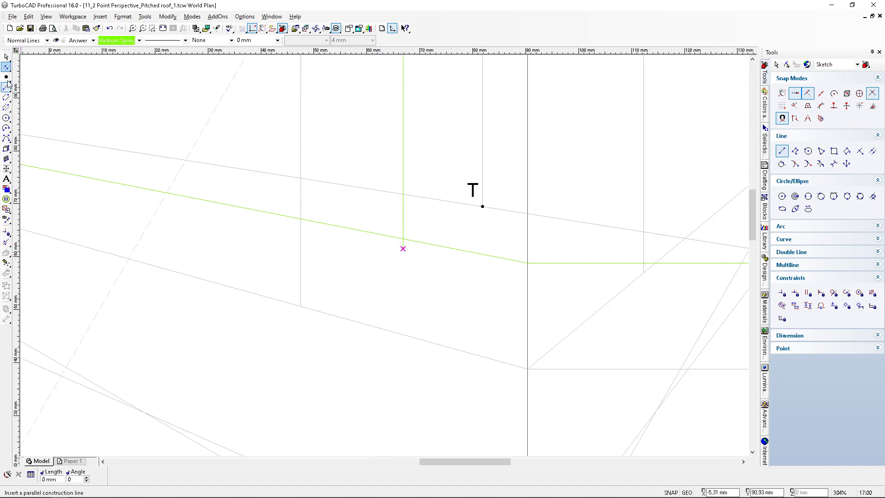
# Step: Trim the green vertical line back to its intersection with the green LVP line
pyautogui.click(6, 242)
pyautogui.click(404, 245)
pyautogui.click(402, 239)
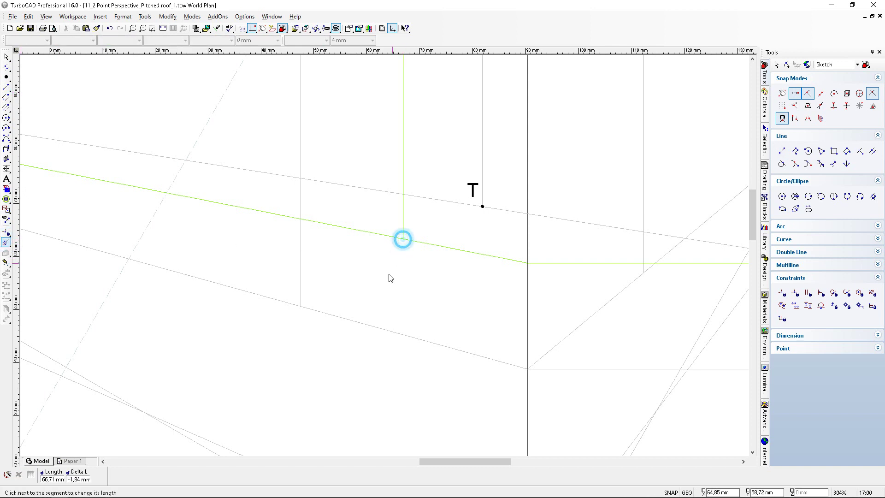
# Step: Try to draw a green line from the vertical's foot on the LVP line to RVP, and undo it
pyautogui.scroll(-4, 386, 258)
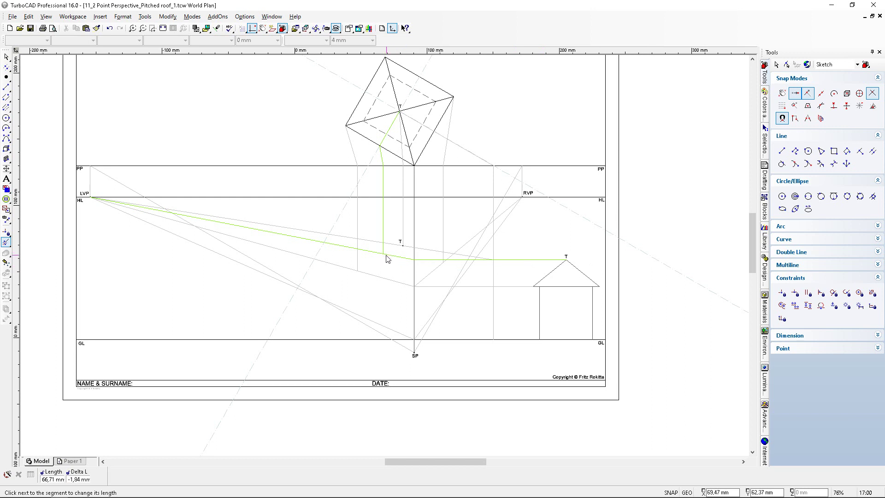
pyautogui.scroll(2, 382, 148)
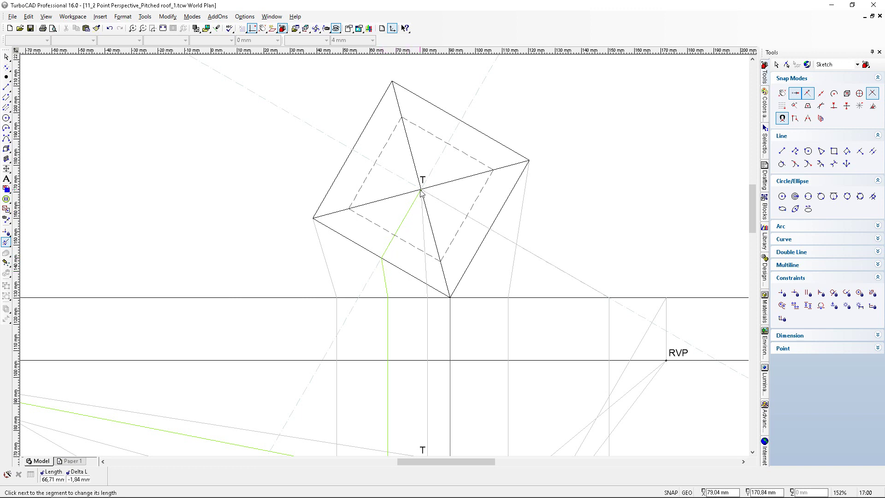
pyautogui.scroll(-2, 420, 207)
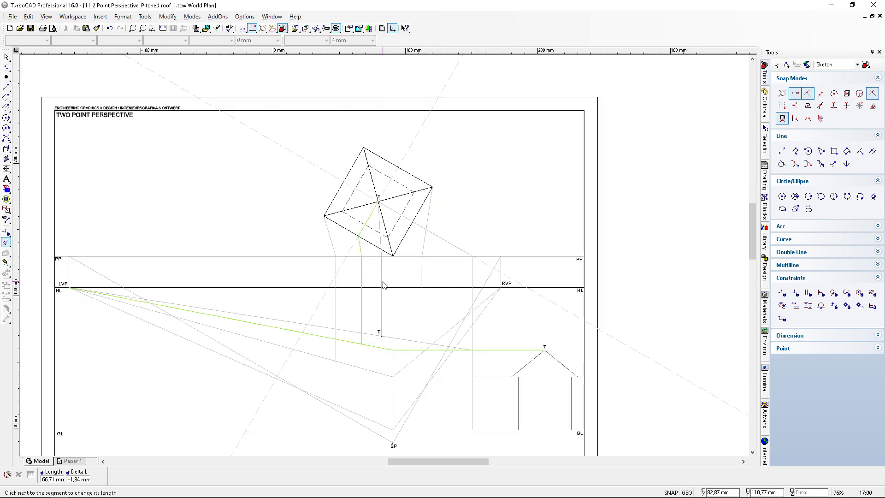
pyautogui.scroll(2, 382, 268)
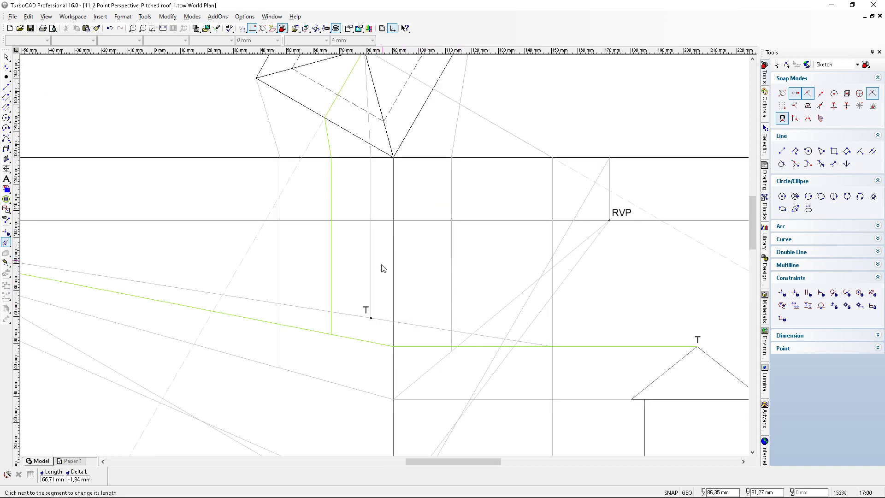
pyautogui.click(7, 88)
pyautogui.scroll(2, 325, 330)
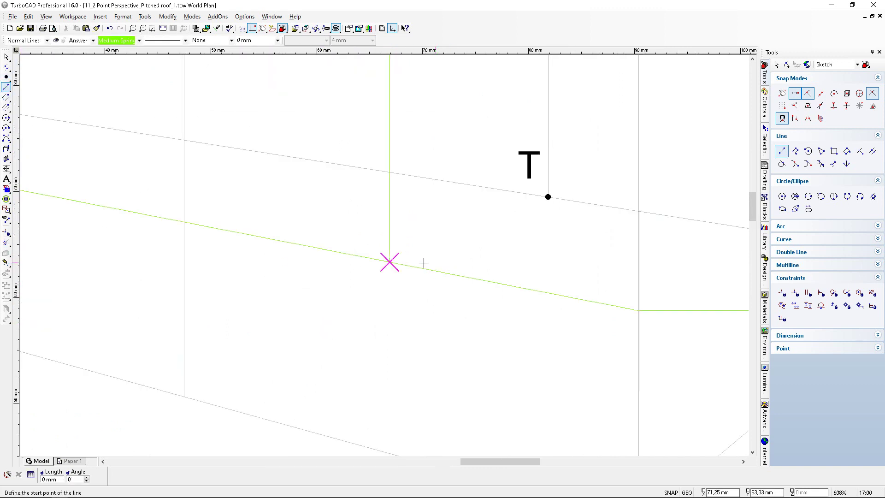
pyautogui.click(387, 263)
pyautogui.scroll(-2, 475, 186)
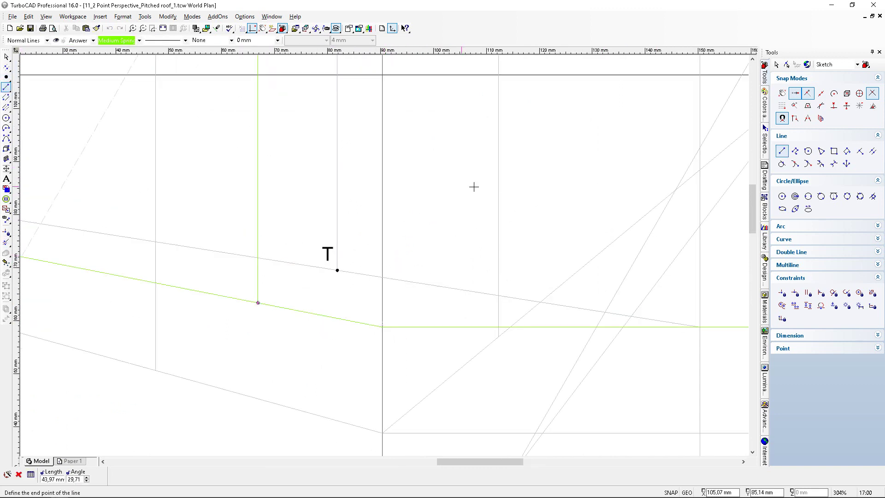
pyautogui.scroll(3, 520, 224)
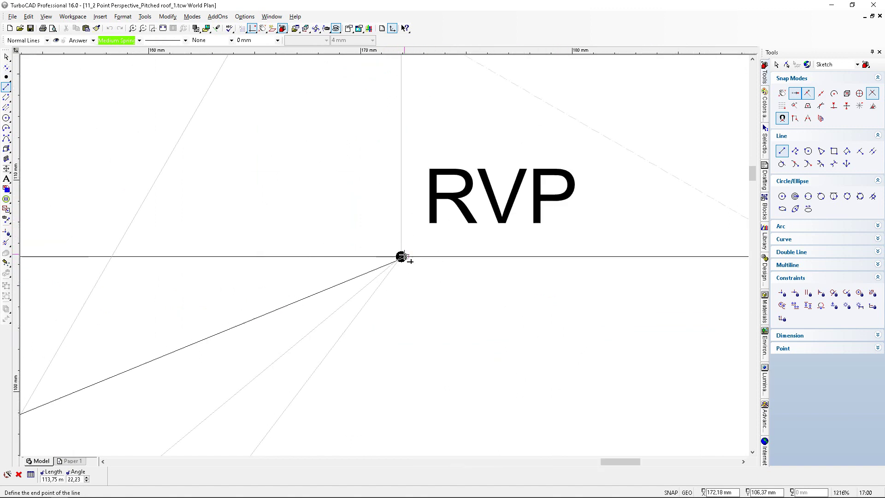
pyautogui.click(521, 231)
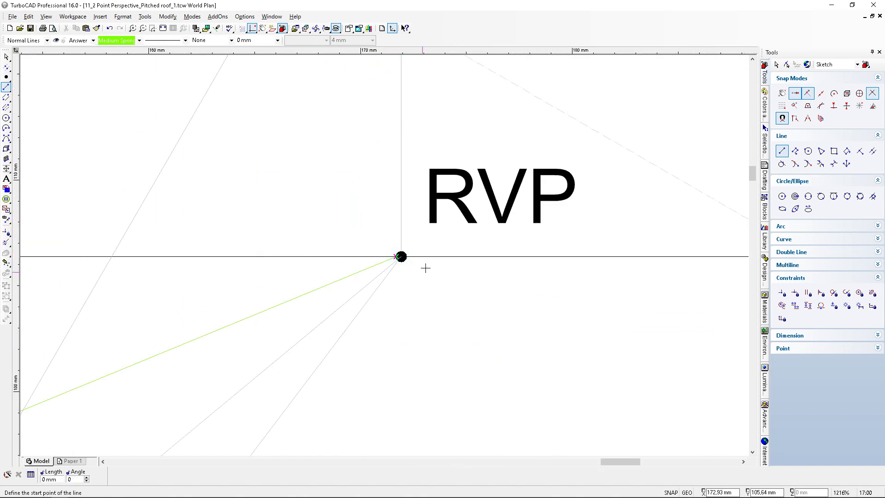
pyautogui.scroll(2, 425, 268)
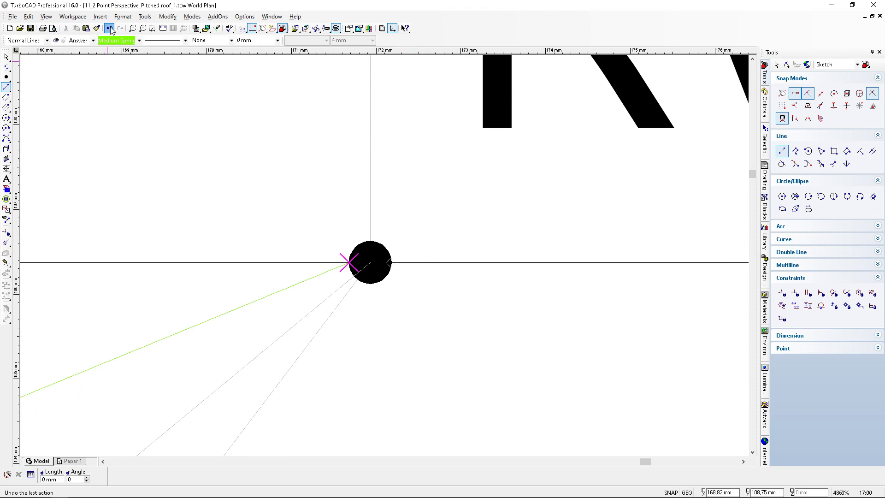
pyautogui.scroll(-4, 385, 257)
pyautogui.scroll(-1, 336, 282)
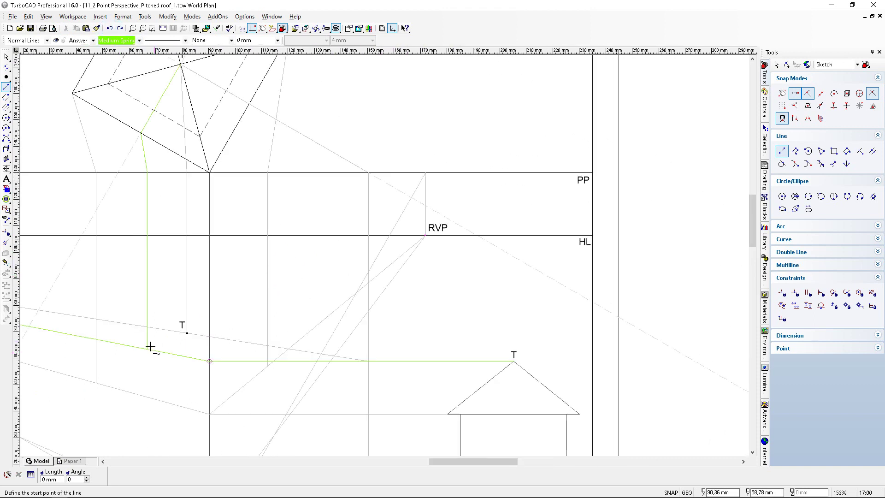
# Step: Draw a green line from the vertical's foot on the LVP line to the centre of the RVP point
pyautogui.scroll(3, 150, 346)
pyautogui.click(407, 326)
pyautogui.scroll(-3, 382, 247)
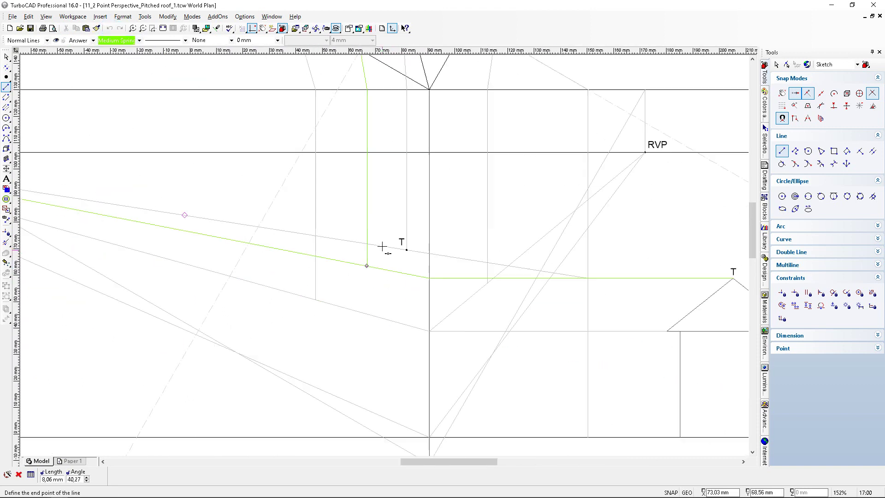
pyautogui.scroll(3, 396, 253)
pyautogui.scroll(1, 626, 231)
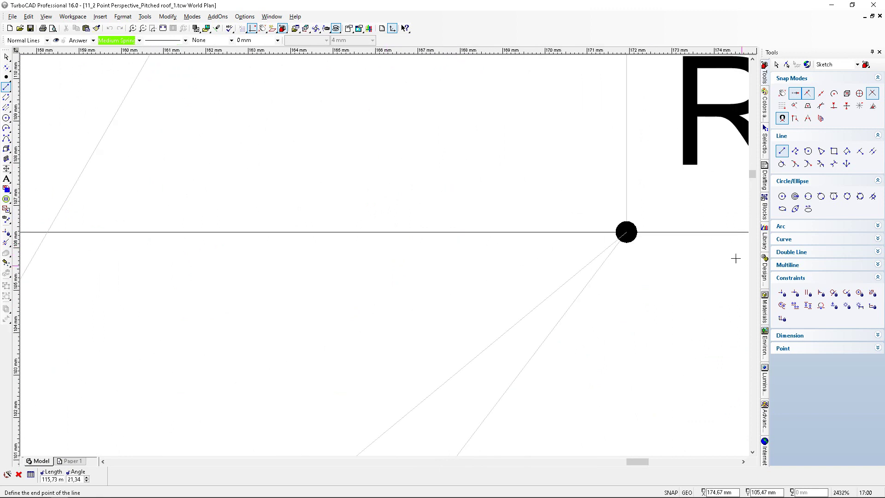
pyautogui.click(627, 230)
pyautogui.scroll(-4, 387, 257)
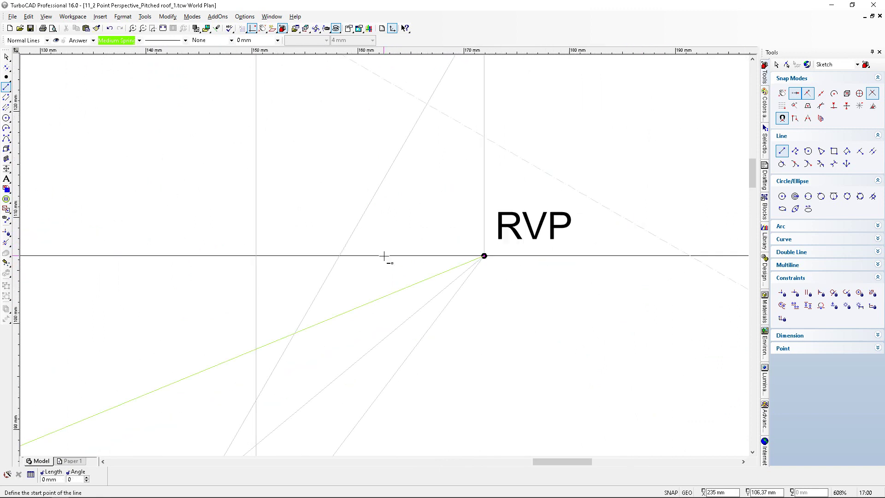
# Step: Examine the green RVP line at apex point T in the perspective and the matching projection in the roof plan
pyautogui.scroll(1, 378, 258)
pyautogui.scroll(1, 377, 258)
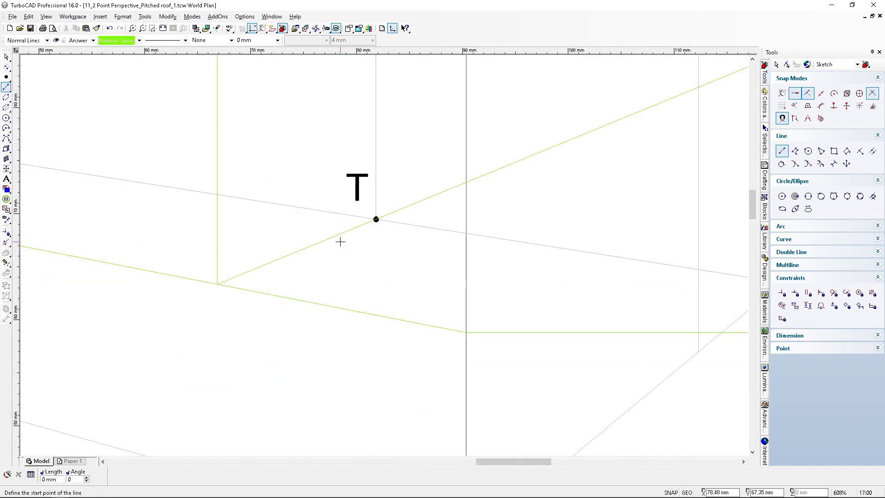
pyautogui.scroll(2, 375, 222)
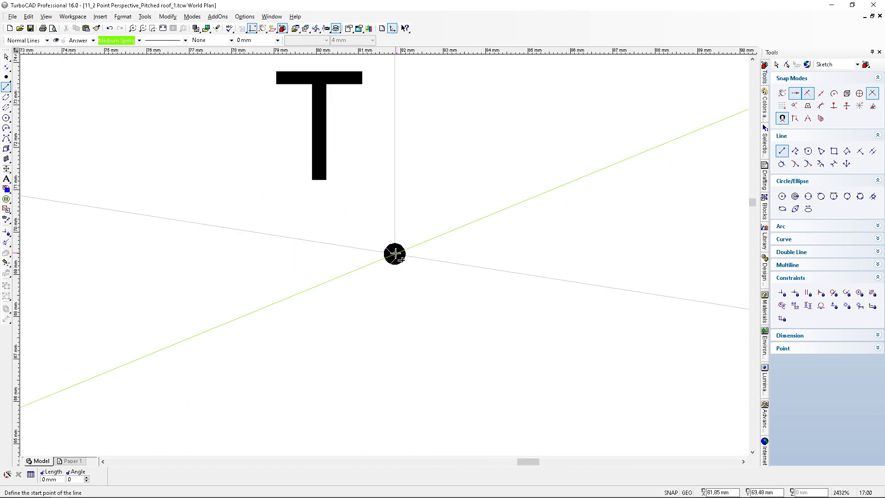
pyautogui.scroll(-3, 395, 253)
pyautogui.scroll(2, 387, 257)
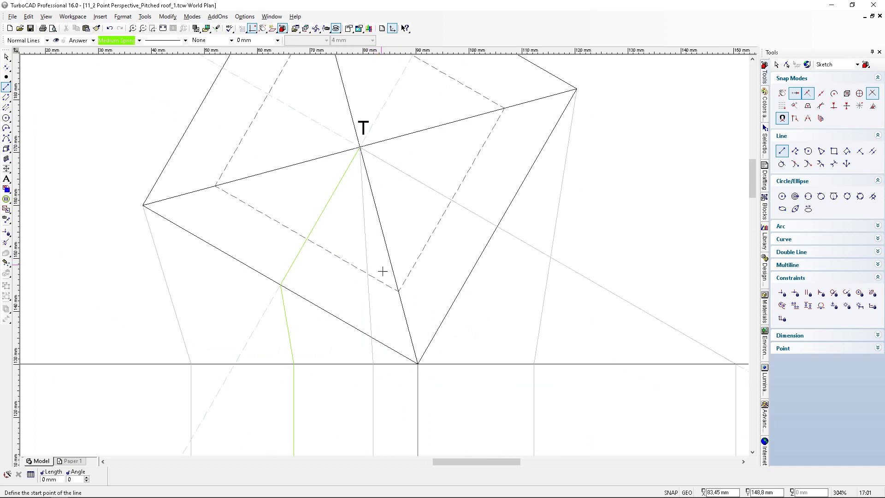
# Step: Set the line colour to Black and draw the perspective roof's left eave line between the front corner and the left corner
pyautogui.scroll(-1, 377, 364)
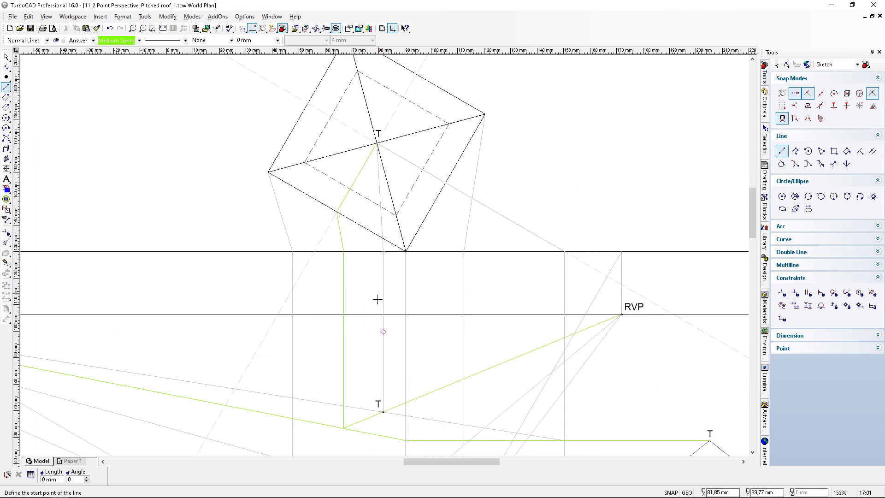
pyautogui.scroll(4, 383, 411)
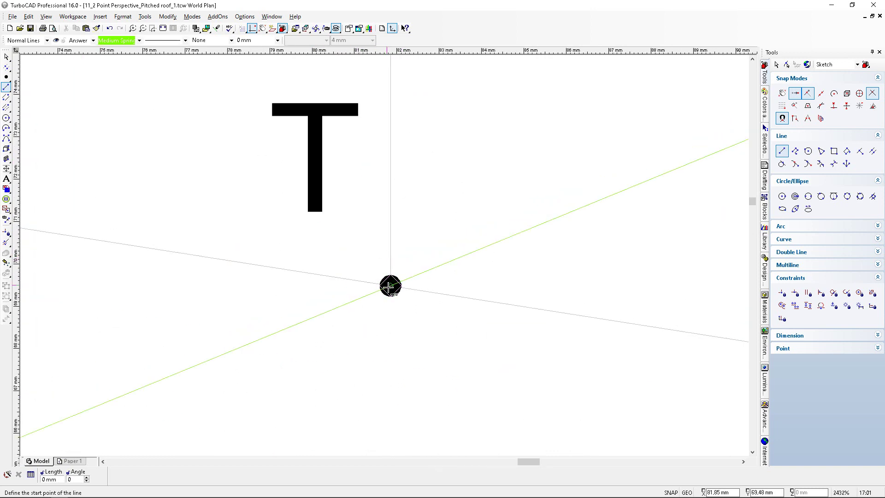
pyautogui.scroll(-3, 390, 287)
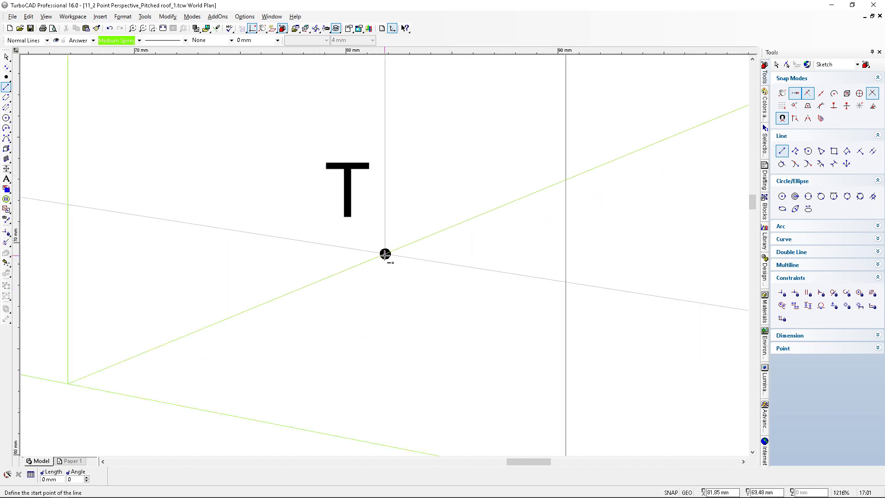
pyautogui.scroll(-1, 374, 281)
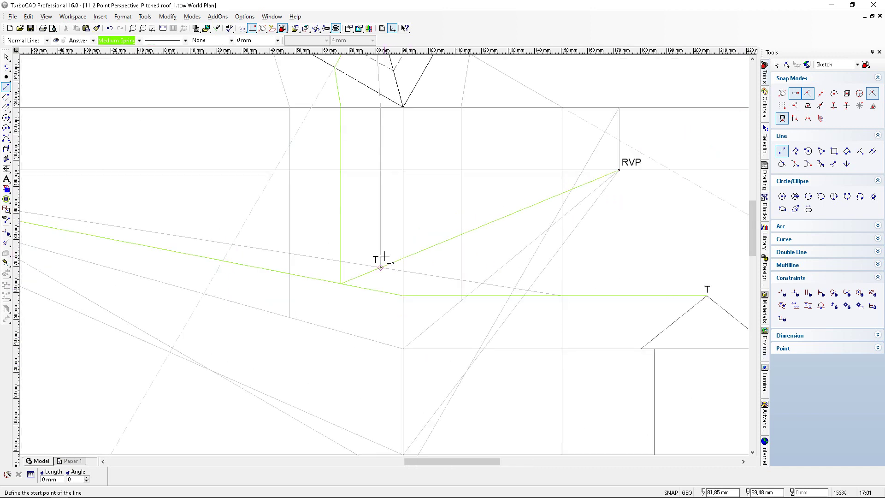
pyautogui.scroll(-1, 454, 250)
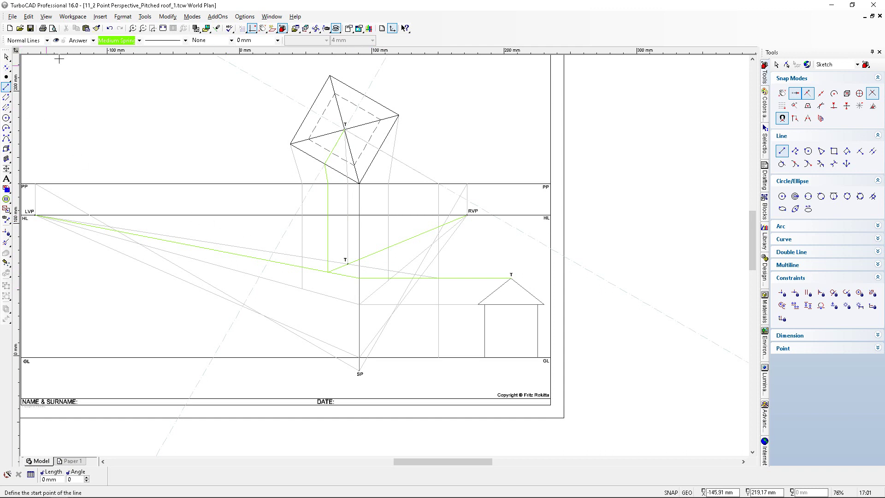
pyautogui.click(140, 40)
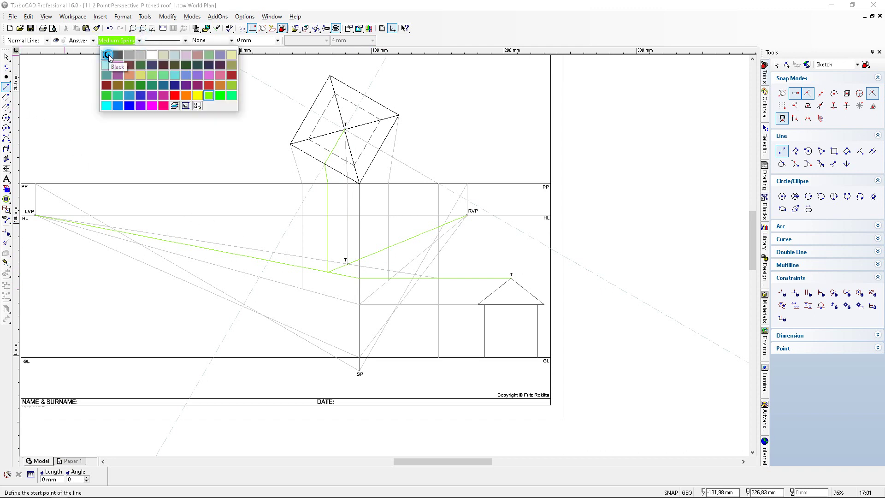
pyautogui.click(106, 55)
pyautogui.scroll(1, 342, 281)
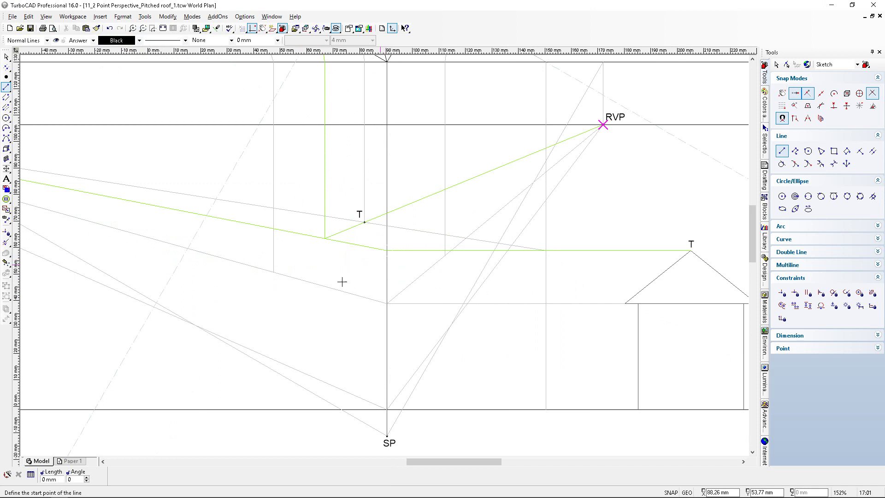
pyautogui.click(387, 304)
pyautogui.click(273, 272)
# Step: Draw the perspective roof's right eave line in black from the front corner to the right corner
pyautogui.click(387, 303)
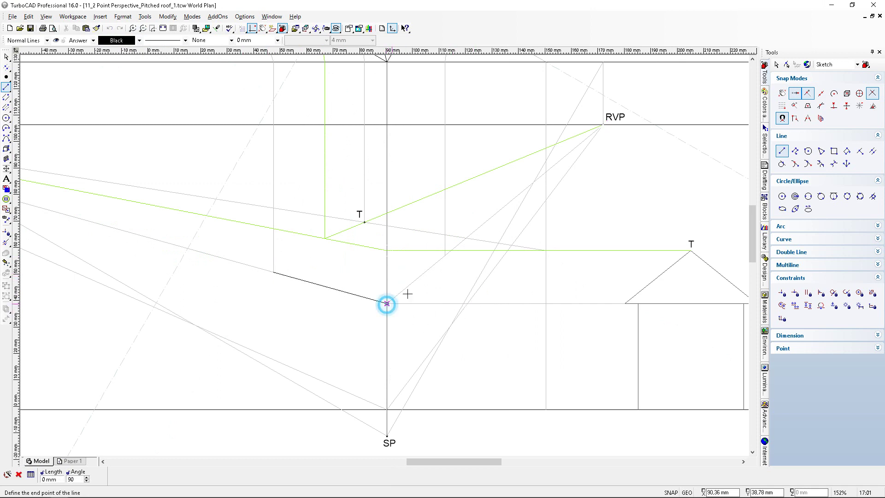
pyautogui.scroll(1, 386, 249)
pyautogui.scroll(2, 381, 254)
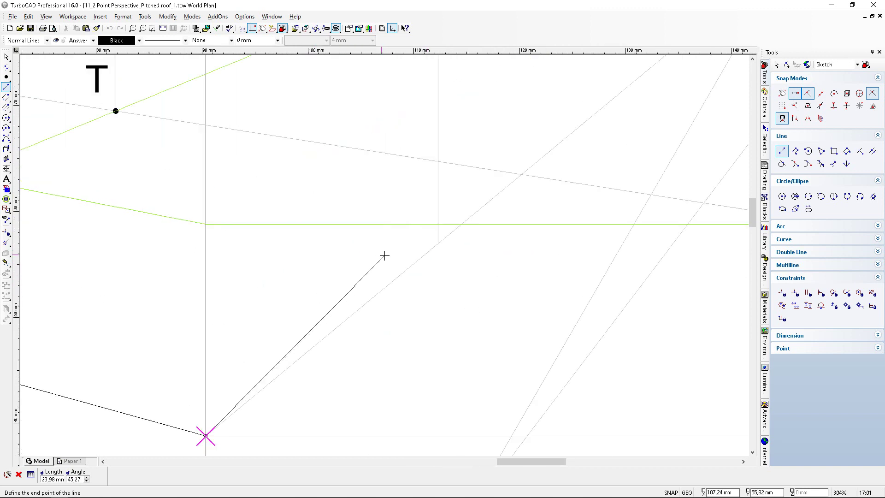
pyautogui.click(490, 231)
# Step: Draw the black hip lines from the right eave corner to apex T and from T to the left eave corner
pyautogui.click(490, 231)
pyautogui.scroll(-2, 361, 244)
pyautogui.scroll(2, 277, 209)
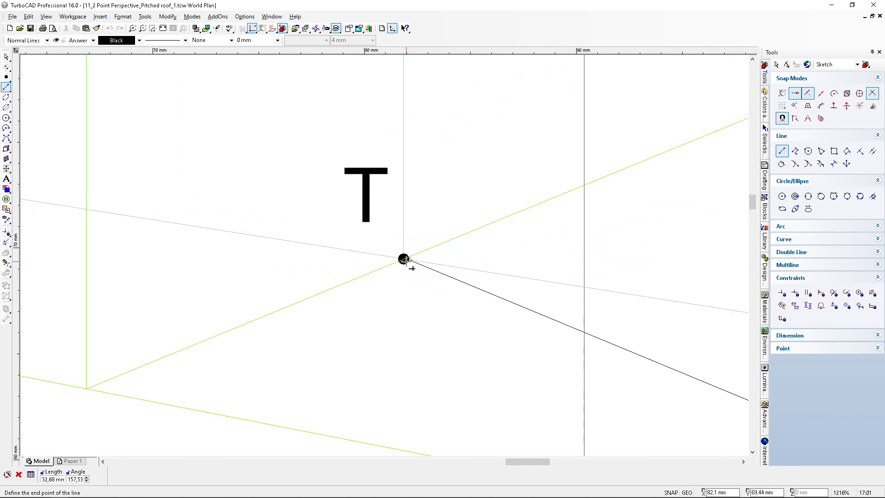
pyautogui.click(404, 259)
pyautogui.click(404, 259)
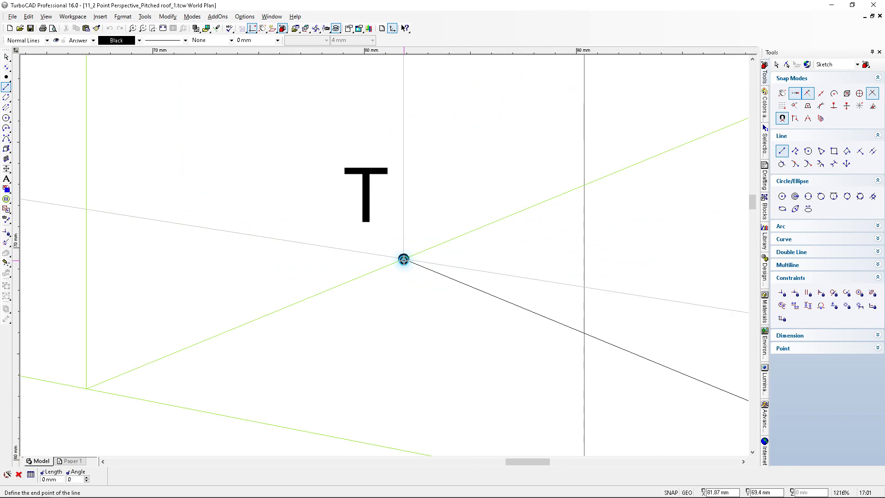
pyautogui.scroll(-2, 401, 259)
pyautogui.click(212, 348)
# Step: Draw the black front hip line from apex T to the front eave corner and save the drawing
pyautogui.scroll(2, 392, 249)
pyautogui.click(383, 243)
pyautogui.scroll(-2, 388, 269)
pyautogui.click(429, 408)
pyautogui.scroll(-2, 369, 277)
pyautogui.scroll(1, 384, 255)
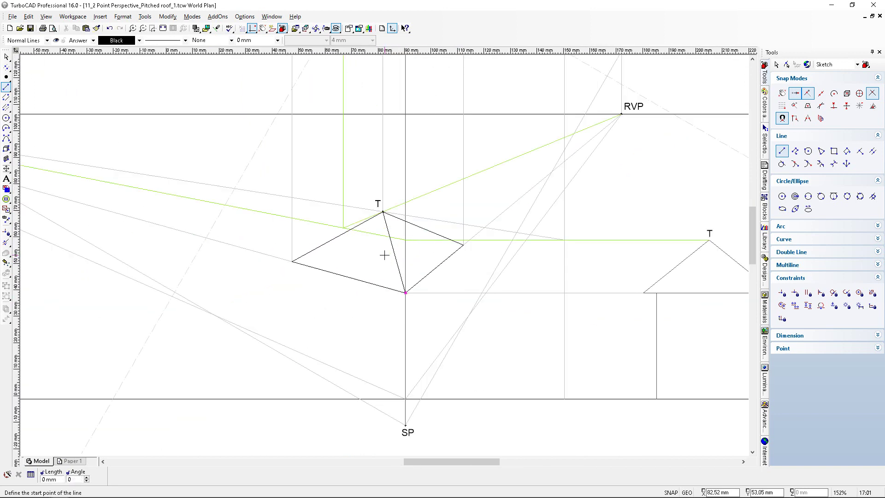
pyautogui.scroll(-1, 370, 253)
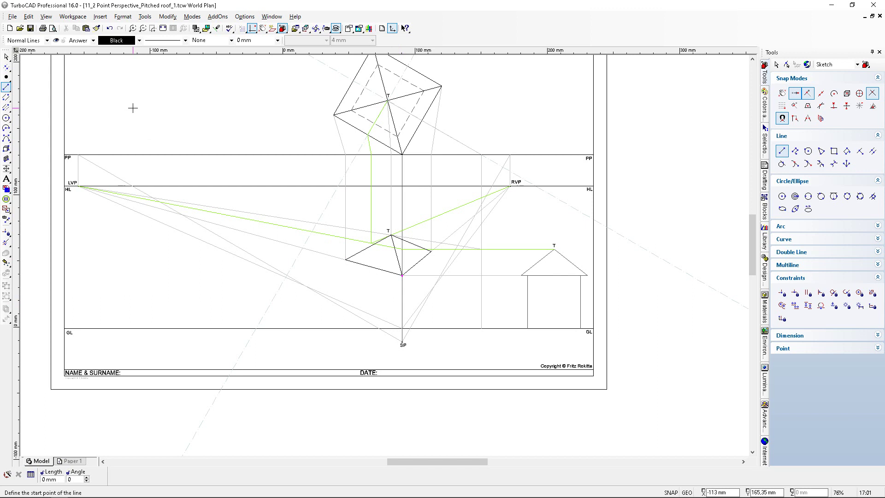
pyautogui.click(30, 28)
# Step: Examine the perspective roof, the walls in the elevation and the dashed wall outline in the roof plan
pyautogui.scroll(2, 407, 282)
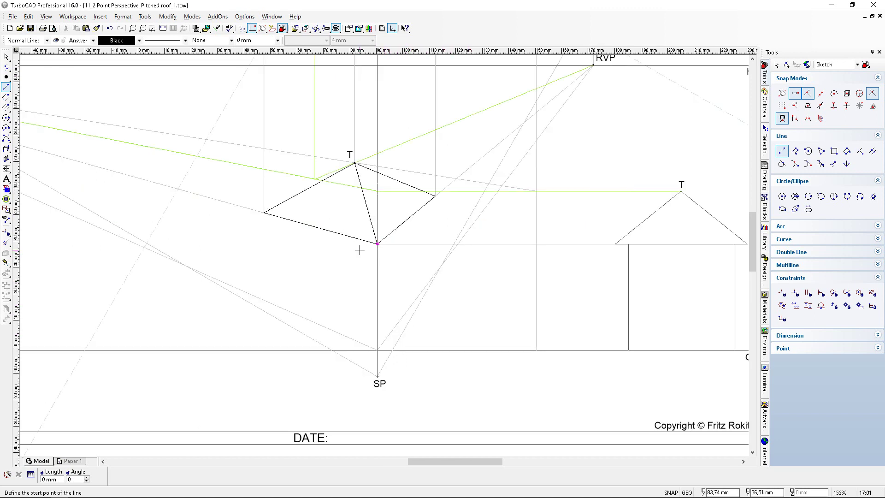
pyautogui.scroll(2, 355, 255)
pyautogui.scroll(-2, 385, 251)
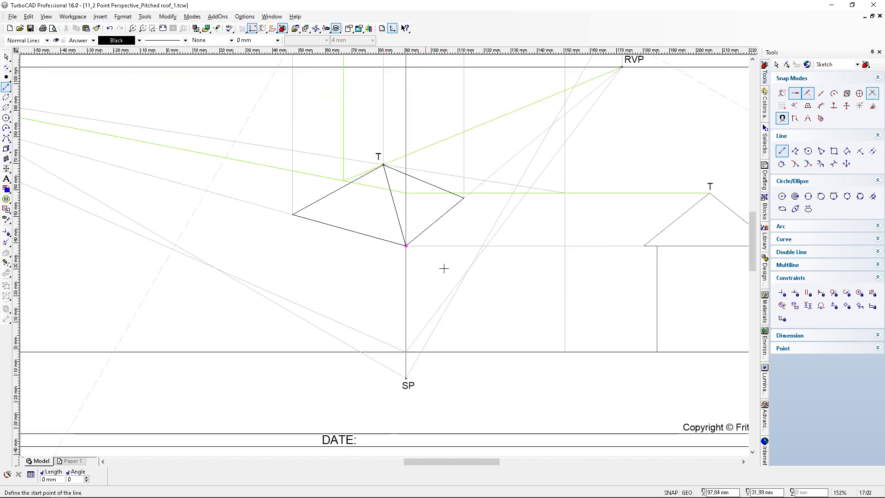
pyautogui.scroll(-2, 535, 282)
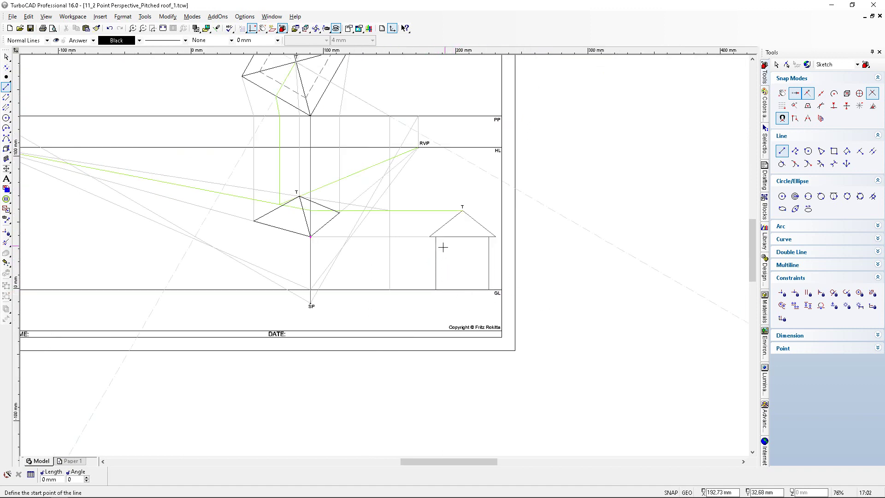
pyautogui.scroll(2, 288, 104)
pyautogui.scroll(-2, 369, 290)
pyautogui.scroll(2, 385, 256)
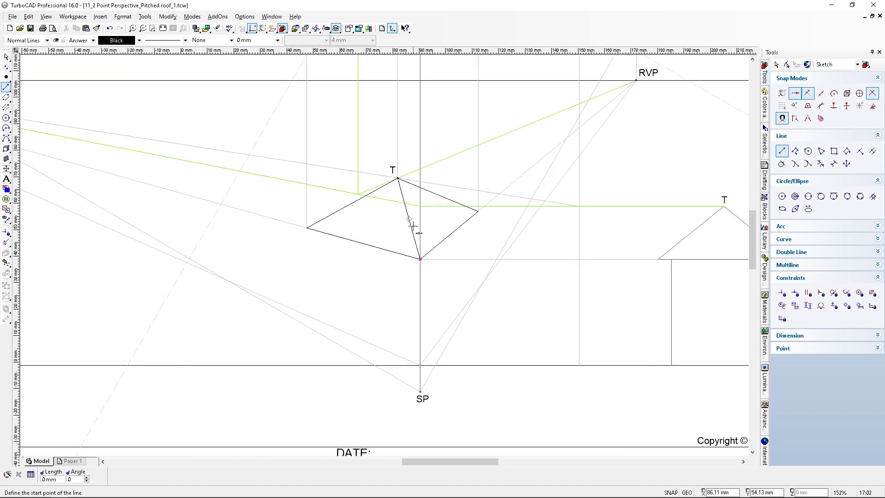
pyautogui.scroll(-2, 413, 226)
pyautogui.scroll(2, 379, 203)
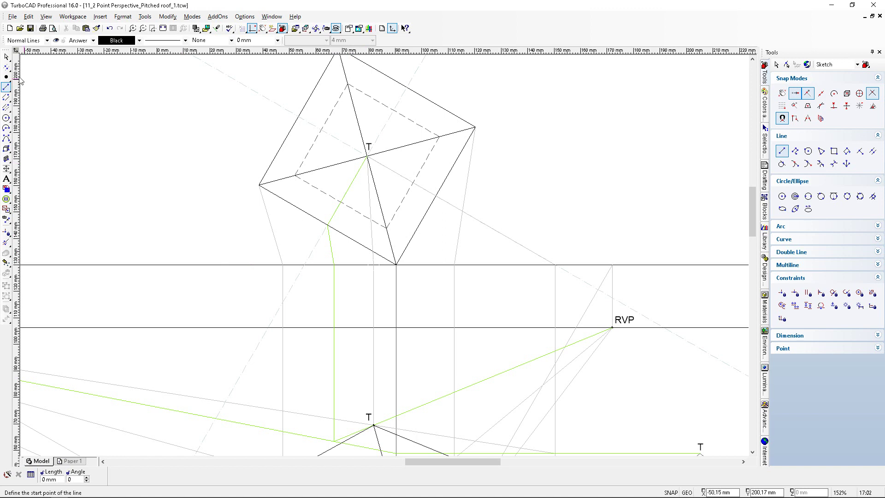
# Step: Place a parallel construction line along the plan's front-left dashed wall edge, through the front wall corner
pyautogui.click(6, 67)
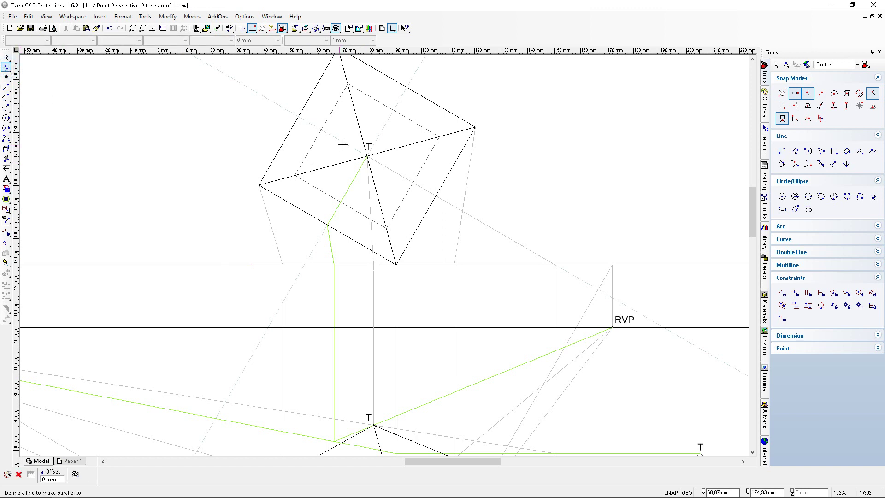
pyautogui.click(411, 123)
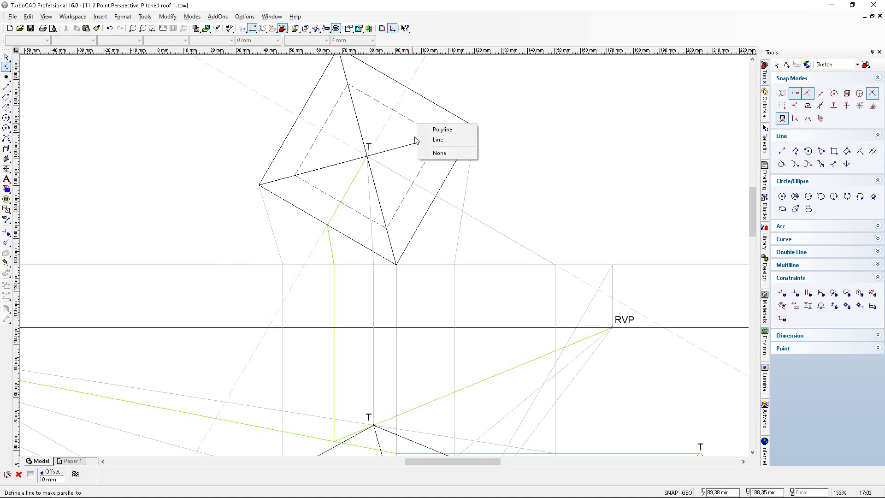
pyautogui.click(440, 127)
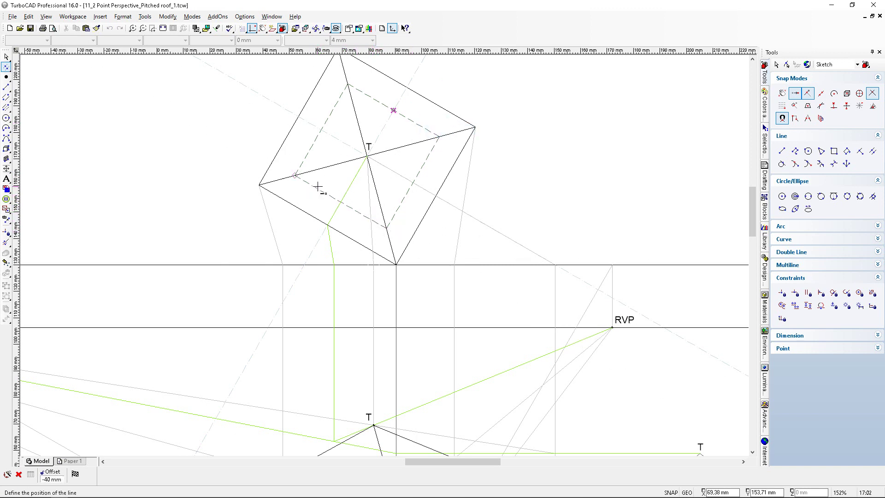
pyautogui.scroll(3, 368, 221)
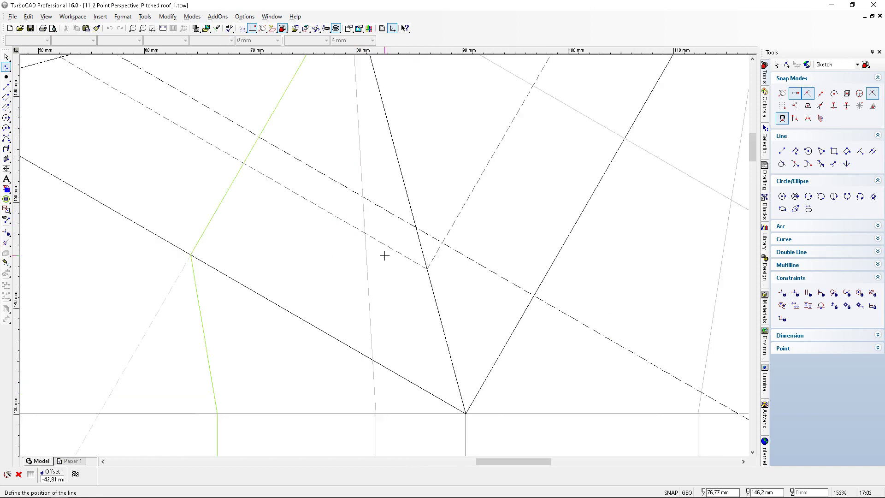
pyautogui.click(427, 268)
pyautogui.scroll(-1, 332, 235)
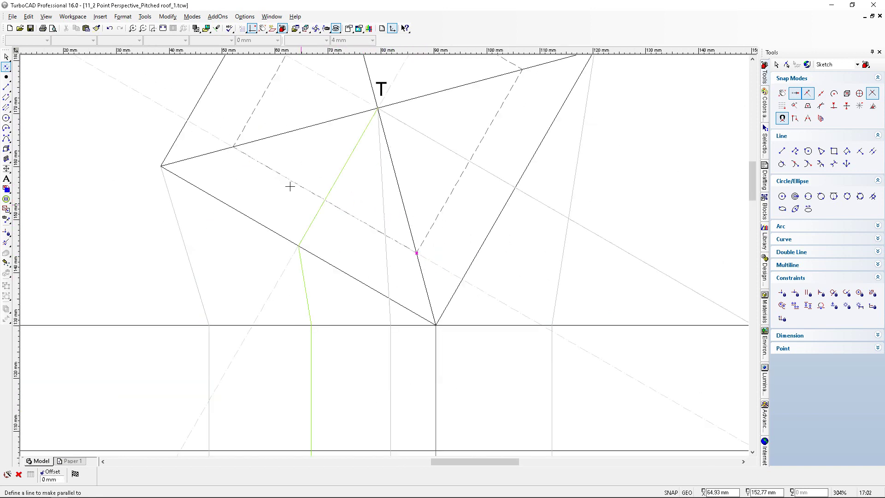
# Step: Set the line colour to Cyan and draw a line along the construction line from the front wall corner to PP
pyautogui.click(6, 87)
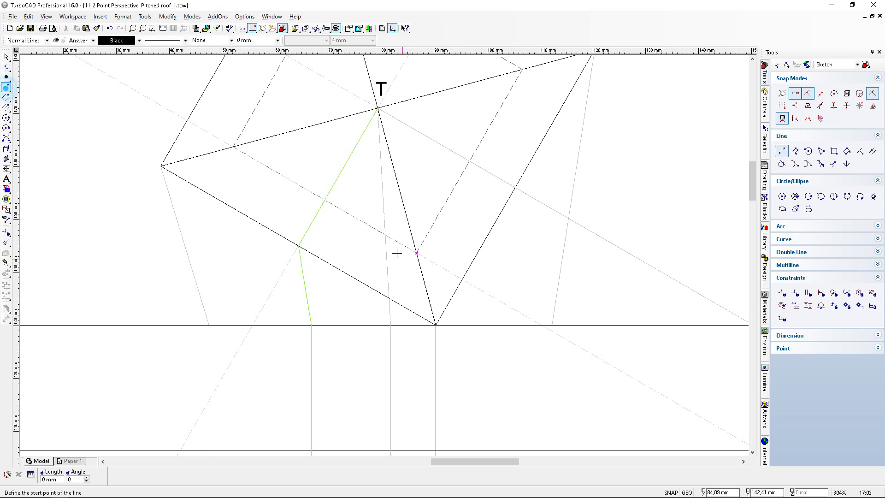
pyautogui.click(138, 40)
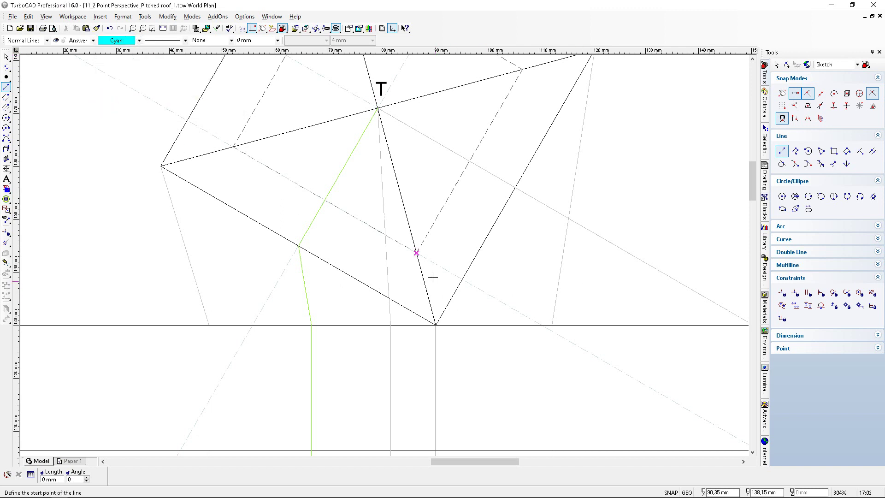
pyautogui.click(416, 252)
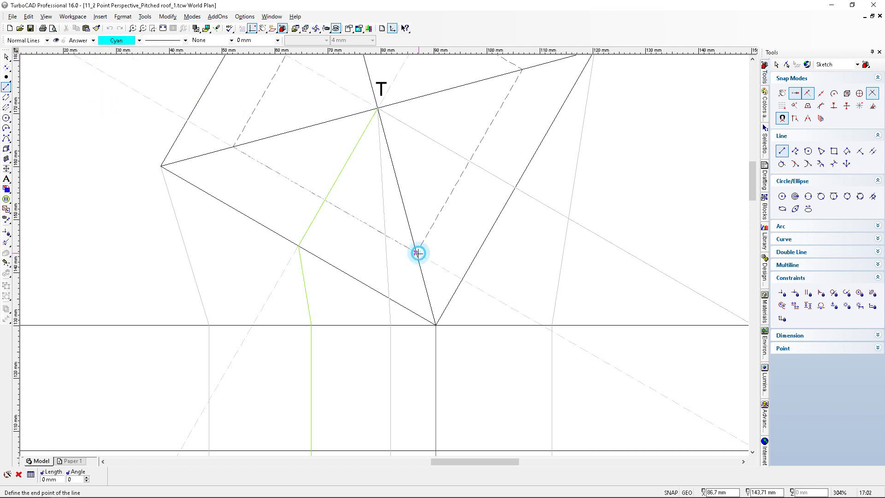
pyautogui.click(548, 335)
pyautogui.scroll(-2, 386, 253)
pyautogui.scroll(2, 385, 256)
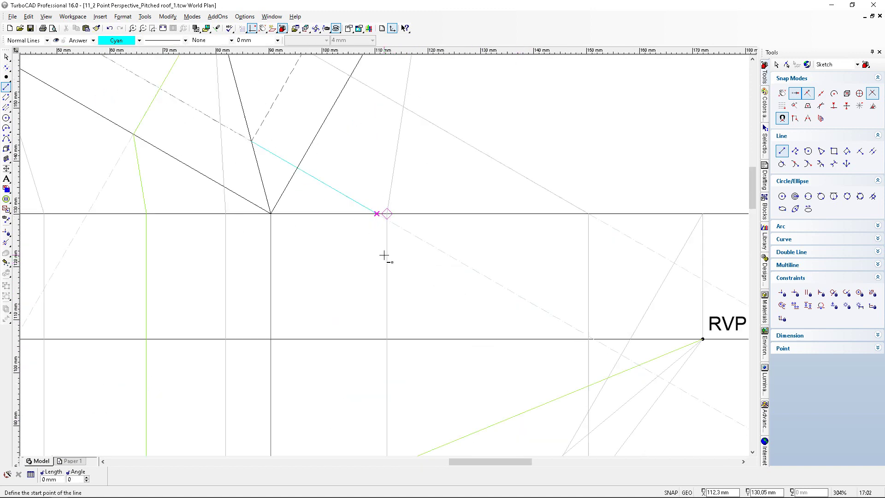
# Step: Draw a vertical cyan line from the cyan line's end on PP straight down to GL
pyautogui.click(376, 214)
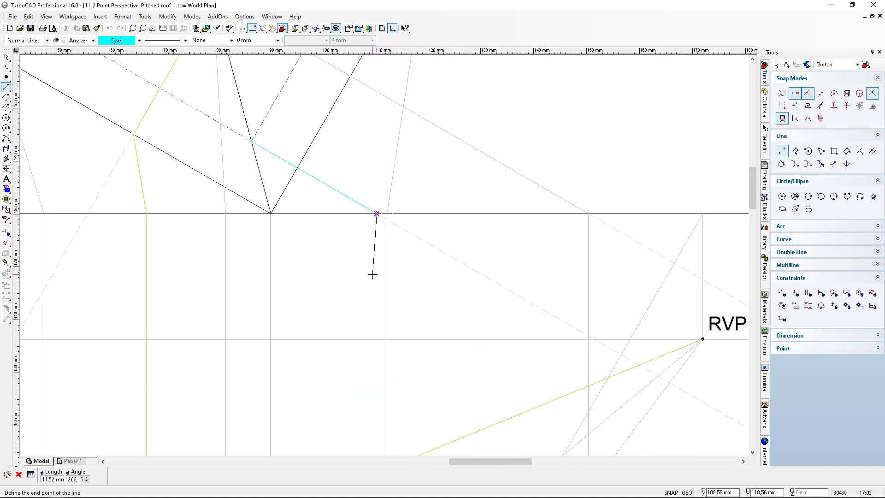
pyautogui.scroll(-1, 375, 275)
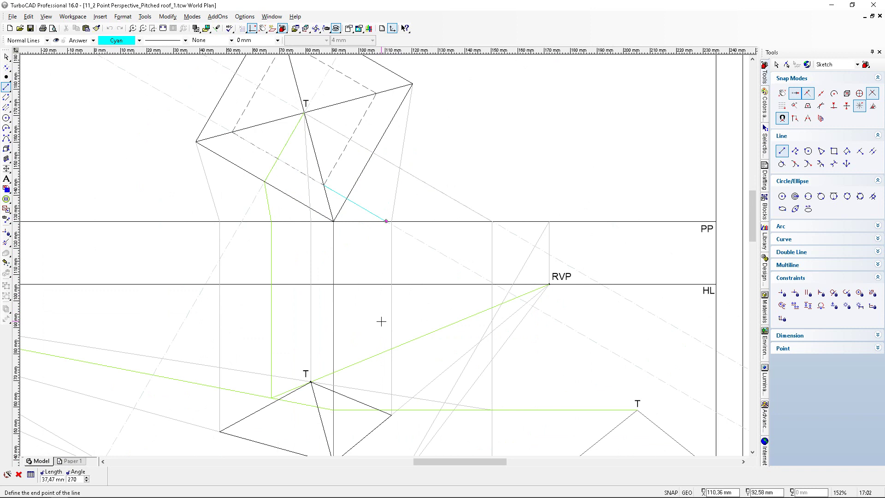
pyautogui.scroll(-1, 381, 320)
pyautogui.scroll(1, 393, 436)
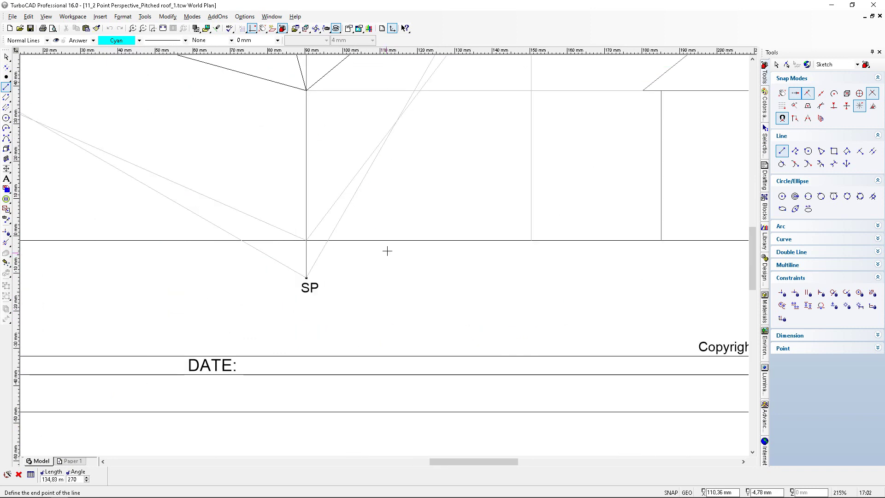
pyautogui.click(532, 241)
pyautogui.scroll(-2, 389, 237)
pyautogui.scroll(1, 386, 236)
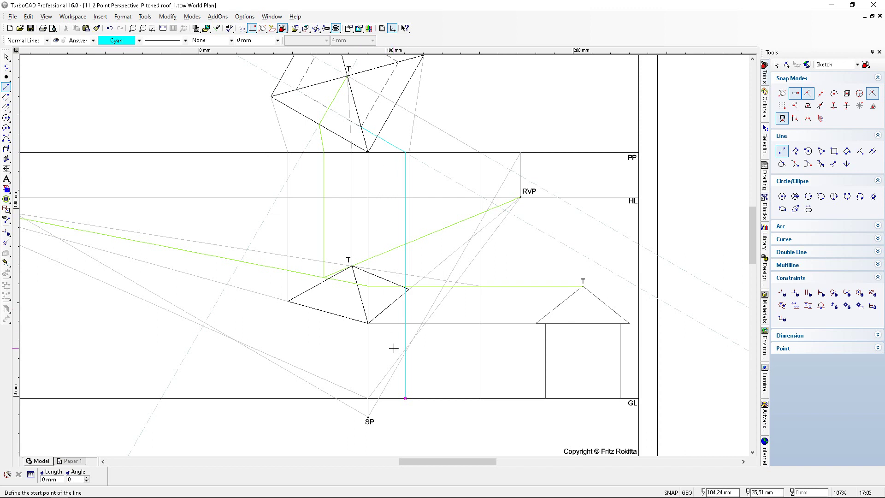
# Step: Draw a cyan line from the foot of the vertical cyan line on GL to LVP
pyautogui.scroll(1, 373, 350)
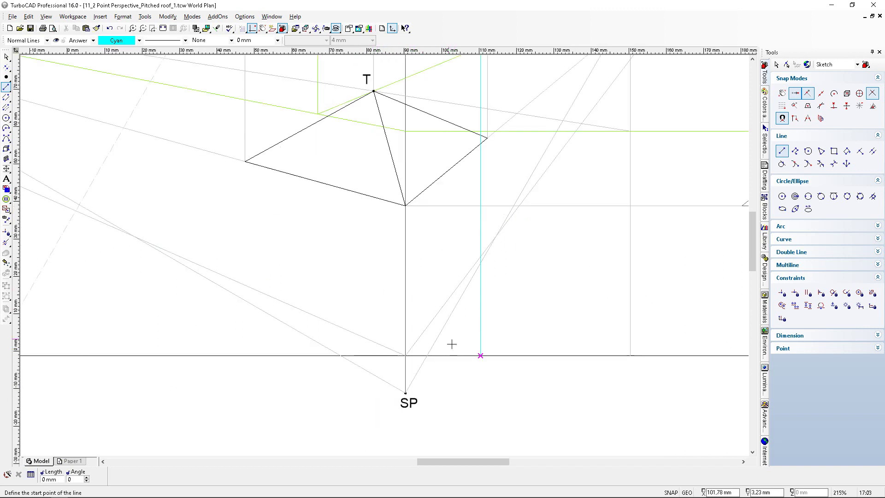
pyautogui.scroll(1, 450, 346)
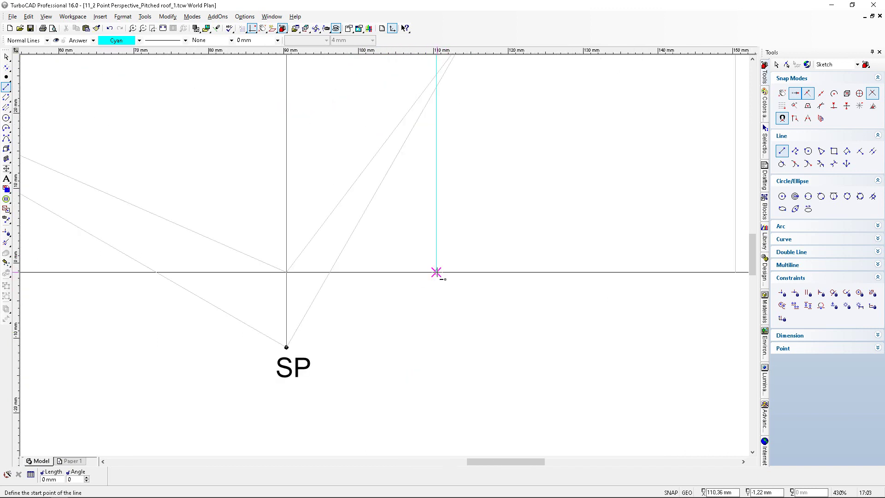
pyautogui.click(436, 272)
pyautogui.scroll(-2, 381, 251)
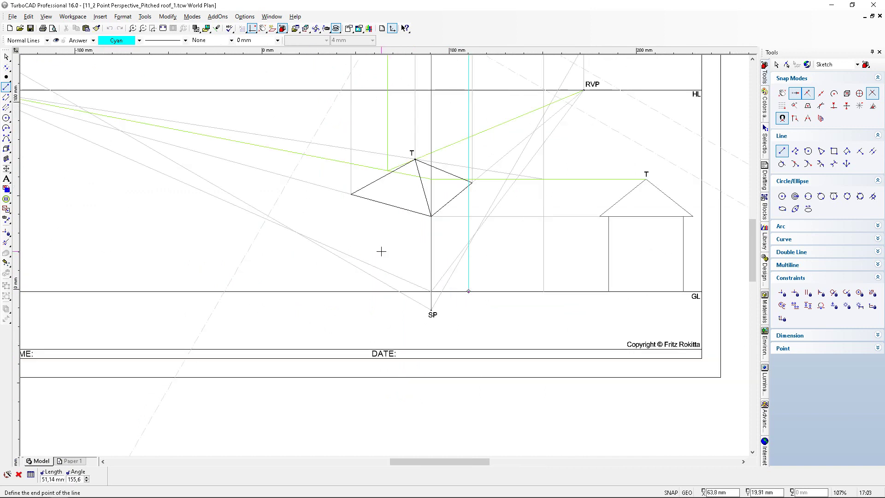
pyautogui.scroll(-1, 379, 246)
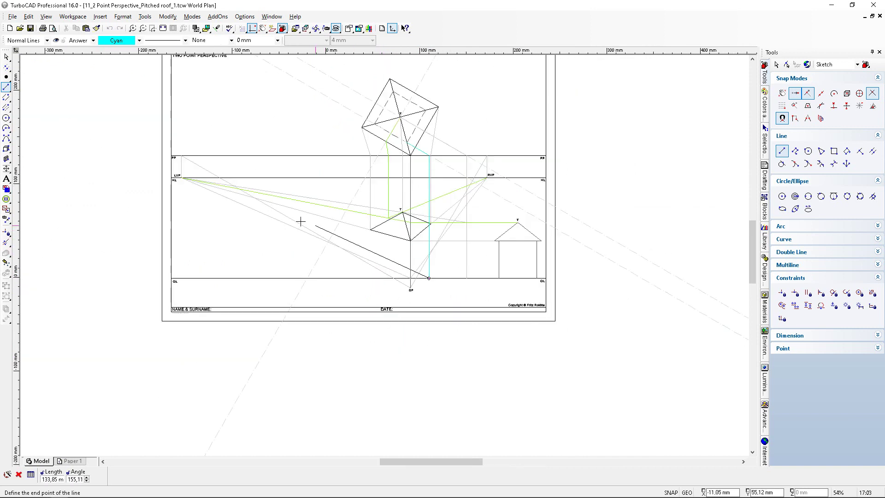
pyautogui.scroll(3, 195, 189)
pyautogui.scroll(2, 391, 246)
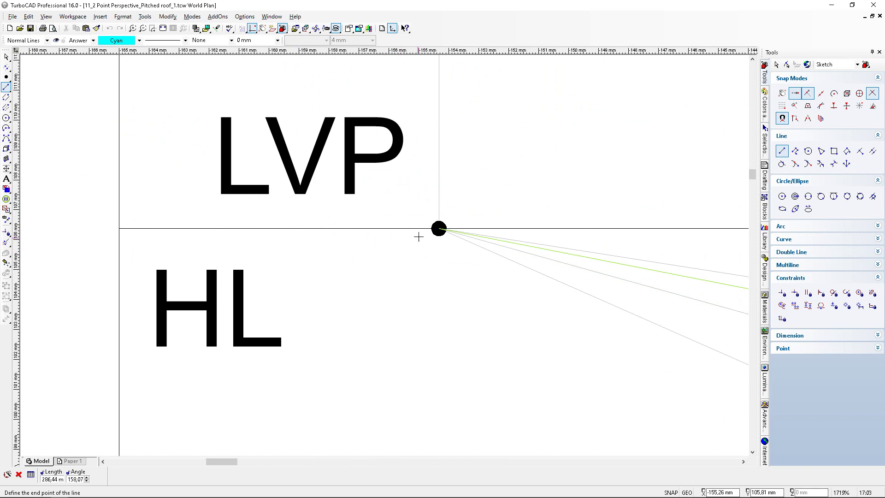
pyautogui.click(438, 229)
# Step: Examine the cyan line to LVP in the perspective and the front corner of the dashed wall outline in plan
pyautogui.scroll(-6, 384, 255)
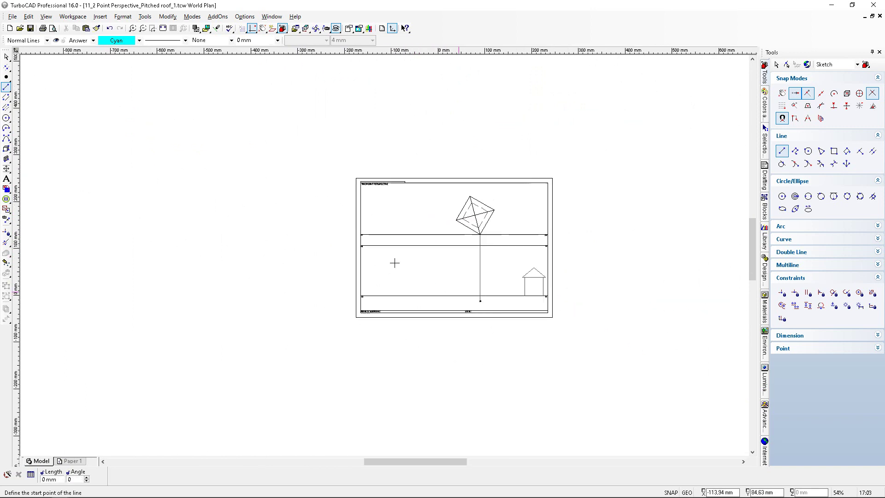
pyautogui.scroll(3, 385, 255)
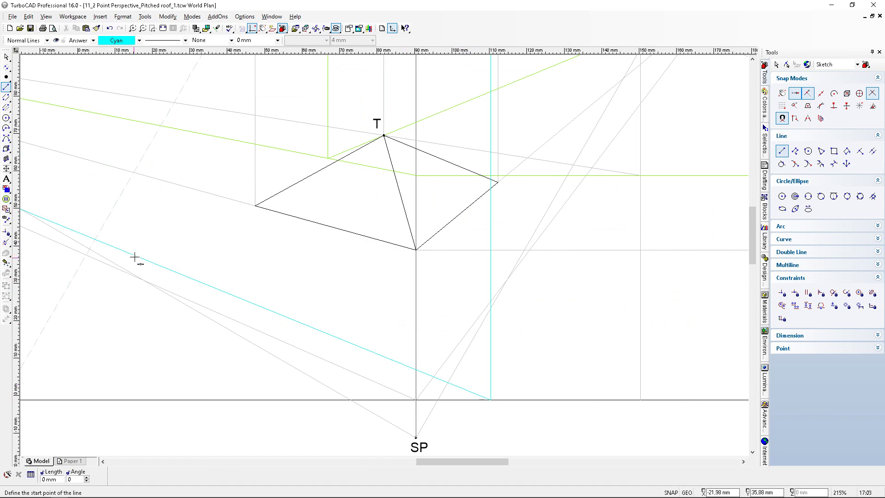
pyautogui.scroll(-4, 431, 368)
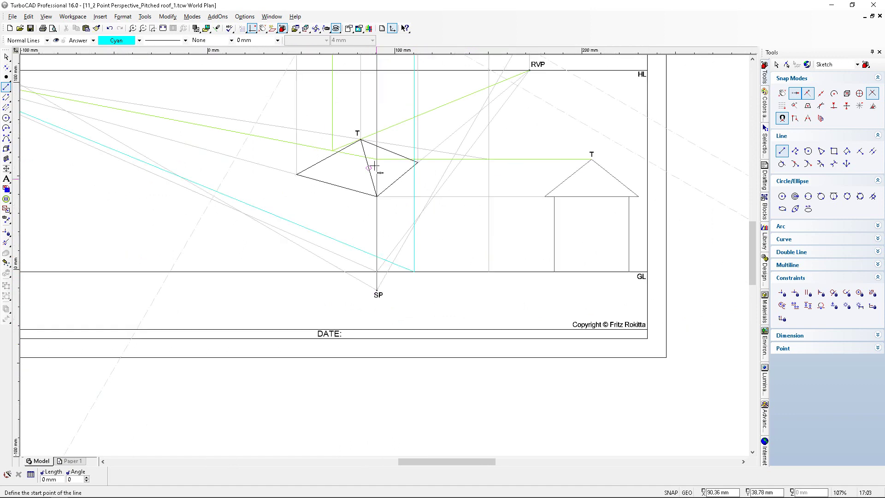
pyautogui.scroll(4, 382, 240)
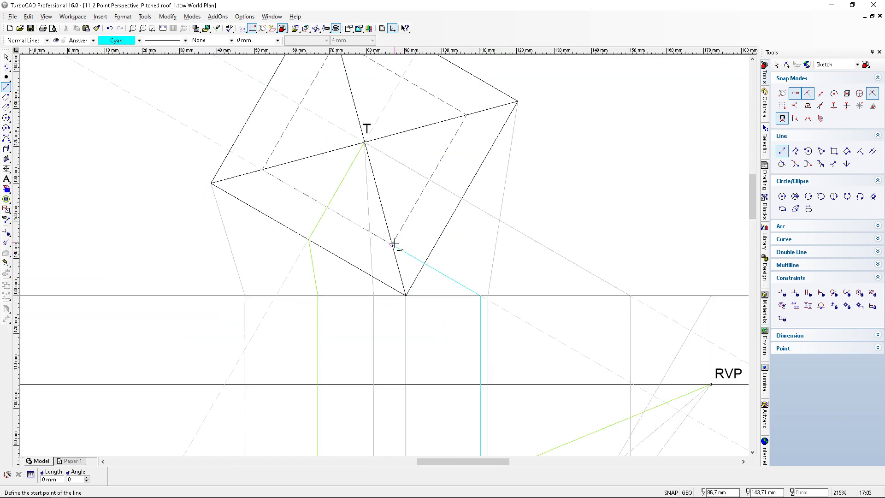
pyautogui.scroll(-4, 390, 245)
pyautogui.scroll(6, 385, 253)
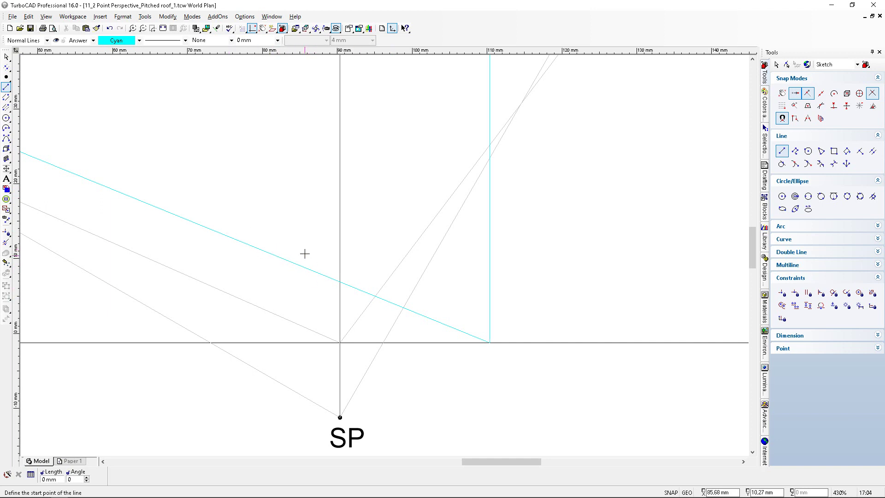
pyautogui.scroll(-4, 304, 253)
pyautogui.scroll(3, 387, 206)
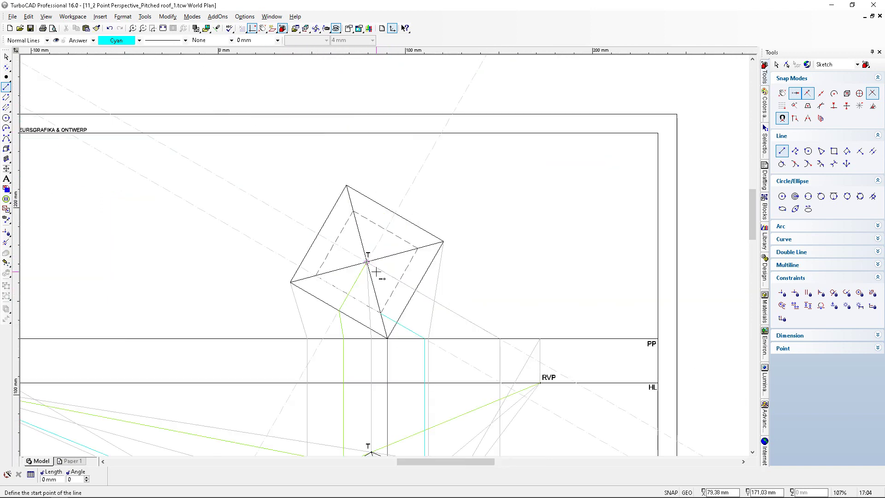
# Step: Draw a cyan line from the front corner of the dashed wall outline in plan to SP
pyautogui.scroll(5, 386, 291)
pyautogui.scroll(3, 435, 366)
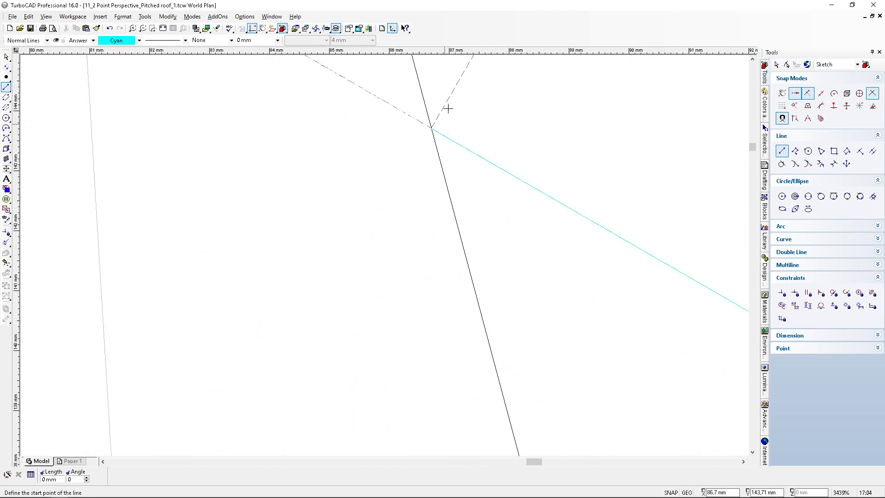
pyautogui.click(431, 132)
pyautogui.scroll(-9, 397, 295)
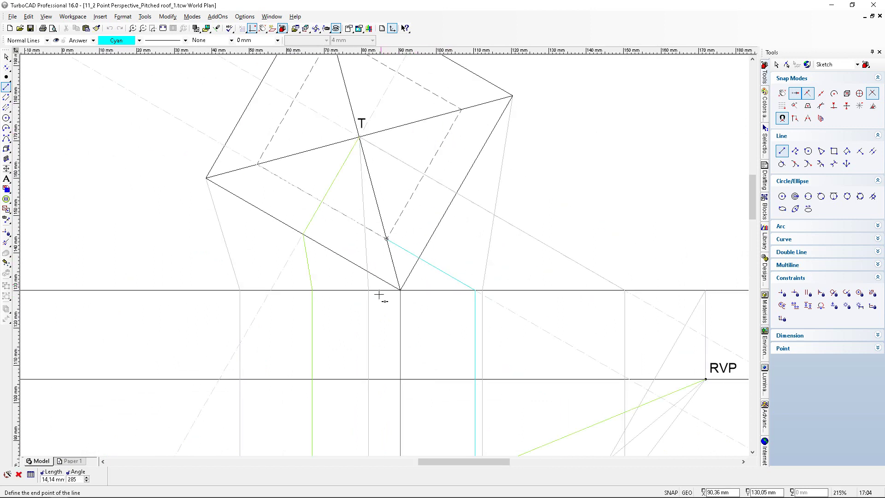
pyautogui.scroll(7, 382, 380)
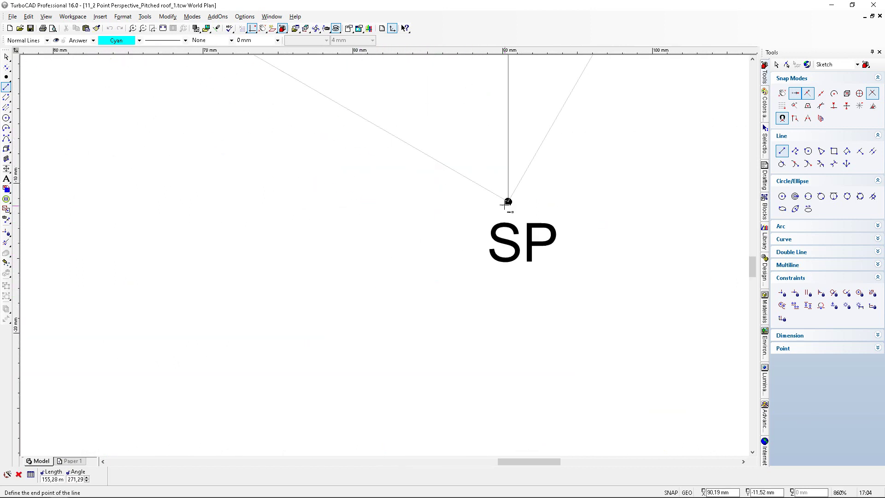
pyautogui.scroll(2, 505, 205)
pyautogui.click(400, 250)
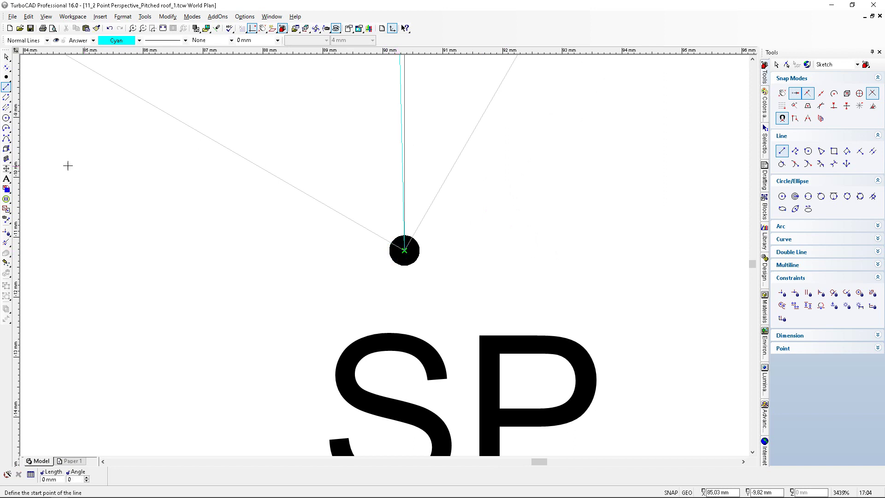
# Step: Shorten the cyan sight line from the front wall corner to SP so that it ends on PP
pyautogui.click(7, 245)
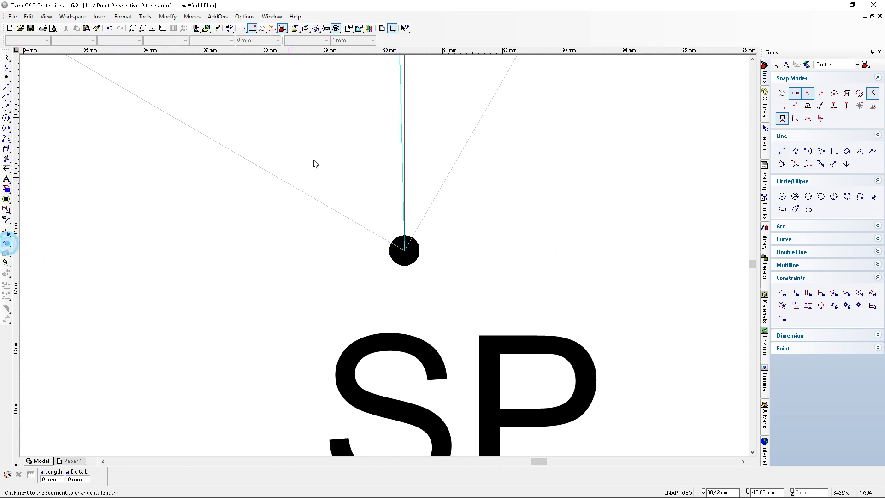
pyautogui.click(398, 97)
pyautogui.scroll(-3, 387, 260)
pyautogui.scroll(-5, 386, 259)
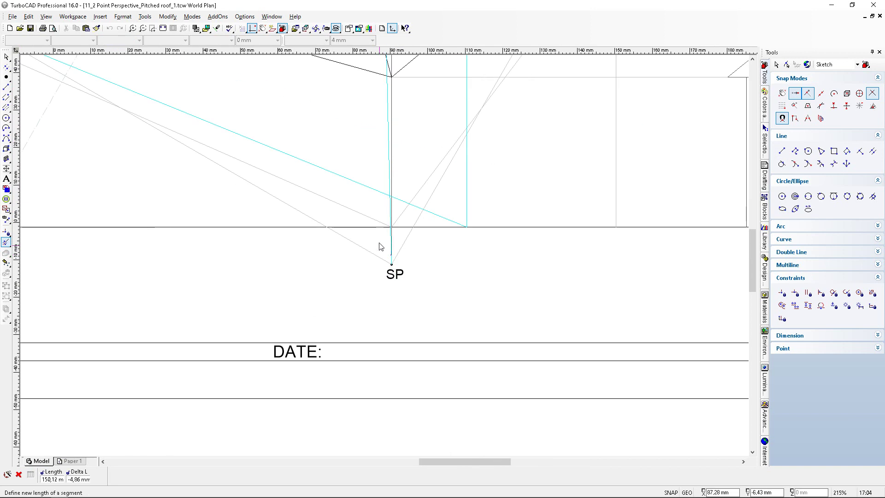
pyautogui.scroll(4, 383, 246)
pyautogui.click(405, 228)
# Step: Draw a vertical cyan line from the shortened sight line's end on PP down to just below the cyan line to LVP
pyautogui.click(7, 88)
pyautogui.click(7, 89)
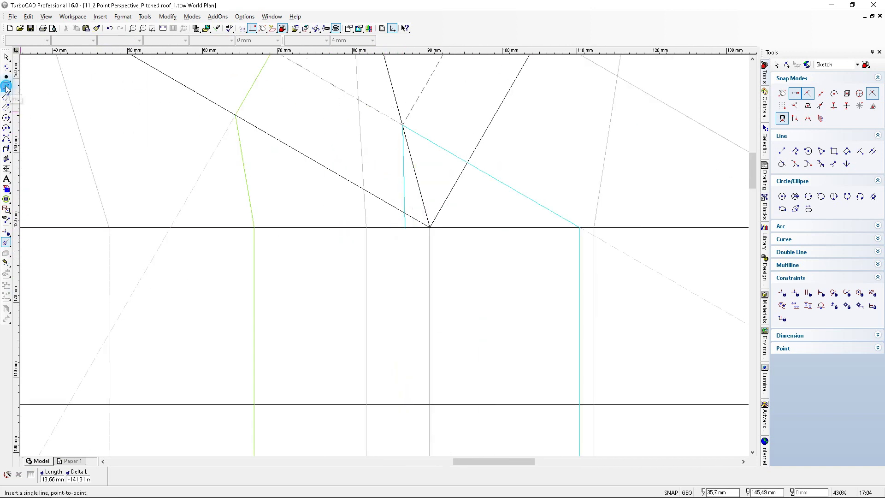
pyautogui.click(410, 235)
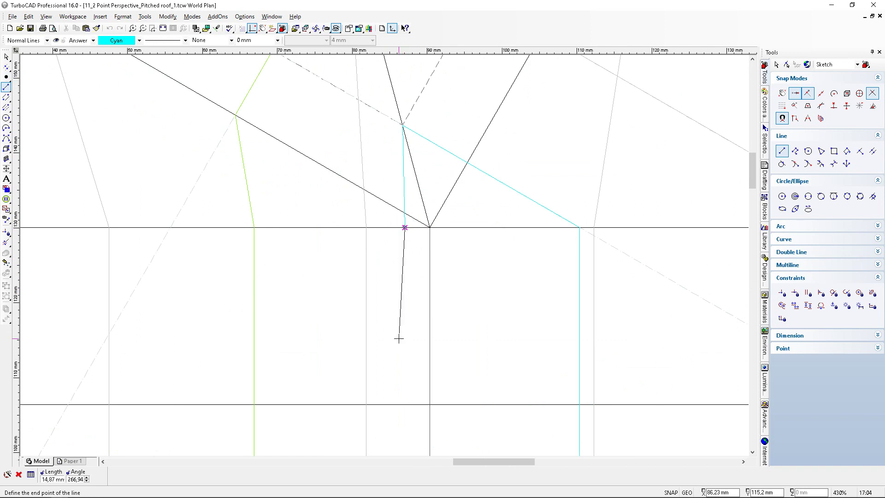
pyautogui.scroll(-3, 399, 361)
pyautogui.scroll(-2, 368, 402)
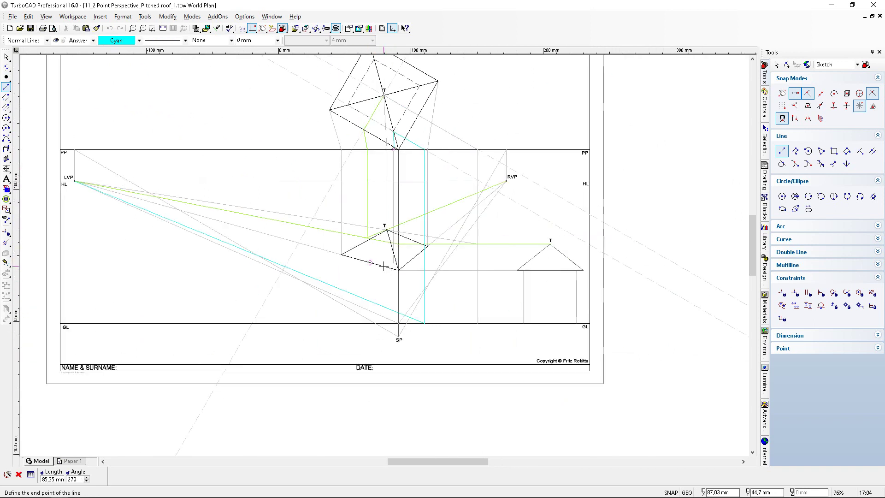
pyautogui.scroll(5, 383, 286)
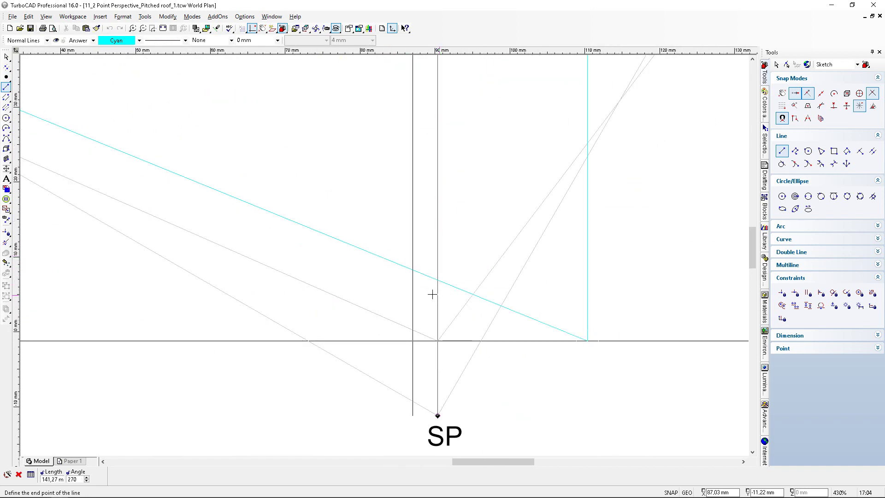
pyautogui.scroll(4, 385, 255)
pyautogui.click(386, 250)
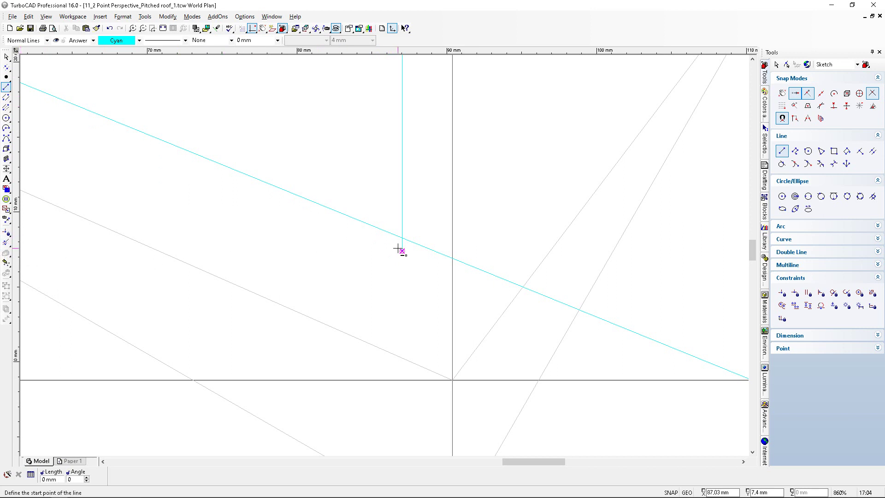
# Step: Shorten the new vertical cyan line so that it ends on the cyan line to LVP
pyautogui.click(6, 241)
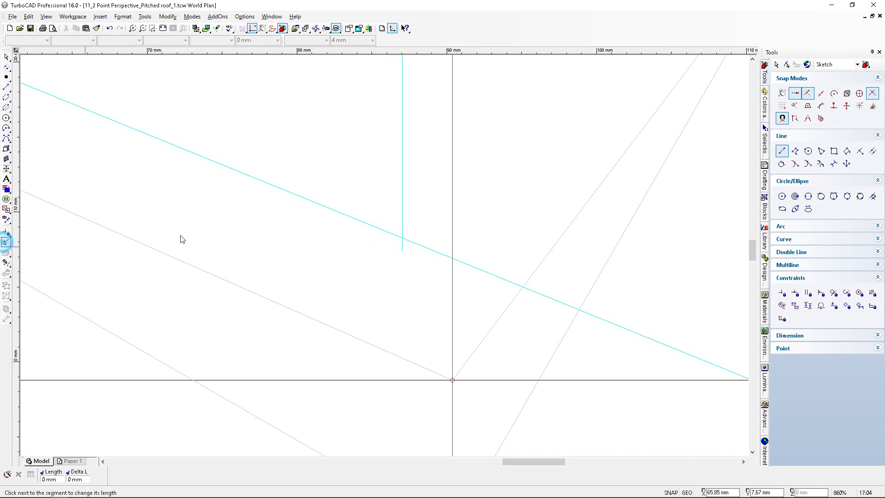
pyautogui.click(403, 247)
pyautogui.click(403, 242)
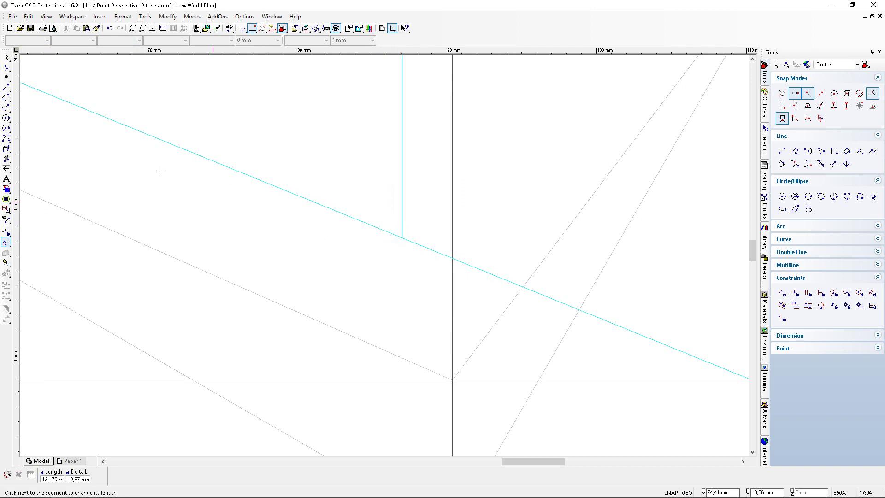
# Step: Mark the vertical line's foot on the cyan LVP line and the front wall corner in plan with black points
pyautogui.click(6, 76)
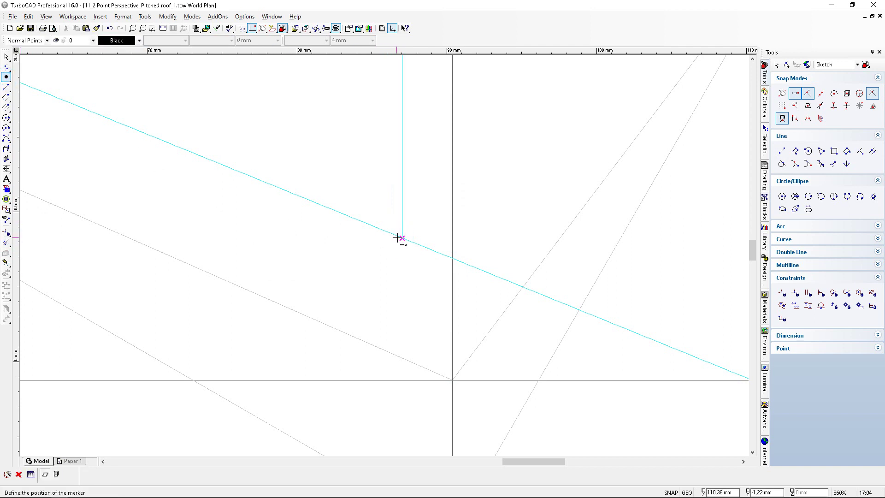
pyautogui.click(403, 239)
pyautogui.scroll(-5, 383, 253)
pyautogui.scroll(2, 384, 255)
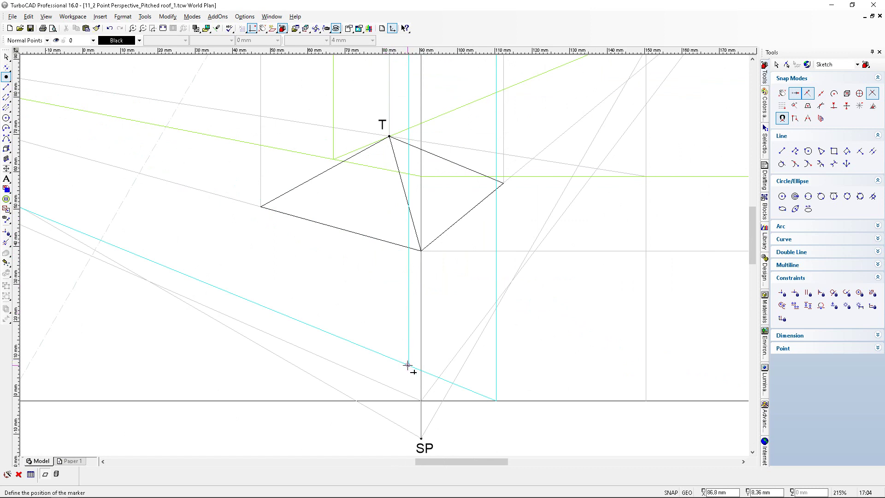
pyautogui.scroll(-1, 410, 367)
pyautogui.scroll(-1, 382, 203)
pyautogui.scroll(3, 380, 205)
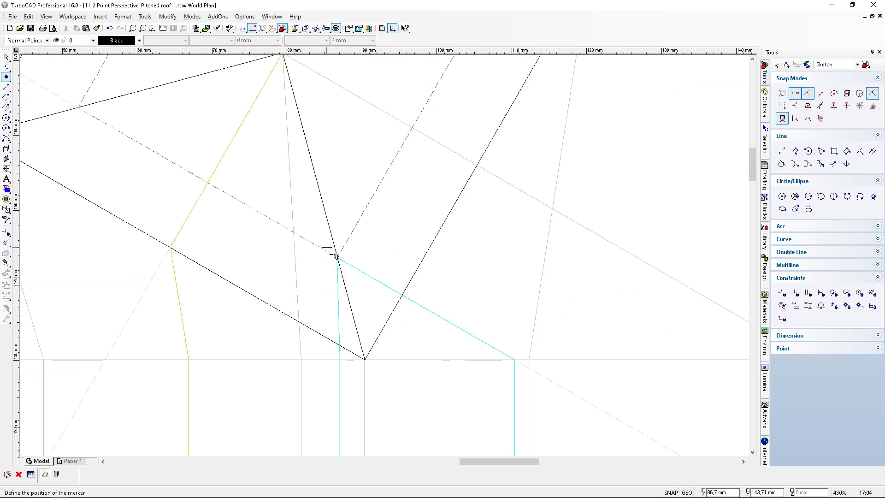
pyautogui.click(336, 257)
pyautogui.scroll(-2, 382, 256)
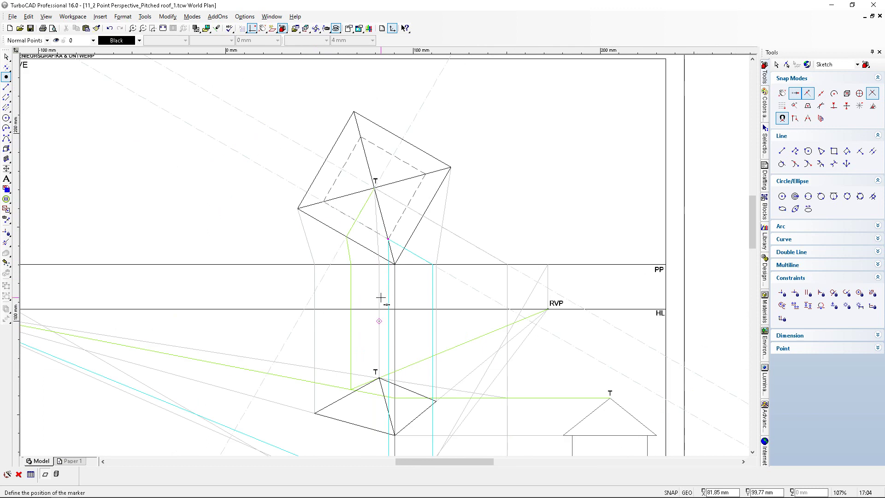
# Step: Draw a cyan line from the marked foot of the front wall corner in the perspective to RVP
pyautogui.scroll(-2, 382, 397)
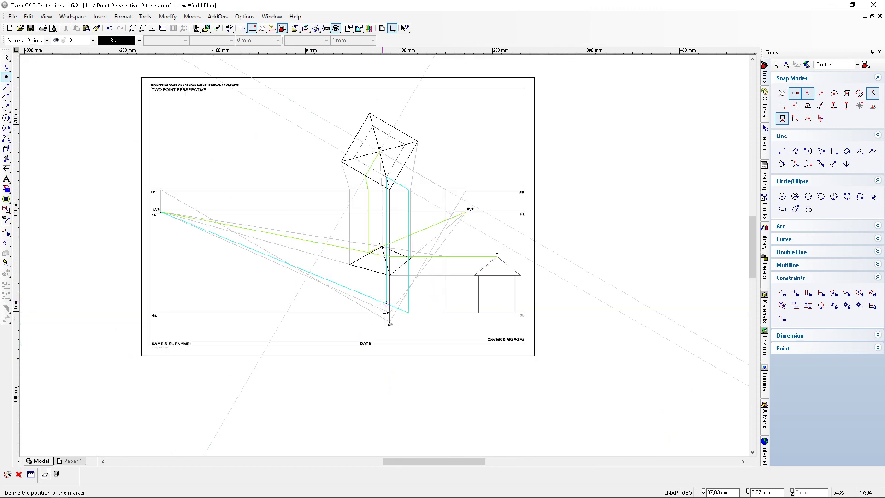
pyautogui.scroll(3, 381, 306)
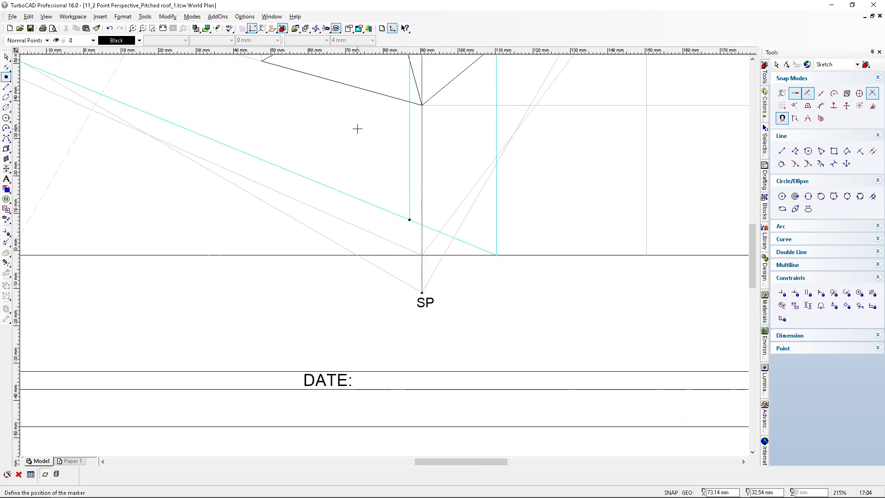
pyautogui.click(7, 88)
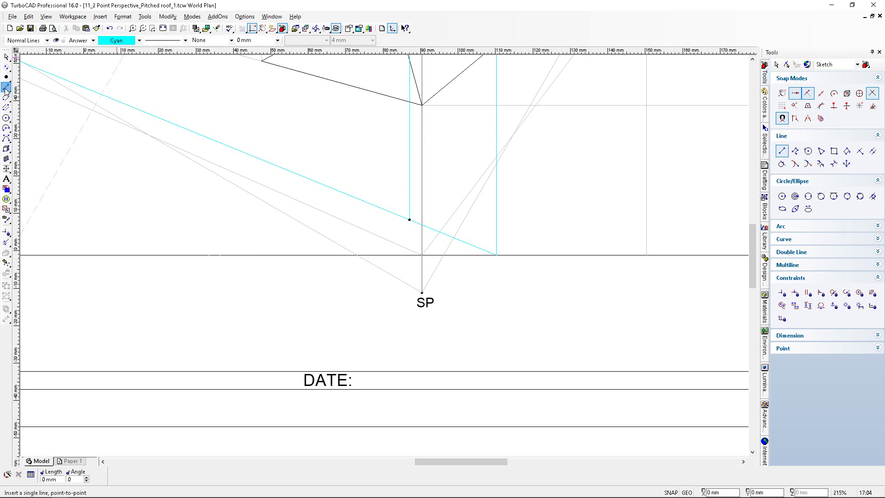
pyautogui.scroll(5, 458, 244)
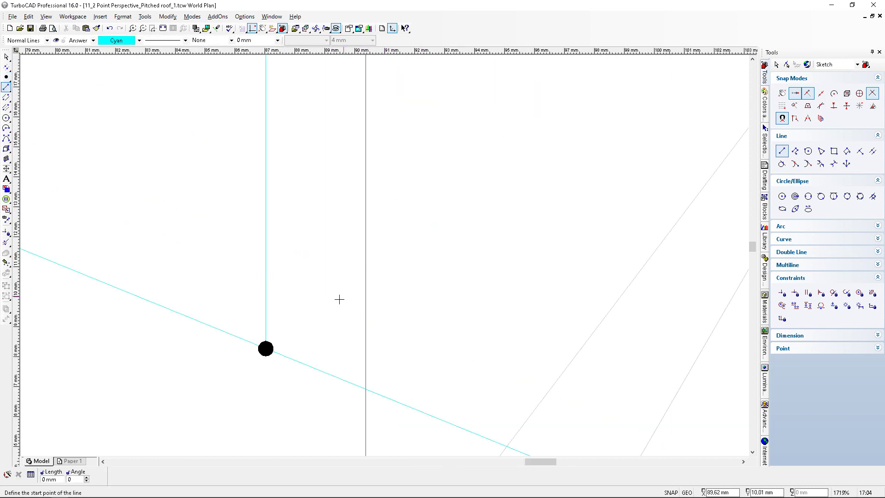
pyautogui.click(276, 353)
pyautogui.scroll(-5, 387, 253)
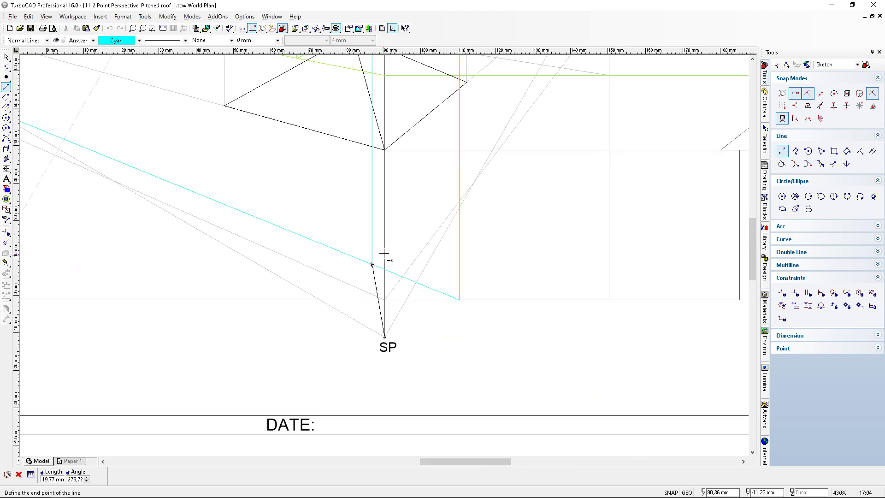
pyautogui.scroll(-2, 430, 188)
pyautogui.scroll(5, 525, 164)
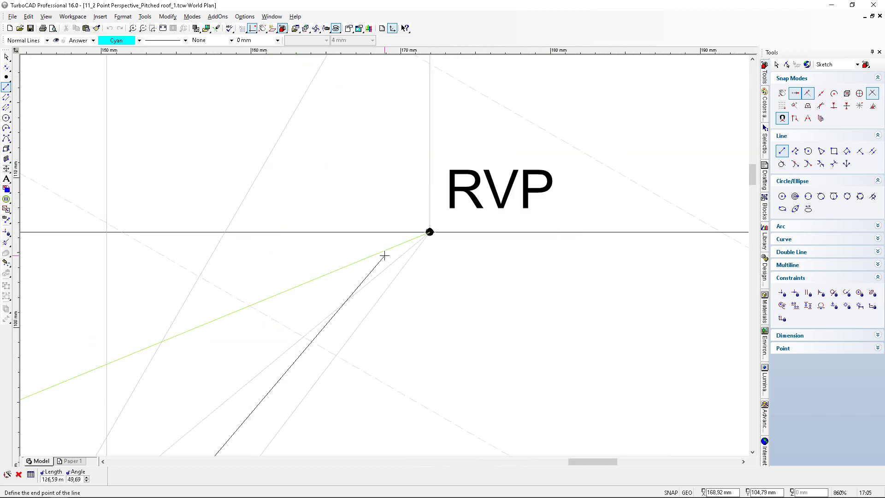
pyautogui.scroll(2, 413, 250)
pyautogui.click(410, 253)
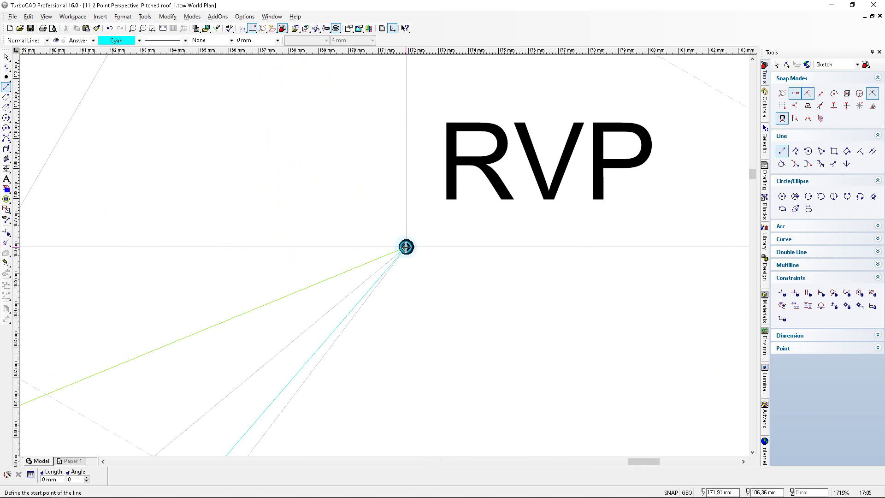
# Step: Draw a cyan sight line from the right-hand corner of the dashed wall outline in plan to SP
pyautogui.scroll(-5, 384, 257)
pyautogui.scroll(-7, 384, 256)
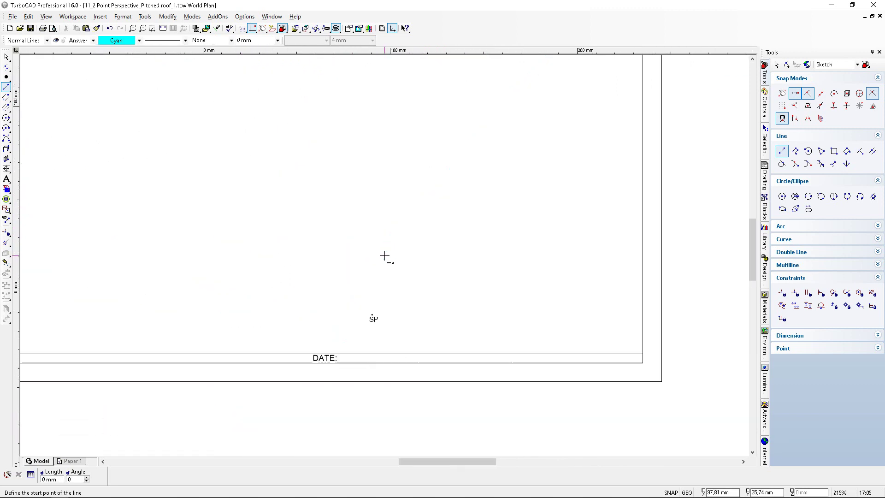
pyautogui.scroll(-2, 363, 192)
pyautogui.scroll(5, 385, 251)
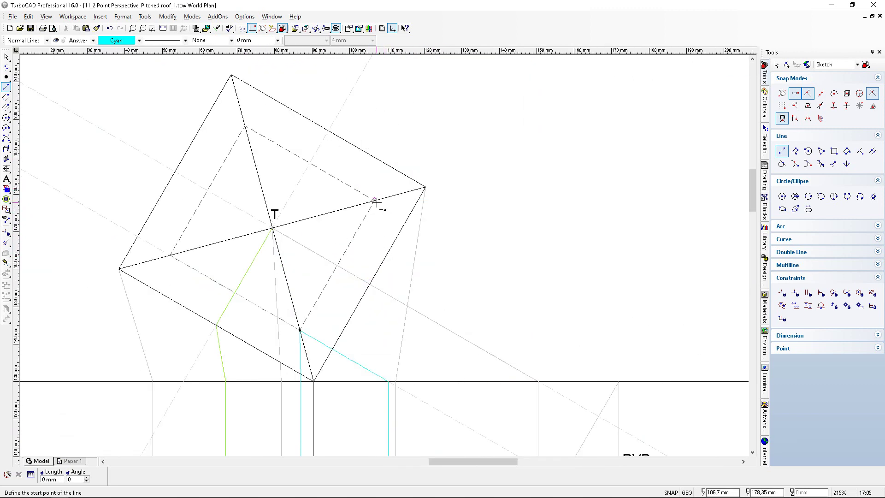
pyautogui.scroll(3, 384, 255)
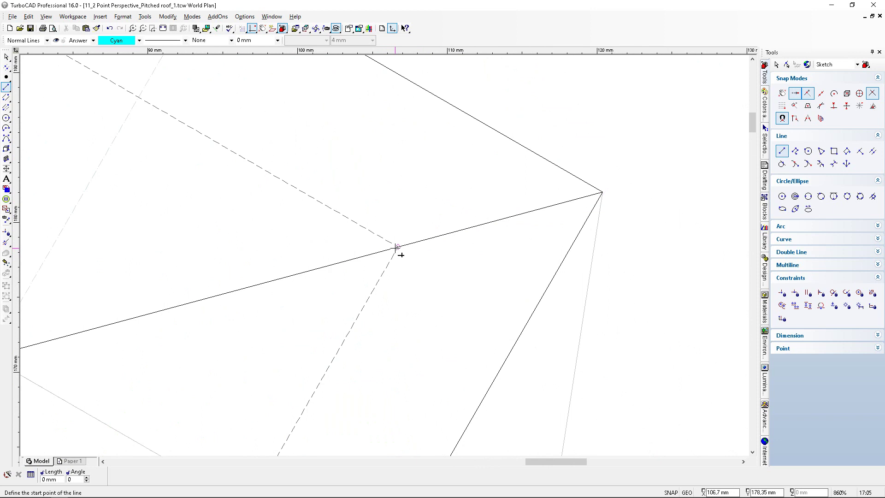
pyautogui.scroll(-4, 415, 244)
pyautogui.scroll(-3, 421, 278)
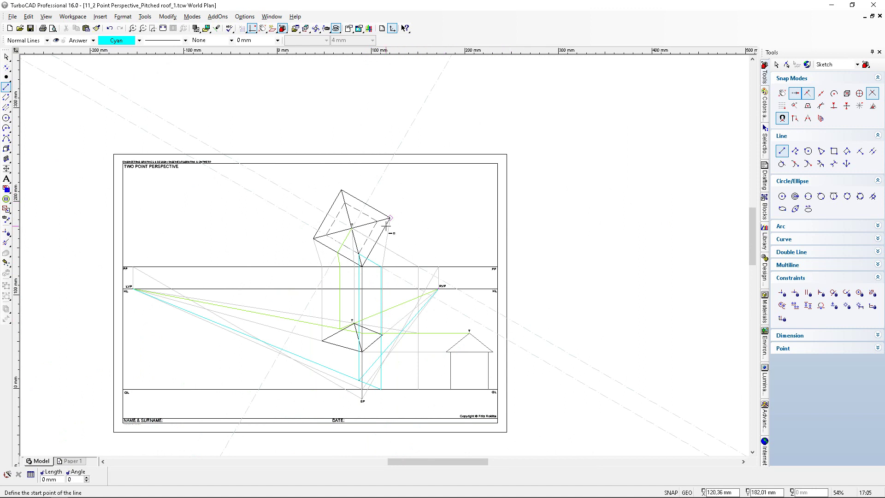
pyautogui.scroll(5, 436, 250)
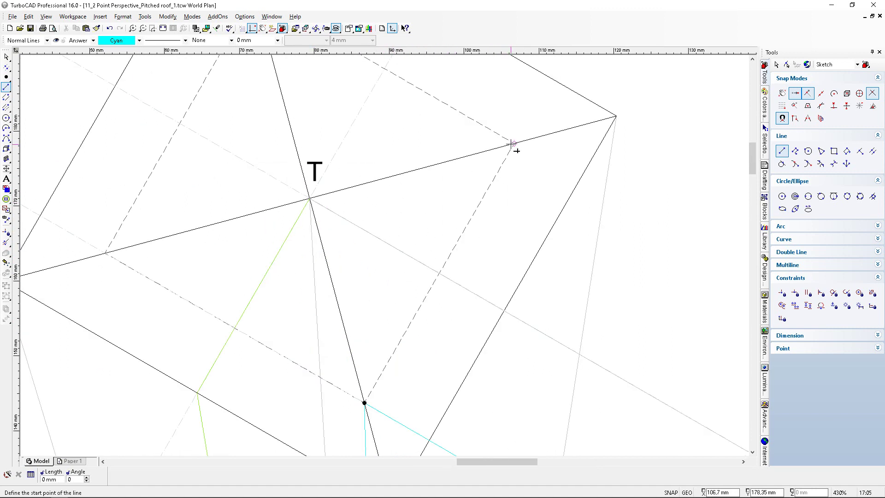
pyautogui.scroll(3, 513, 143)
pyautogui.click(395, 254)
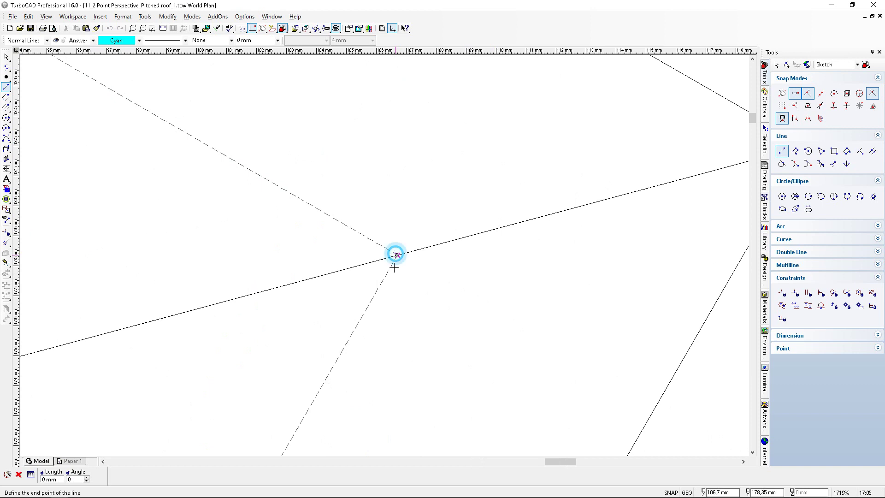
pyautogui.scroll(-6, 387, 258)
pyautogui.scroll(-2, 369, 367)
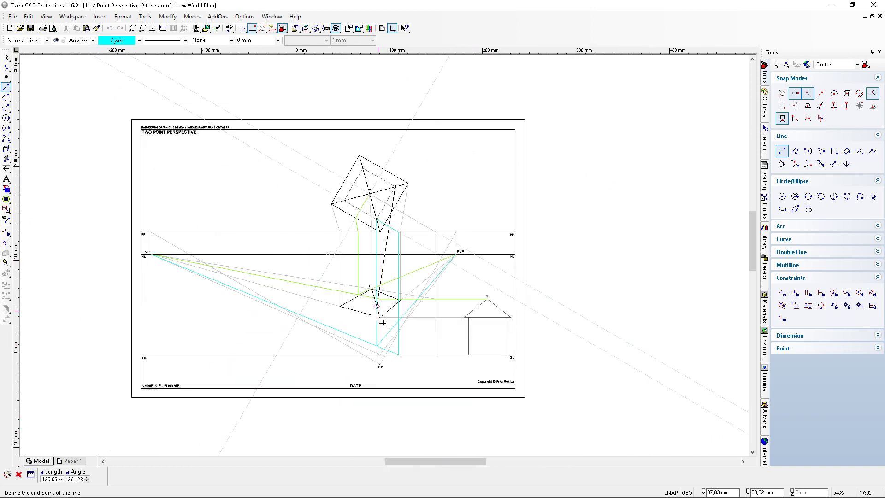
pyautogui.scroll(7, 376, 371)
pyautogui.scroll(3, 377, 261)
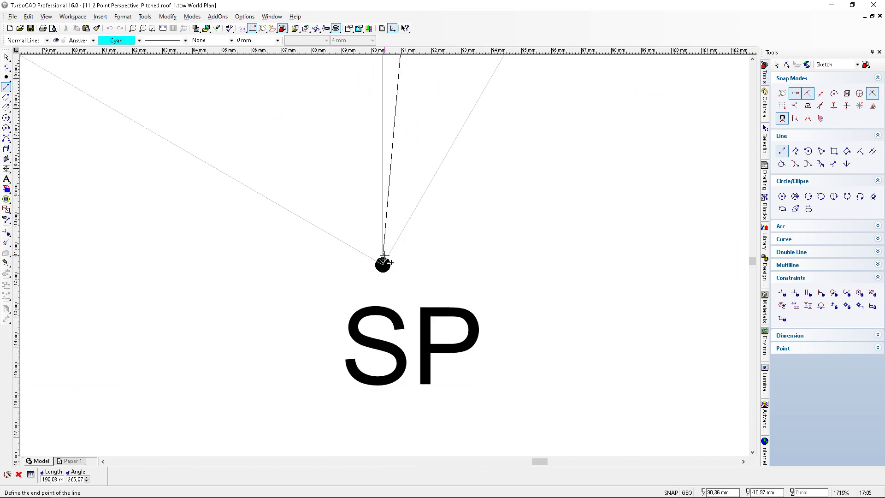
pyautogui.click(358, 248)
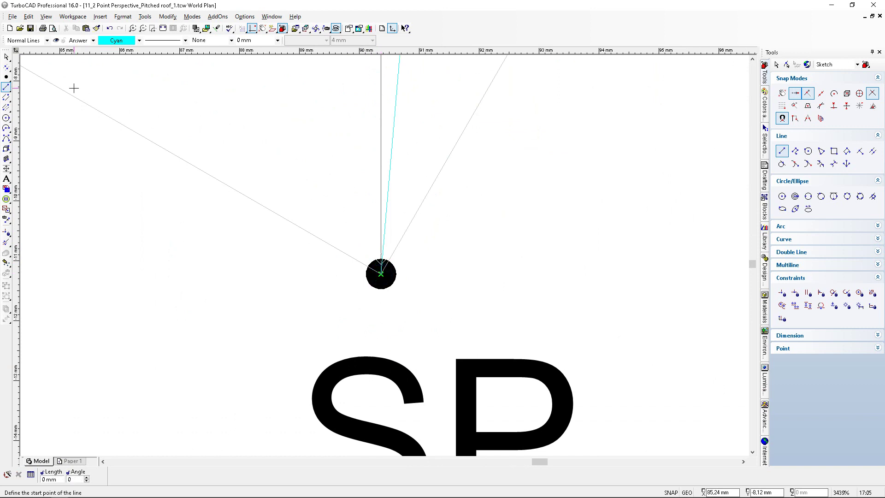
# Step: Shorten the right-hand wall corner's cyan sight line so that it ends on PP
pyautogui.click(6, 242)
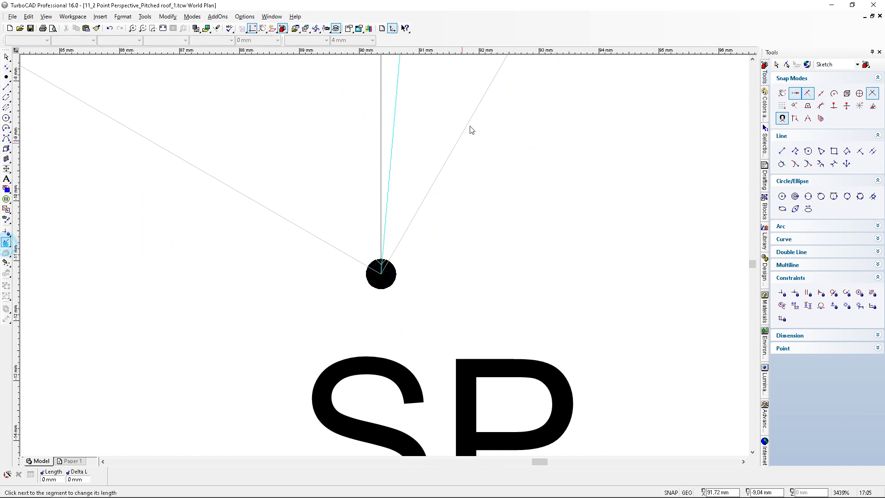
pyautogui.click(392, 153)
pyautogui.scroll(-9, 393, 150)
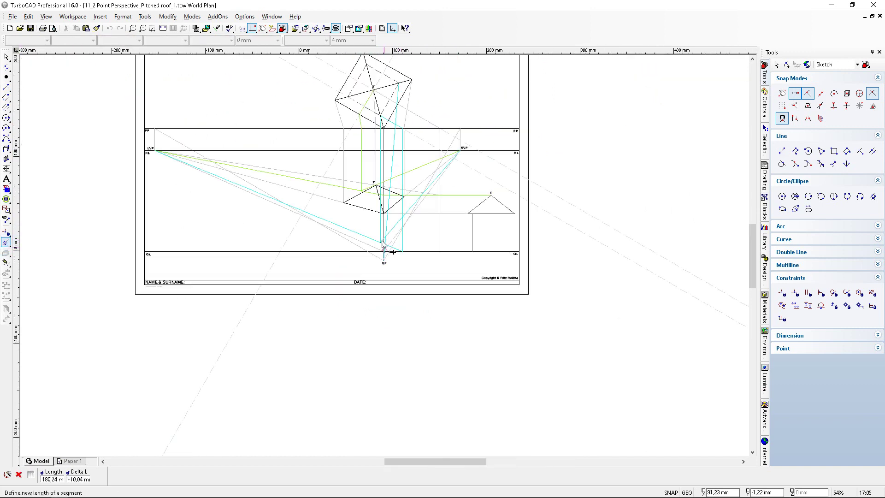
pyautogui.scroll(5, 395, 133)
pyautogui.click(399, 274)
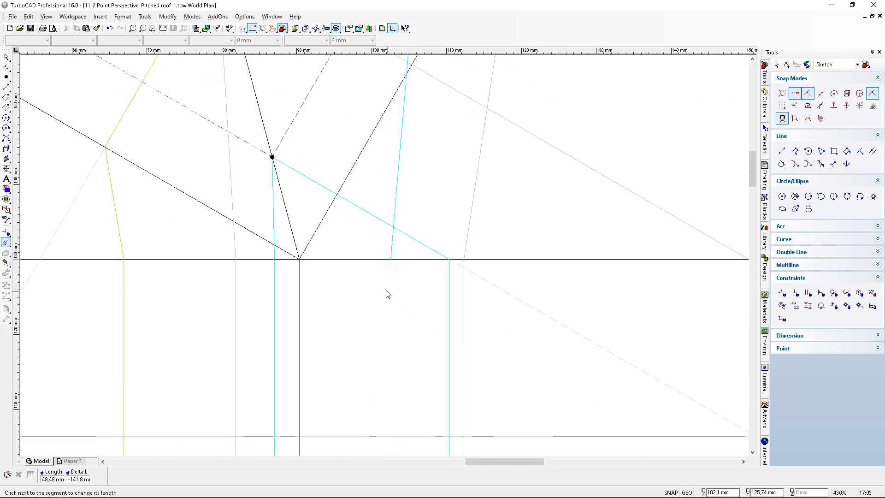
# Step: Draw a vertical cyan line from the right-hand sight line's end on PP down to just below the cyan line to RVP
pyautogui.click(7, 87)
pyautogui.click(388, 259)
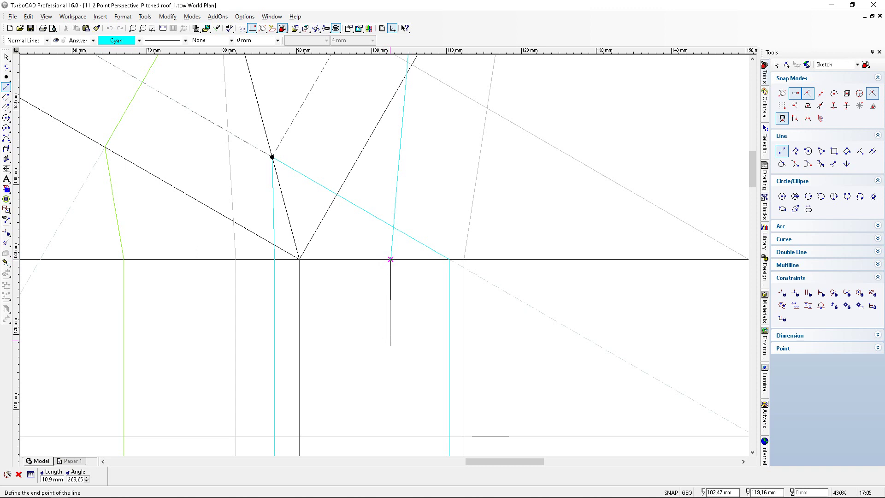
pyautogui.scroll(-4, 383, 256)
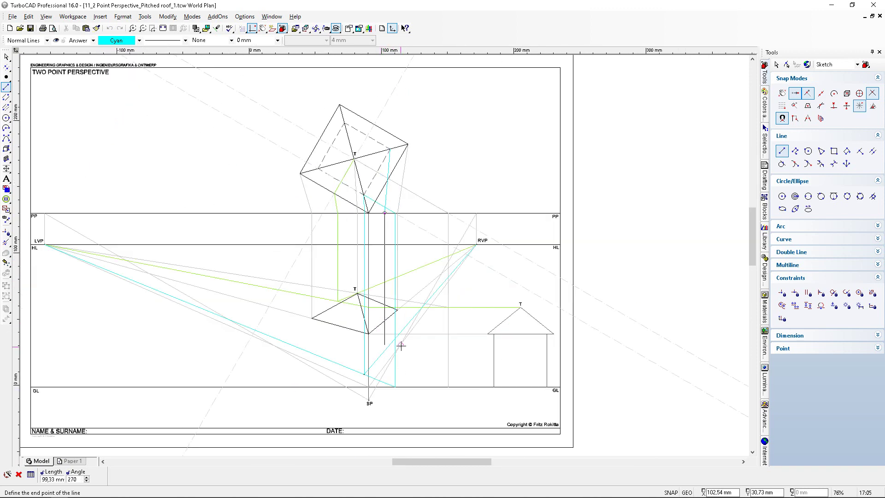
pyautogui.scroll(3, 399, 347)
pyautogui.scroll(1, 380, 242)
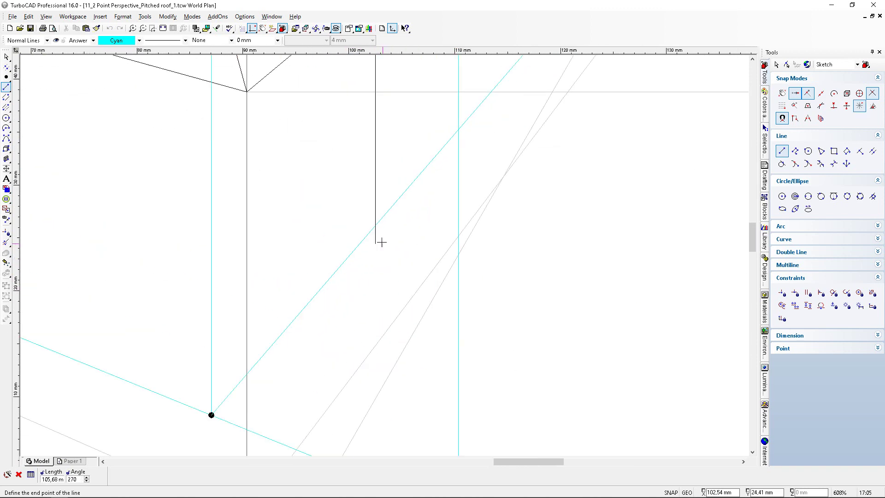
pyautogui.click(376, 235)
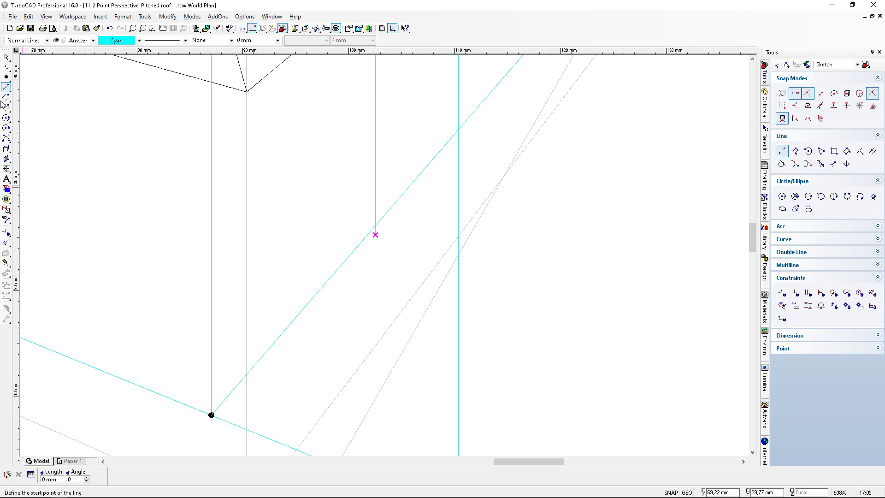
# Step: Shorten the right-hand vertical line to end on the cyan line to RVP and mark its foot with a black point
pyautogui.click(6, 242)
pyautogui.click(377, 238)
pyautogui.click(375, 225)
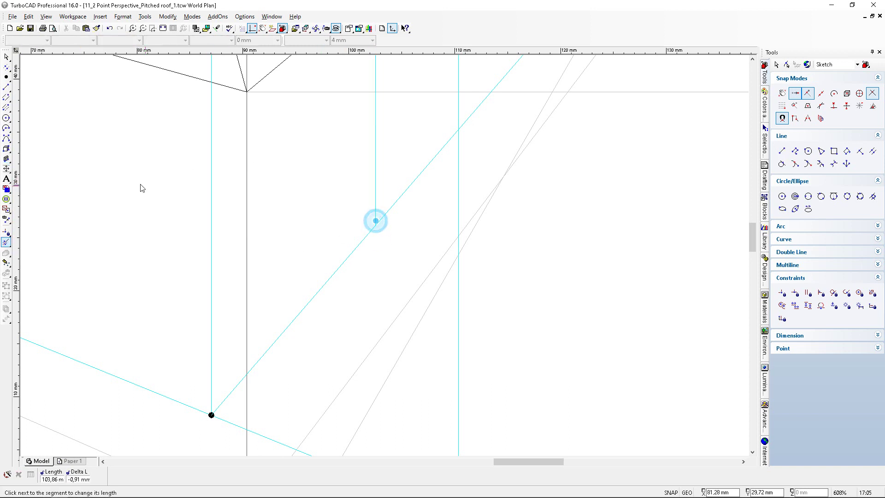
pyautogui.click(6, 77)
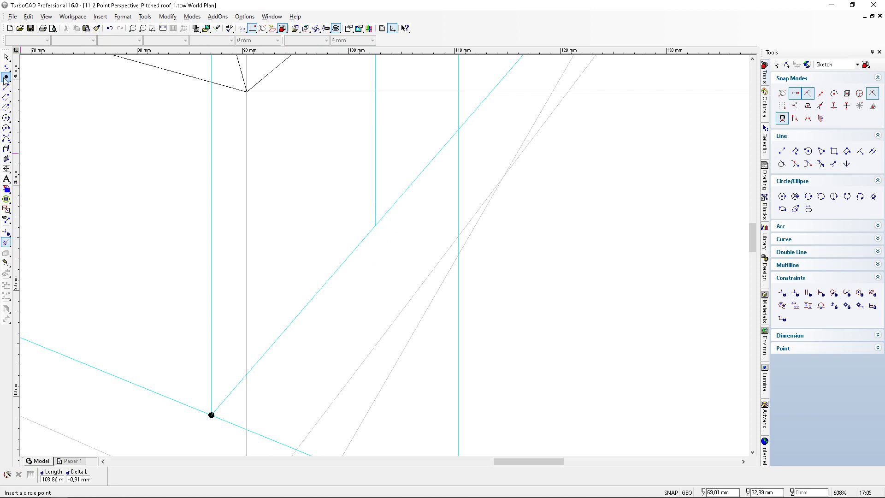
pyautogui.click(375, 225)
pyautogui.scroll(-5, 364, 254)
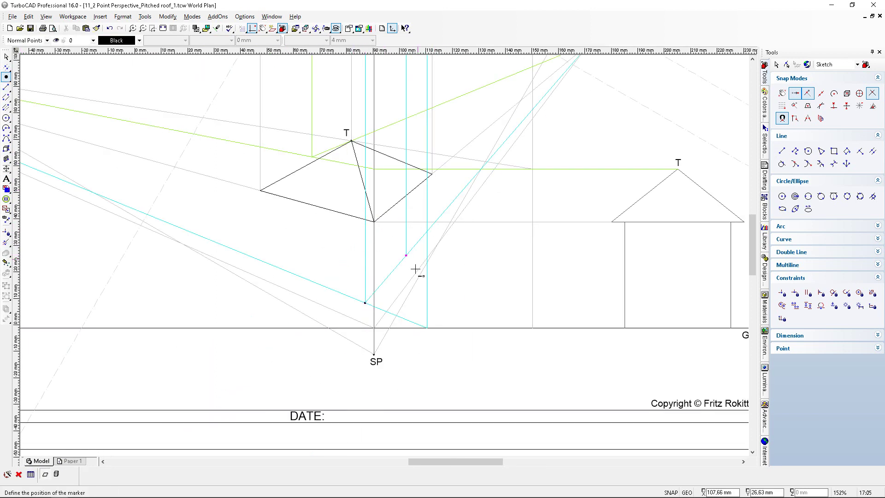
pyautogui.scroll(5, 363, 301)
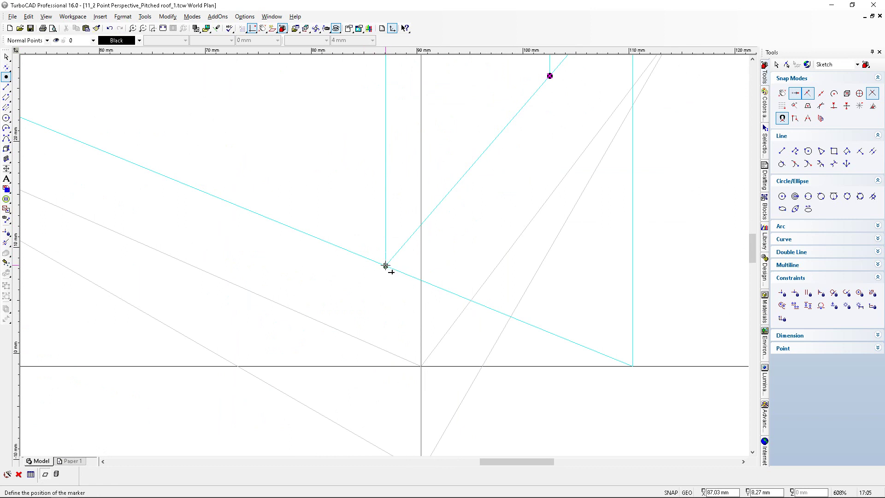
pyautogui.click(550, 76)
# Step: Draw a cyan sight line from the left-hand corner of the dashed wall outline in plan to SP
pyautogui.scroll(-7, 360, 246)
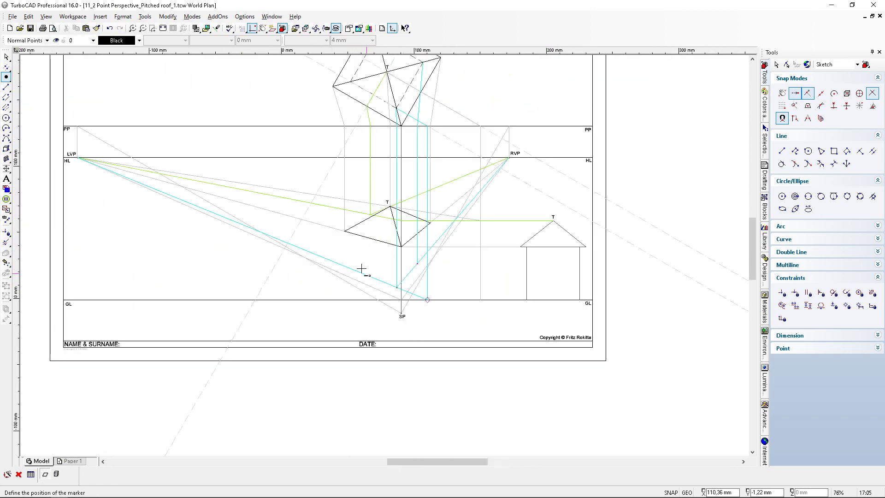
pyautogui.scroll(4, 355, 84)
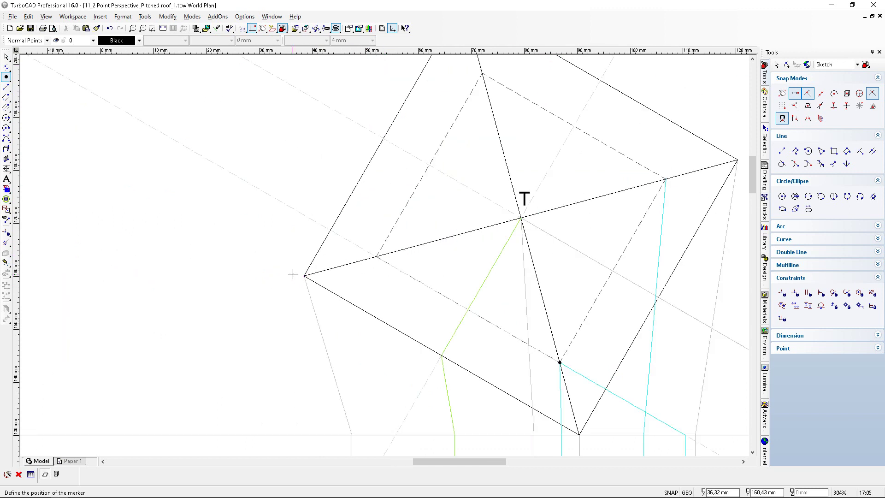
pyautogui.scroll(-4, 434, 375)
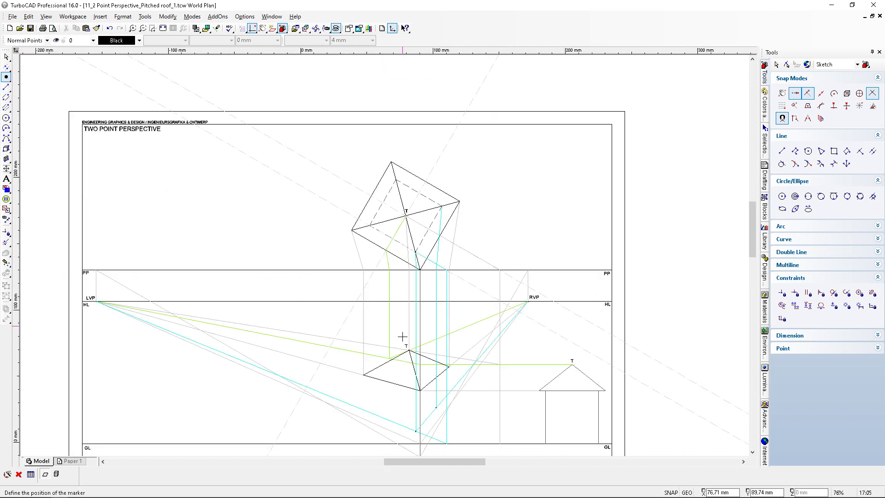
pyautogui.scroll(4, 401, 340)
pyautogui.scroll(-2, 338, 360)
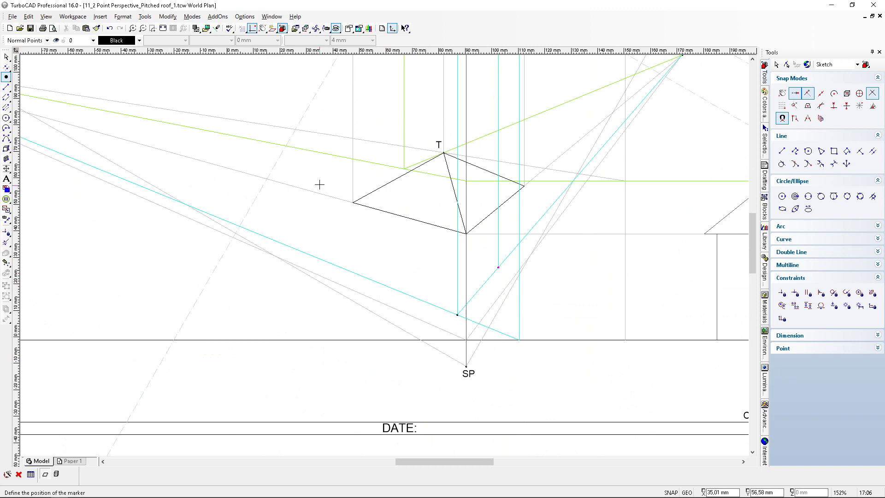
pyautogui.scroll(-4, 320, 184)
pyautogui.scroll(6, 385, 253)
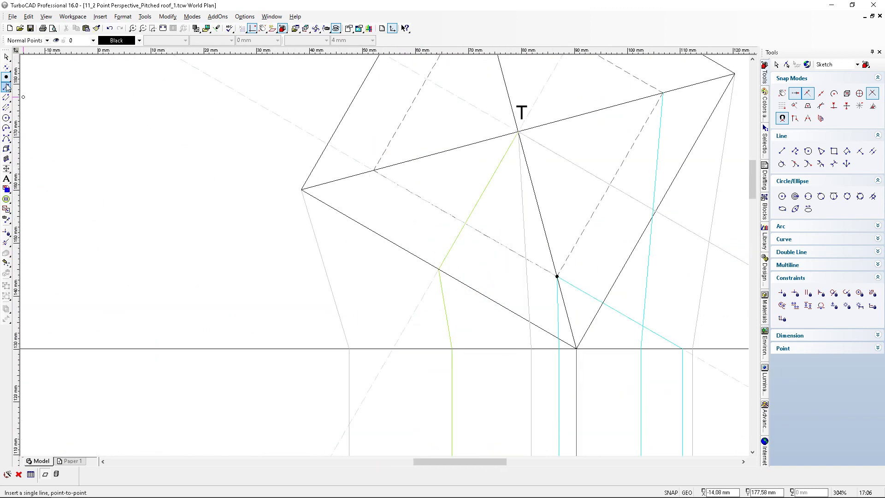
pyautogui.press('l')
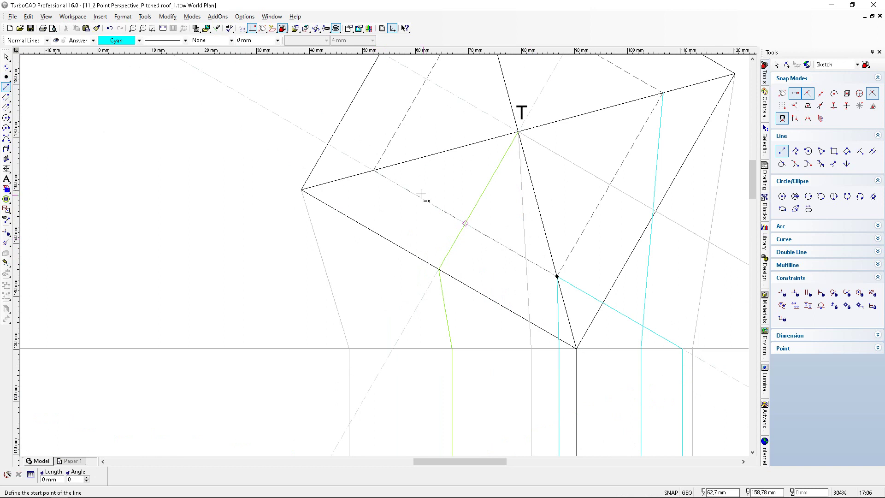
pyautogui.scroll(2, 378, 174)
pyautogui.click(366, 245)
pyautogui.scroll(-6, 369, 244)
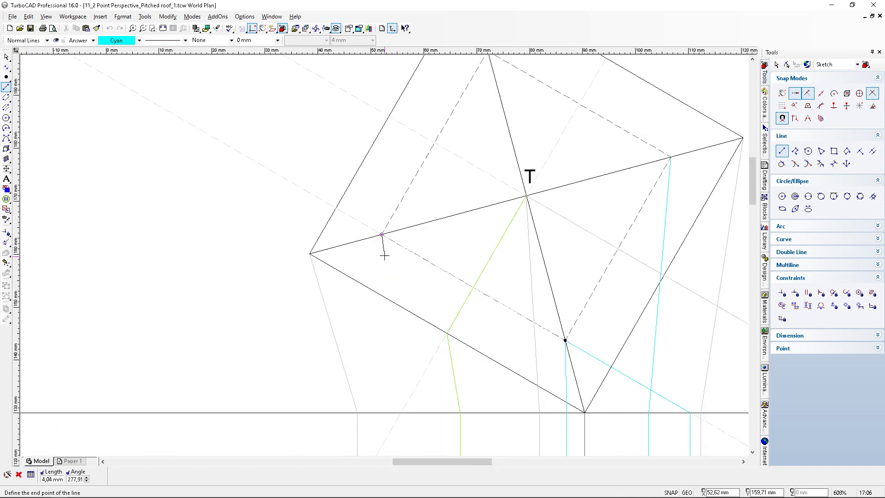
pyautogui.scroll(7, 391, 259)
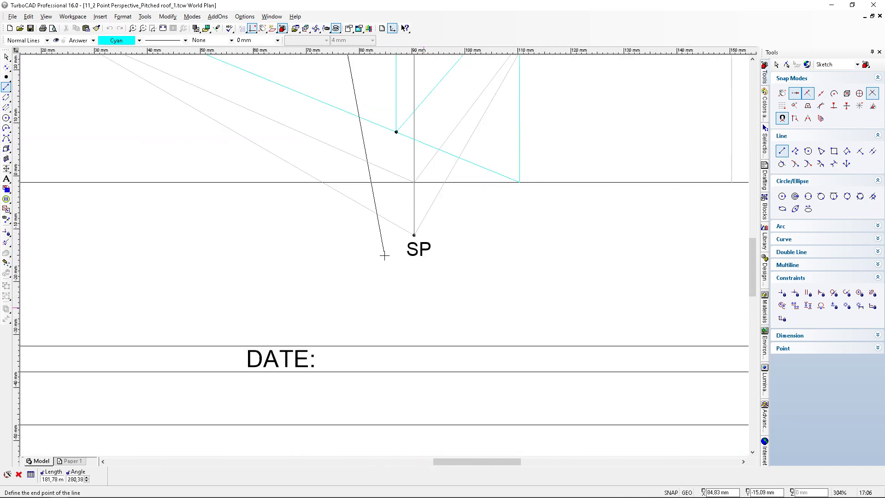
pyautogui.click(440, 201)
# Step: Shorten the left-hand wall corner's cyan sight line so that it ends on PP
pyautogui.click(7, 242)
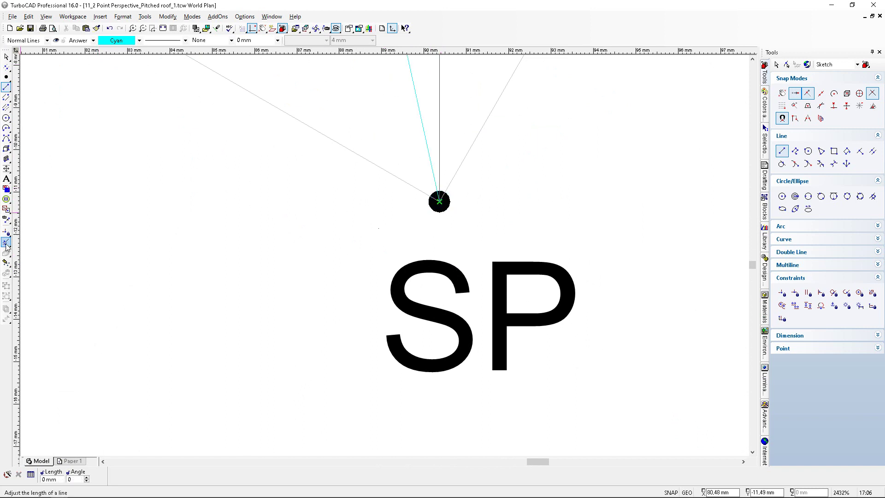
pyautogui.click(422, 122)
pyautogui.scroll(-6, 385, 257)
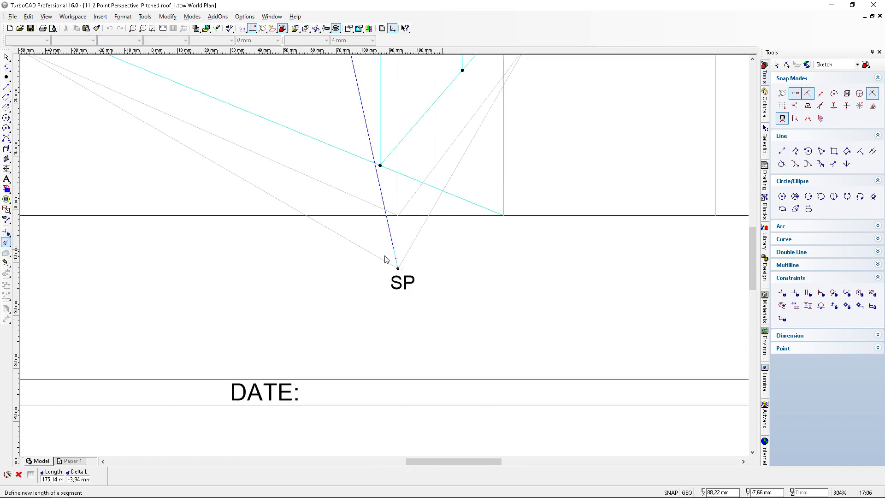
pyautogui.scroll(4, 385, 257)
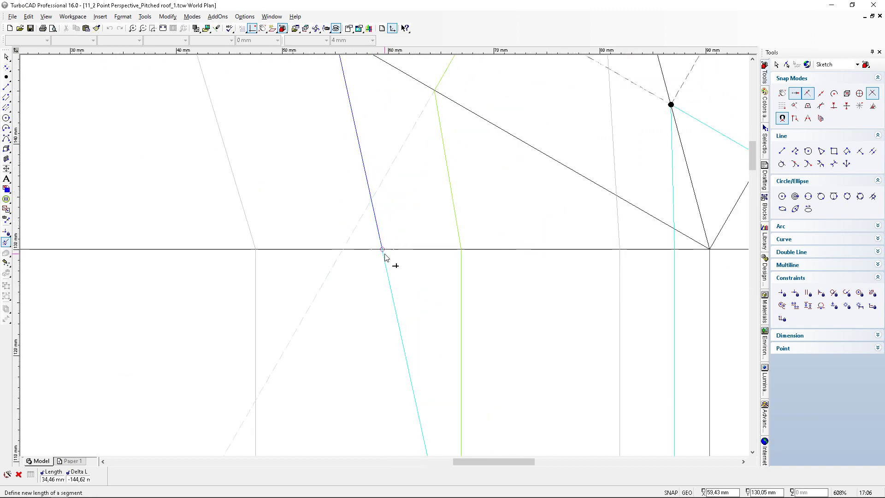
pyautogui.click(382, 250)
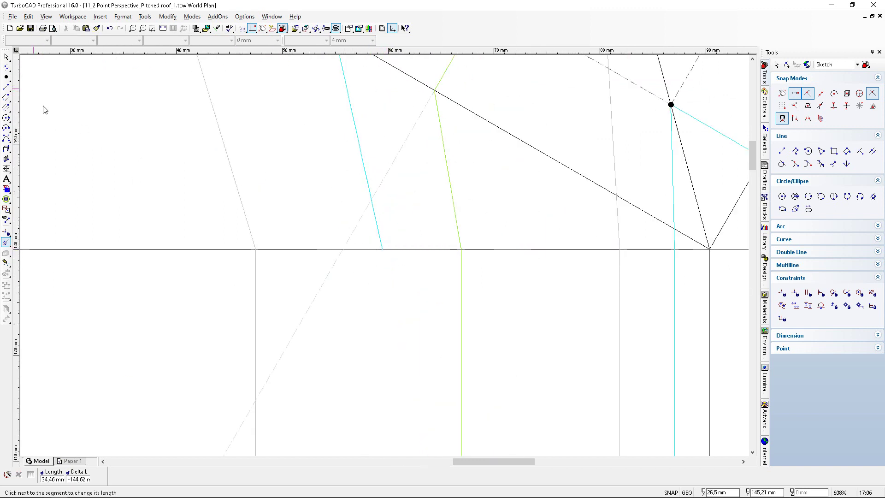
# Step: Draw a vertical cyan line from the left-hand sight line's end on PP down to just below the cyan line to LVP
pyautogui.click(6, 86)
pyautogui.click(382, 249)
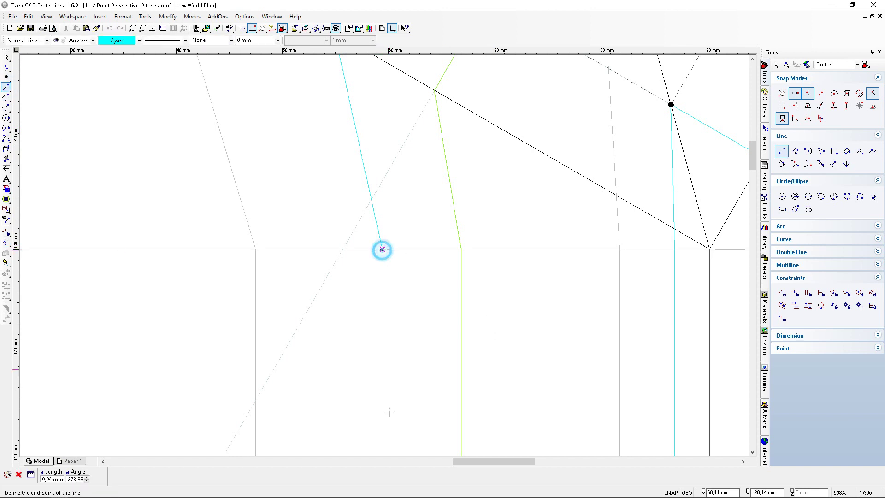
pyautogui.scroll(-5, 387, 435)
pyautogui.scroll(5, 382, 325)
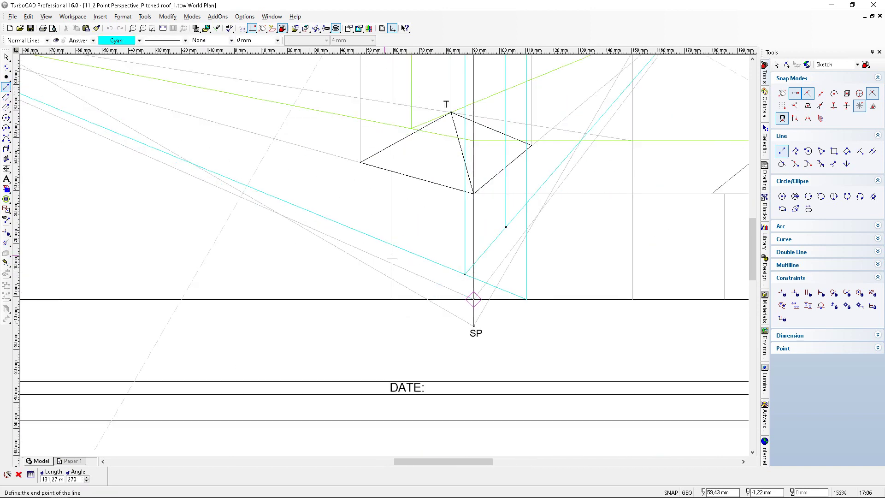
pyautogui.click(377, 297)
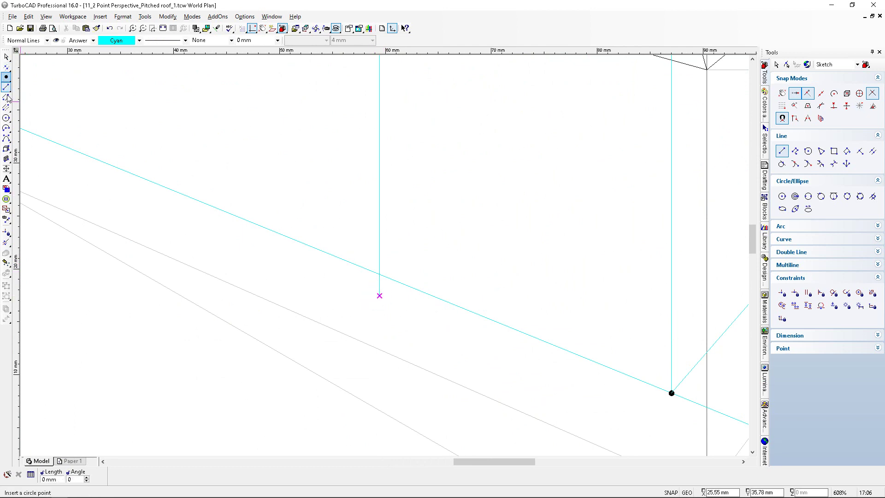
# Step: Shorten the left-hand vertical cyan line to end on the cyan line to LVP and mark its foot with a black point
pyautogui.click(6, 243)
pyautogui.click(386, 292)
pyautogui.click(389, 297)
pyautogui.click(6, 77)
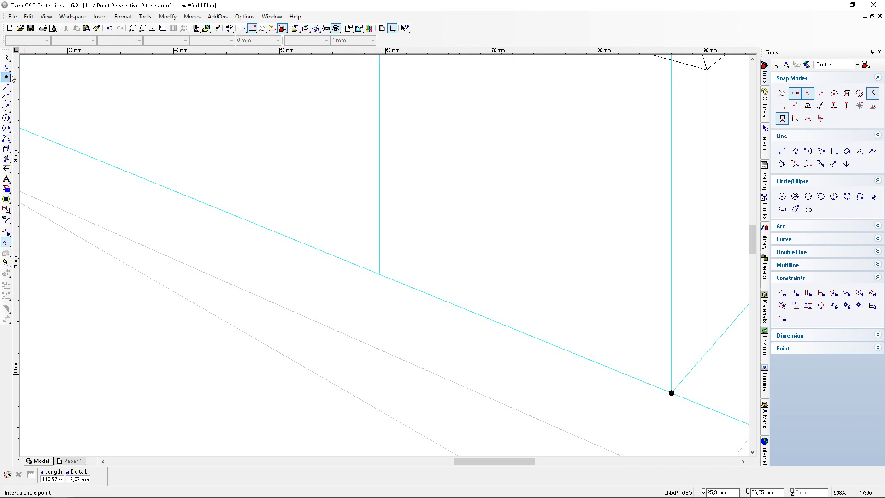
pyautogui.click(379, 275)
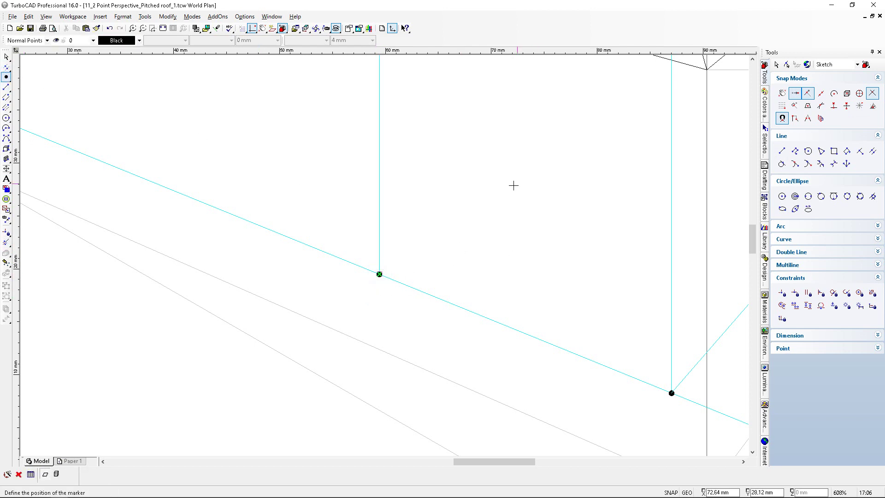
# Step: Set the line colour to black and draw the left wall's base edge from the front corner point to the left-hand corner point
pyautogui.scroll(-3, 383, 255)
pyautogui.scroll(2, 384, 255)
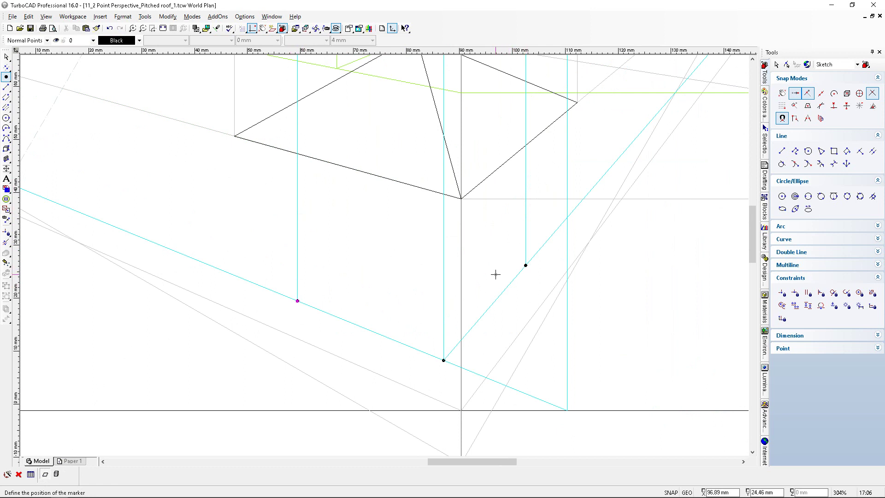
pyautogui.click(6, 86)
pyautogui.scroll(1, 310, 312)
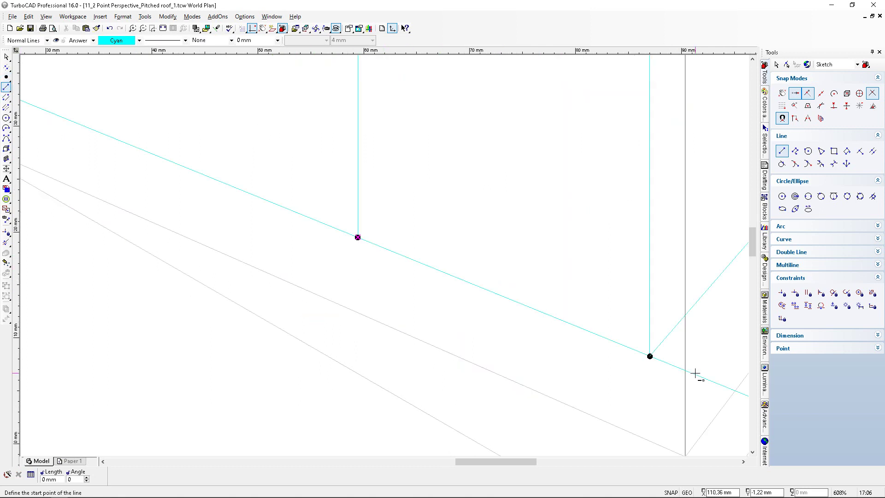
pyautogui.scroll(2, 665, 355)
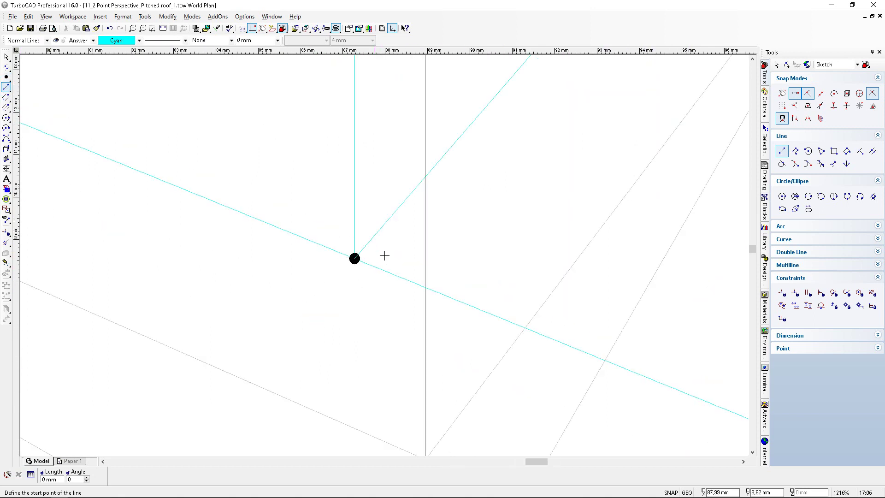
pyautogui.click(139, 41)
pyautogui.click(108, 55)
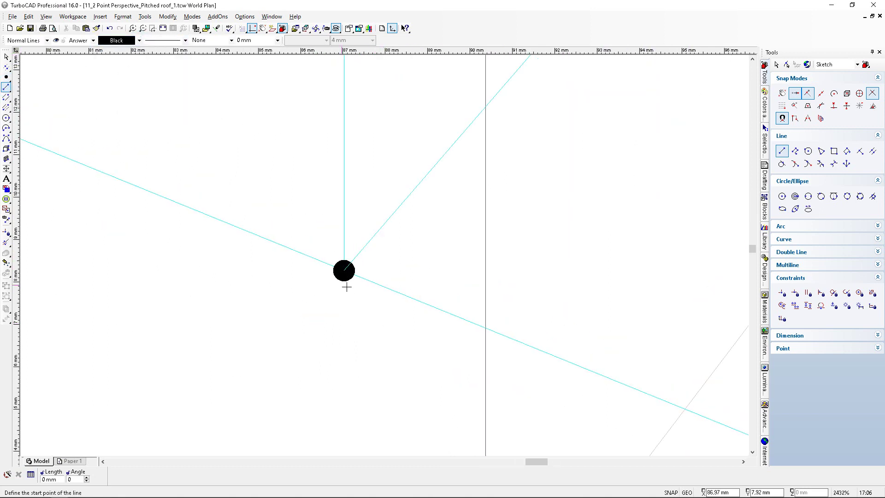
pyautogui.click(343, 272)
pyautogui.scroll(-2, 385, 253)
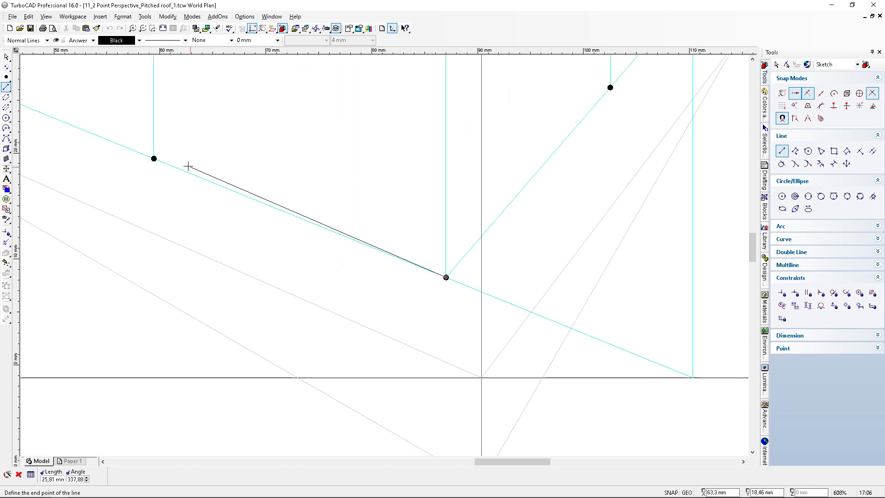
pyautogui.scroll(2, 188, 169)
pyautogui.click(294, 226)
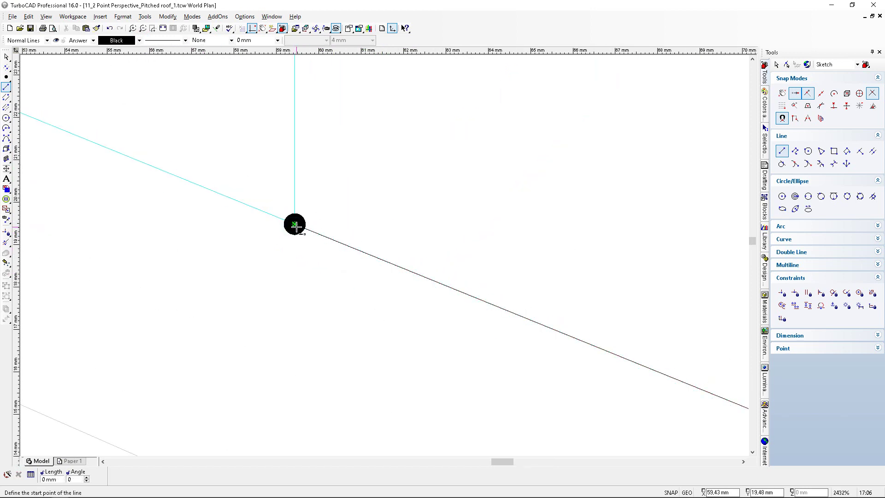
# Step: Draw black vertical wall edges from the left-hand and front corner points up to the roof's left eave line
pyautogui.scroll(-3, 290, 145)
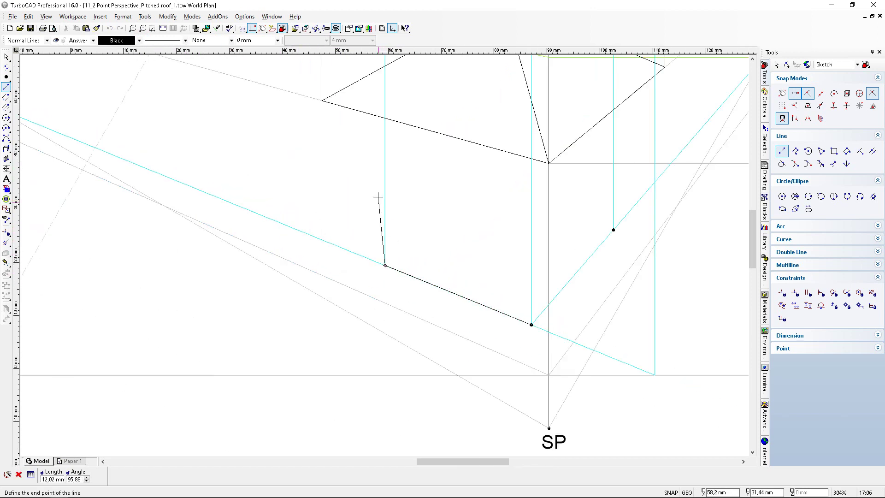
pyautogui.click(390, 124)
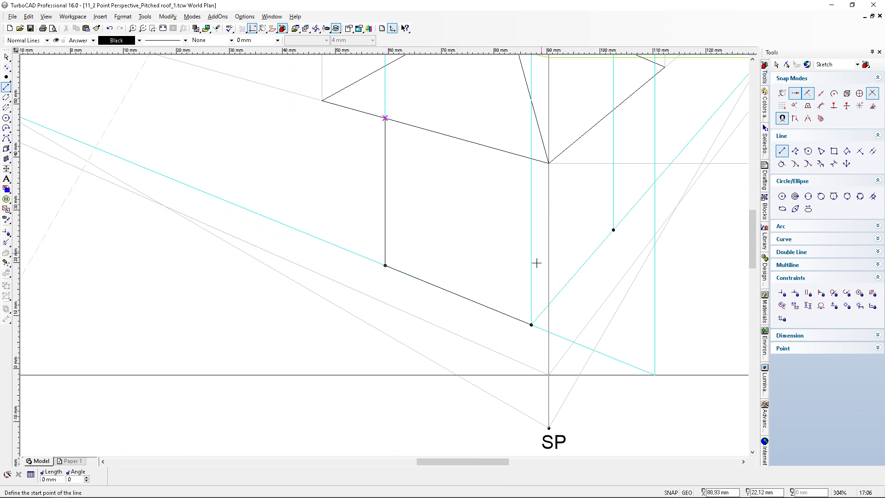
pyautogui.scroll(2, 535, 313)
pyautogui.click(385, 279)
pyautogui.scroll(-2, 400, 134)
pyautogui.click(396, 133)
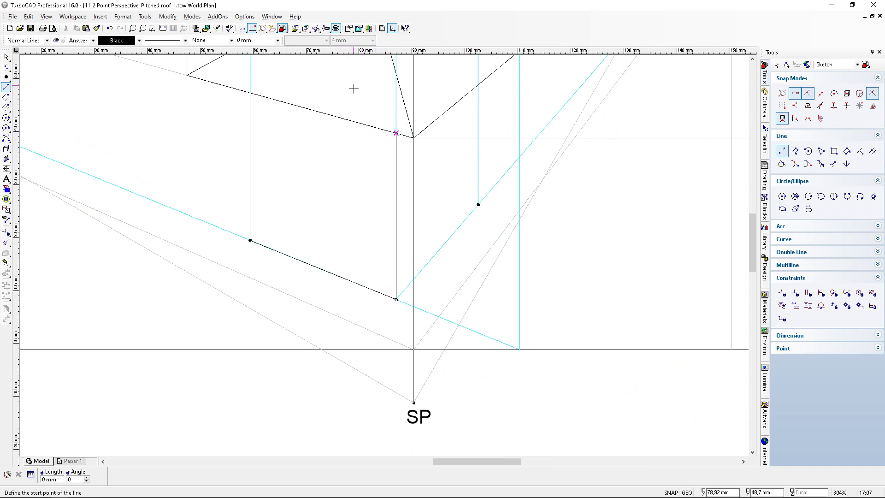
# Step: Draw the right wall's black base edge from the front corner point to the right-hand corner point
pyautogui.scroll(-1, 381, 254)
pyautogui.scroll(1, 386, 255)
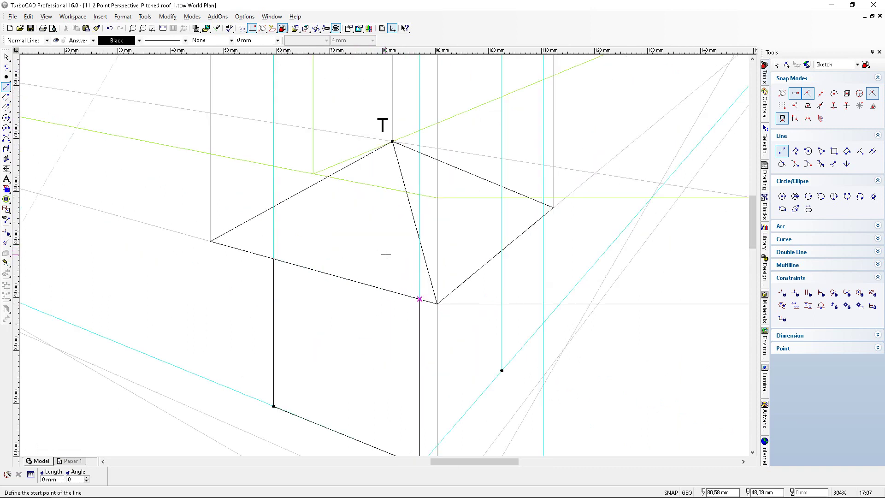
pyautogui.scroll(-1, 390, 263)
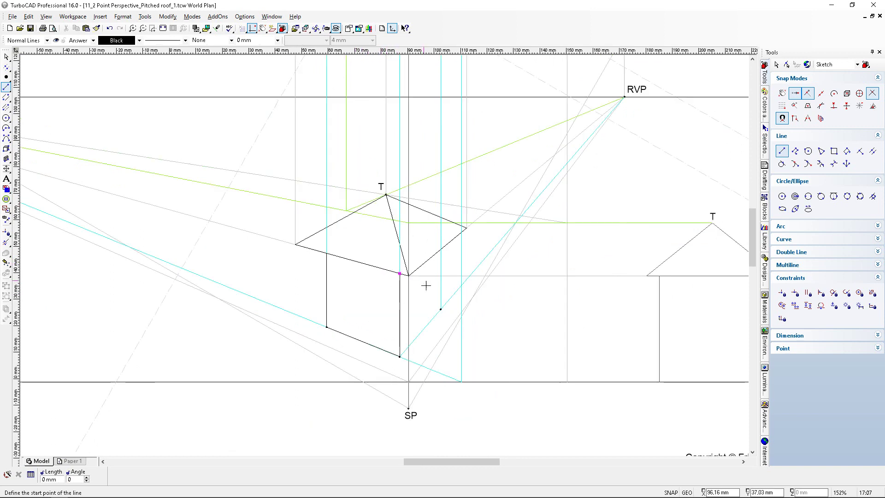
pyautogui.scroll(3, 405, 355)
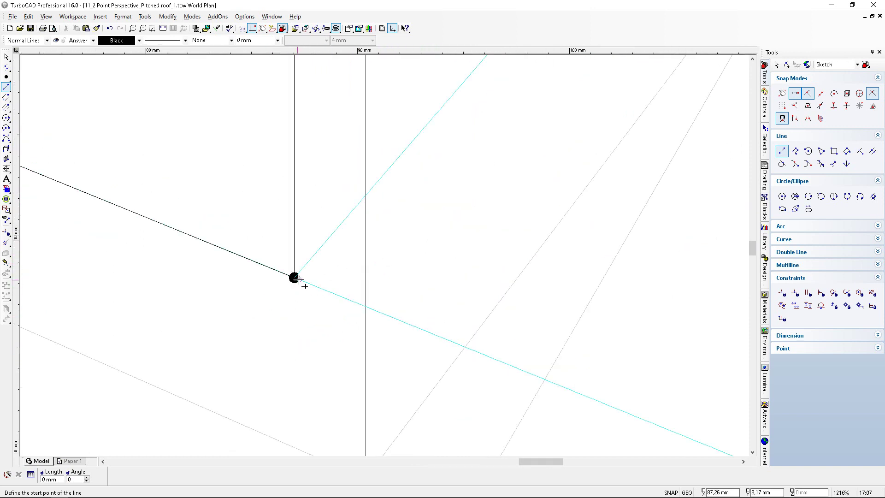
pyautogui.click(294, 278)
pyautogui.scroll(-3, 342, 299)
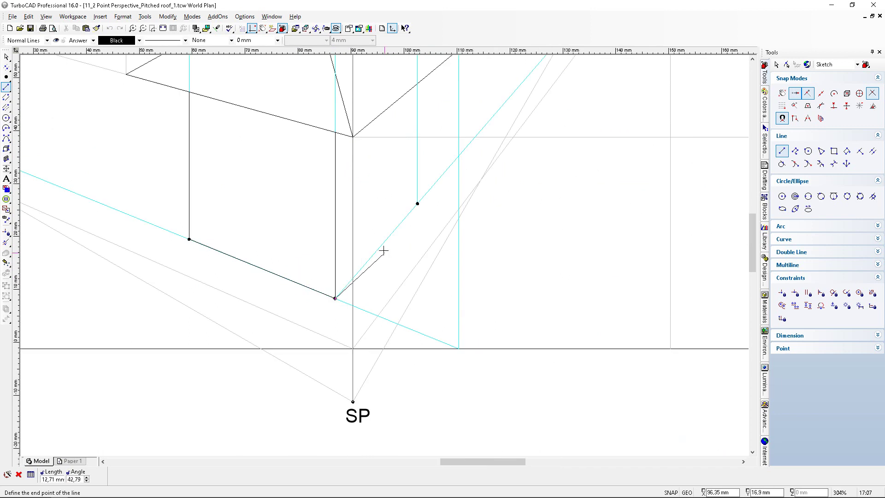
pyautogui.scroll(4, 413, 190)
pyautogui.click(422, 370)
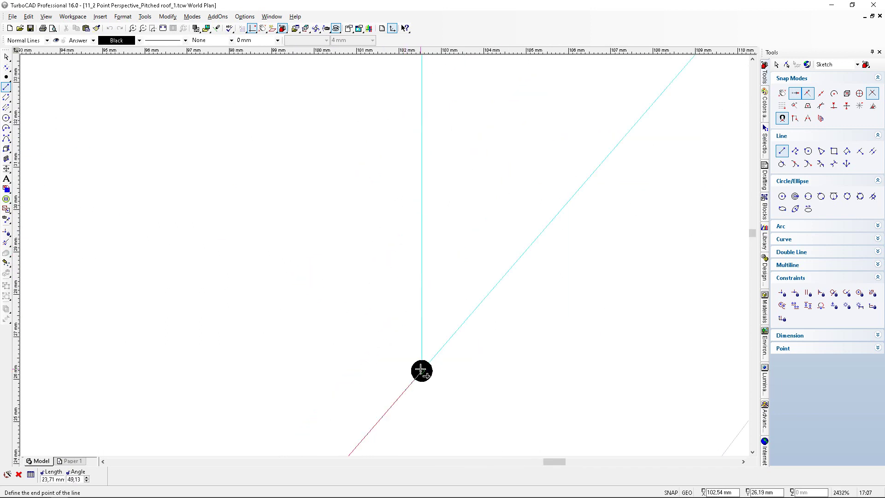
# Step: Draw a black vertical wall edge from the right-hand corner point up to the roof's right eave line
pyautogui.scroll(-2, 381, 89)
pyautogui.scroll(-2, 387, 247)
pyautogui.scroll(2, 381, 292)
pyautogui.click(369, 299)
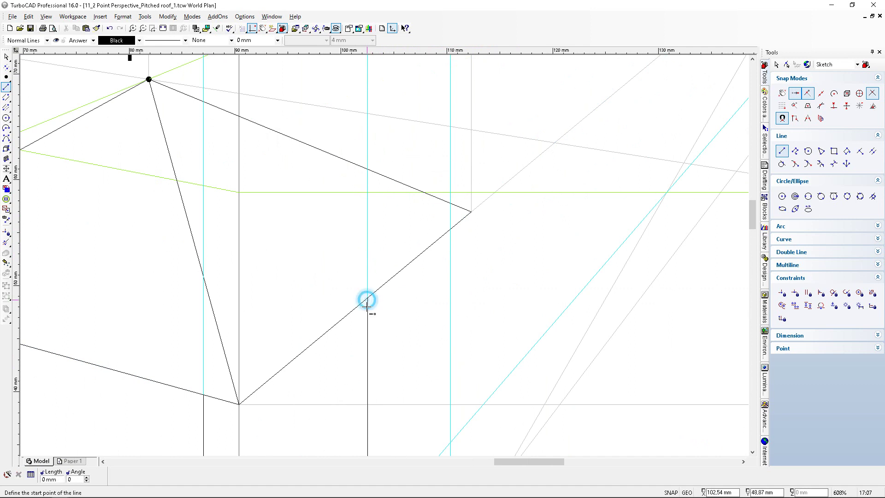
pyautogui.scroll(-1, 366, 269)
pyautogui.scroll(-1, 375, 253)
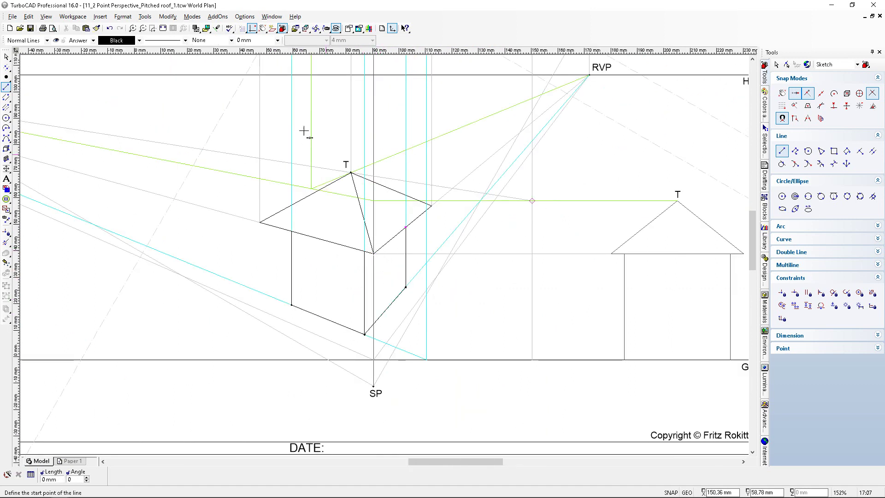
pyautogui.click(163, 28)
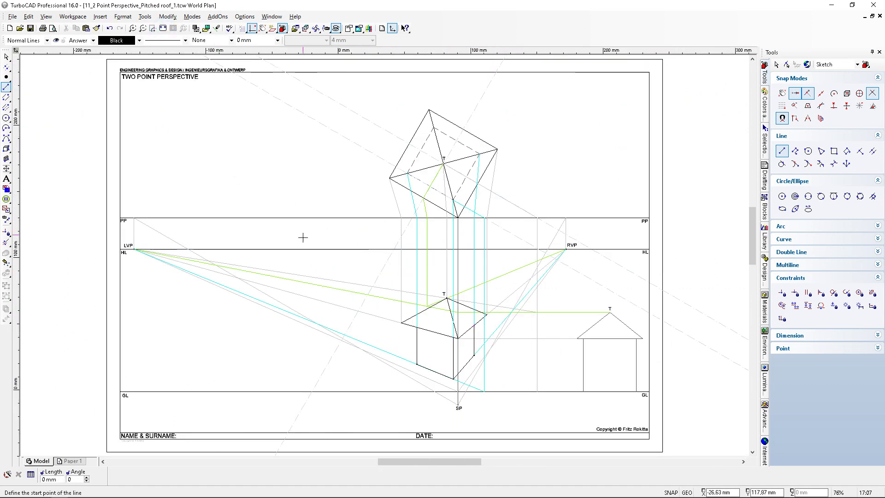